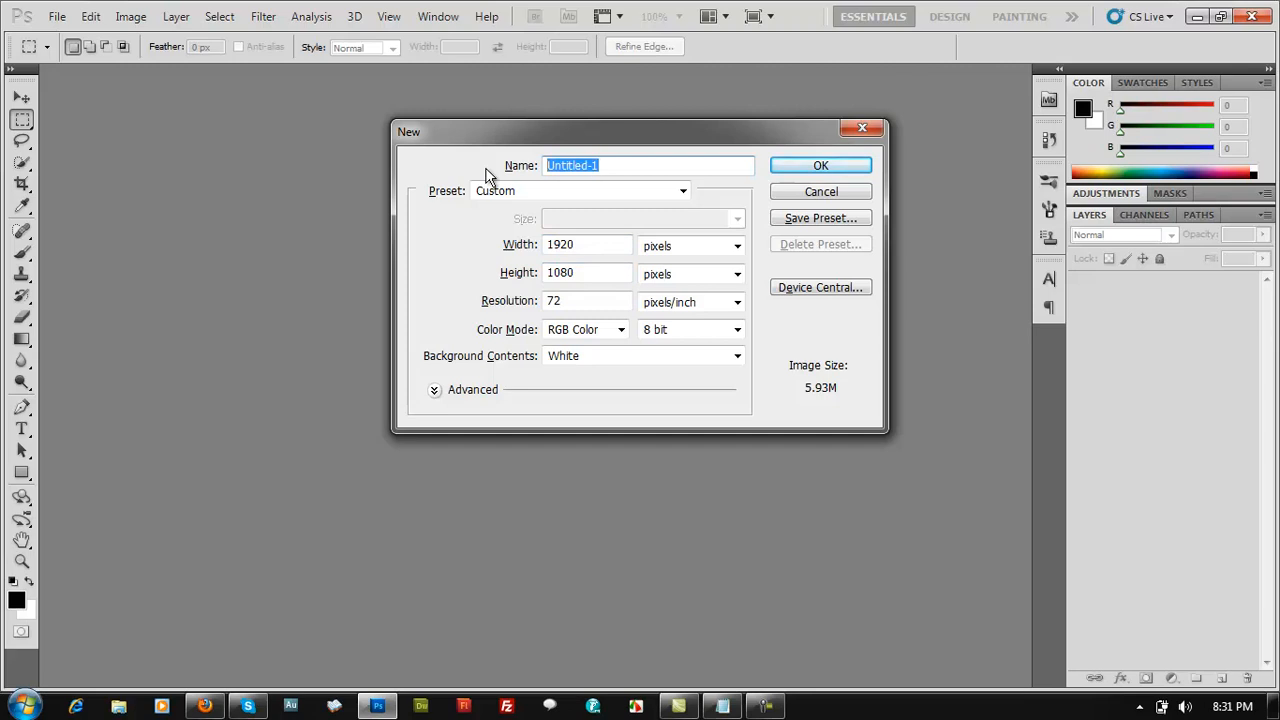
- Create a 1920 × 1080 pixel RGB document named HD-watermark and convert its background into a regular layer
type("HD-watermark")
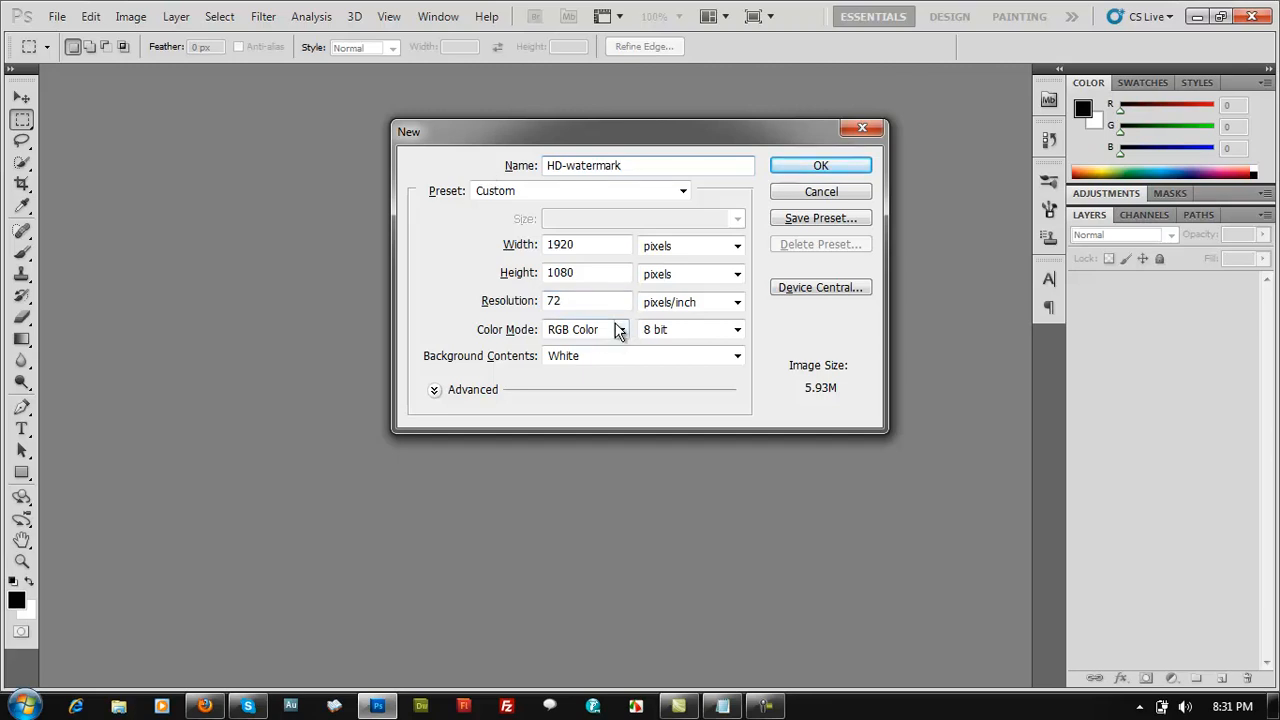
left_click(593, 330)
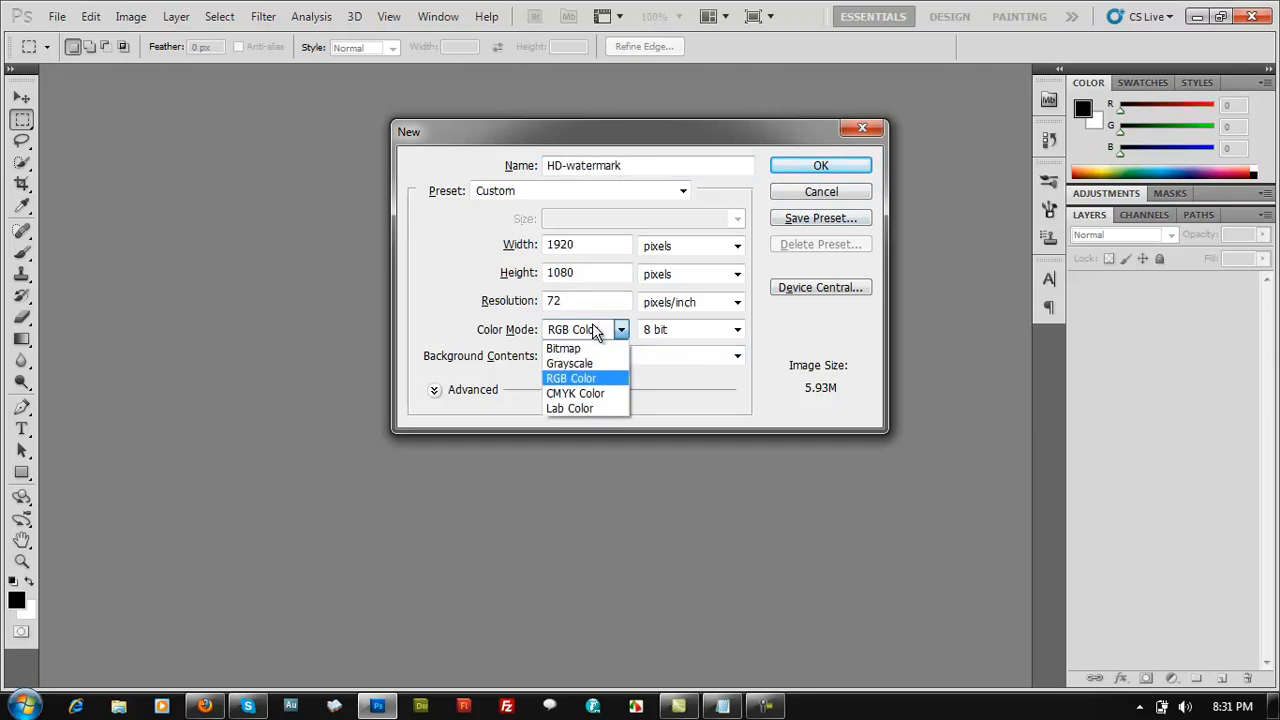
left_click(463, 275)
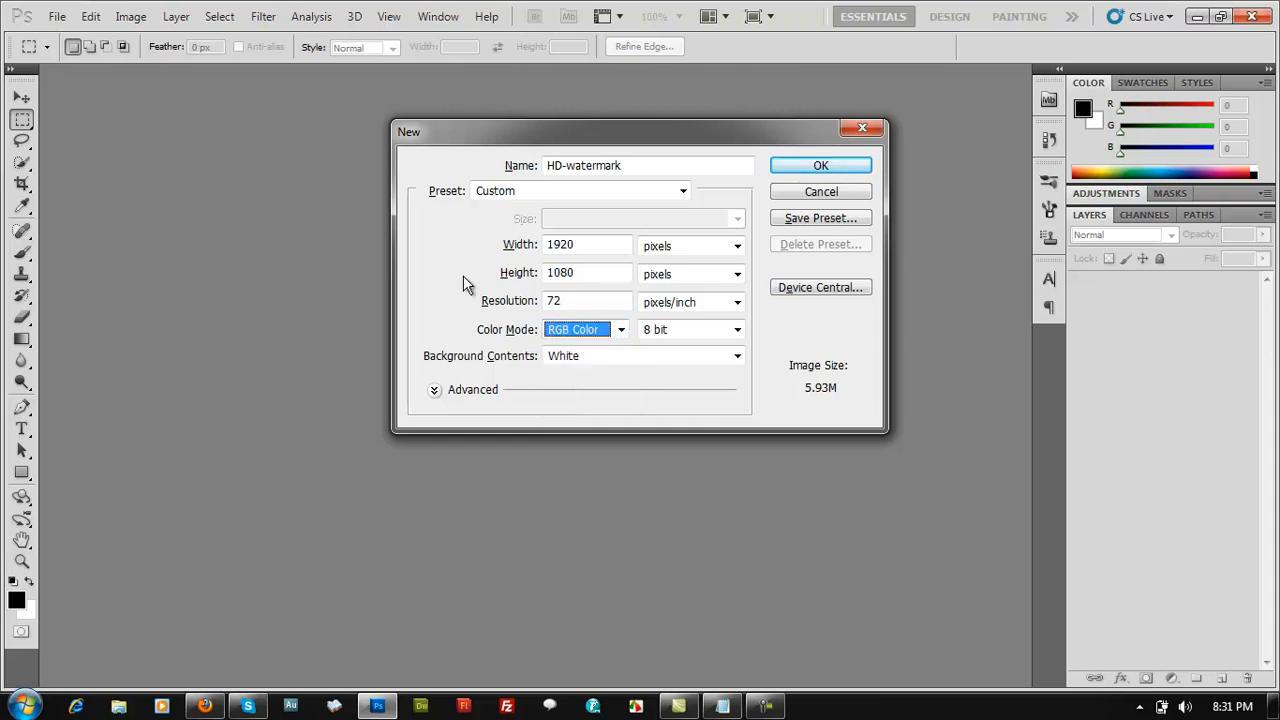
left_click_drag(551, 132, 451, 199)
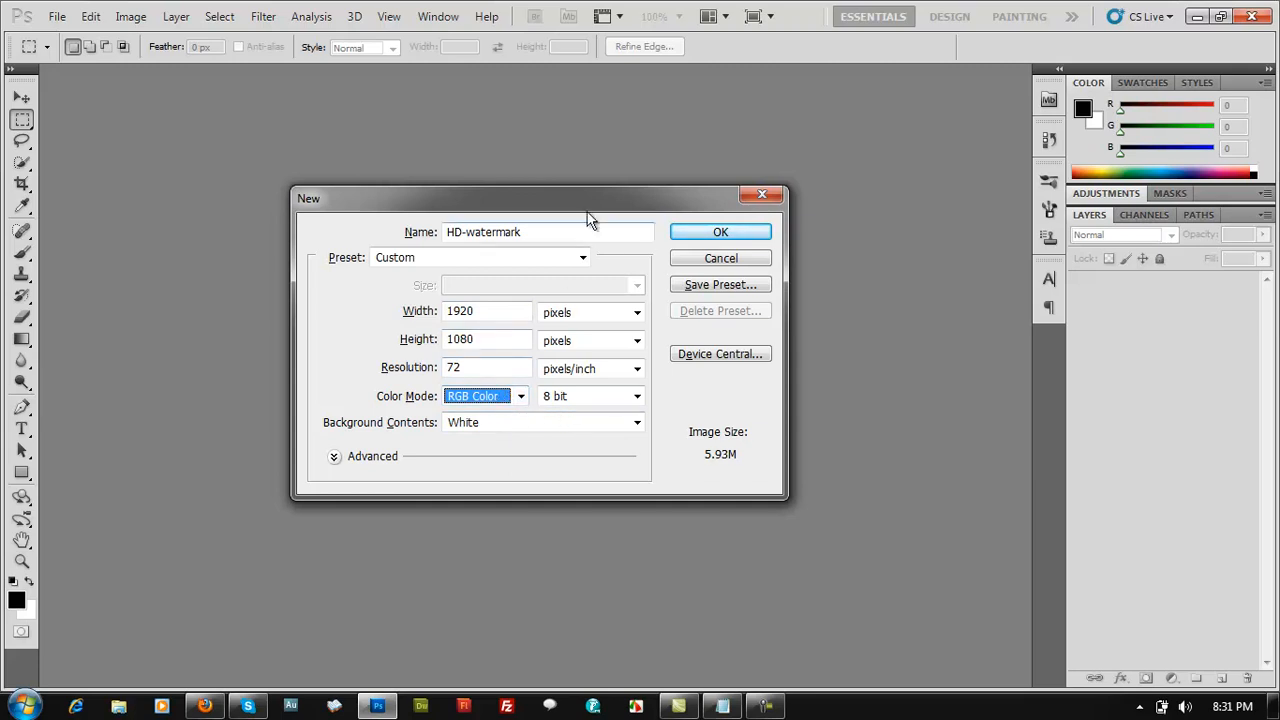
left_click_drag(596, 199, 632, 201)
left_click(756, 234)
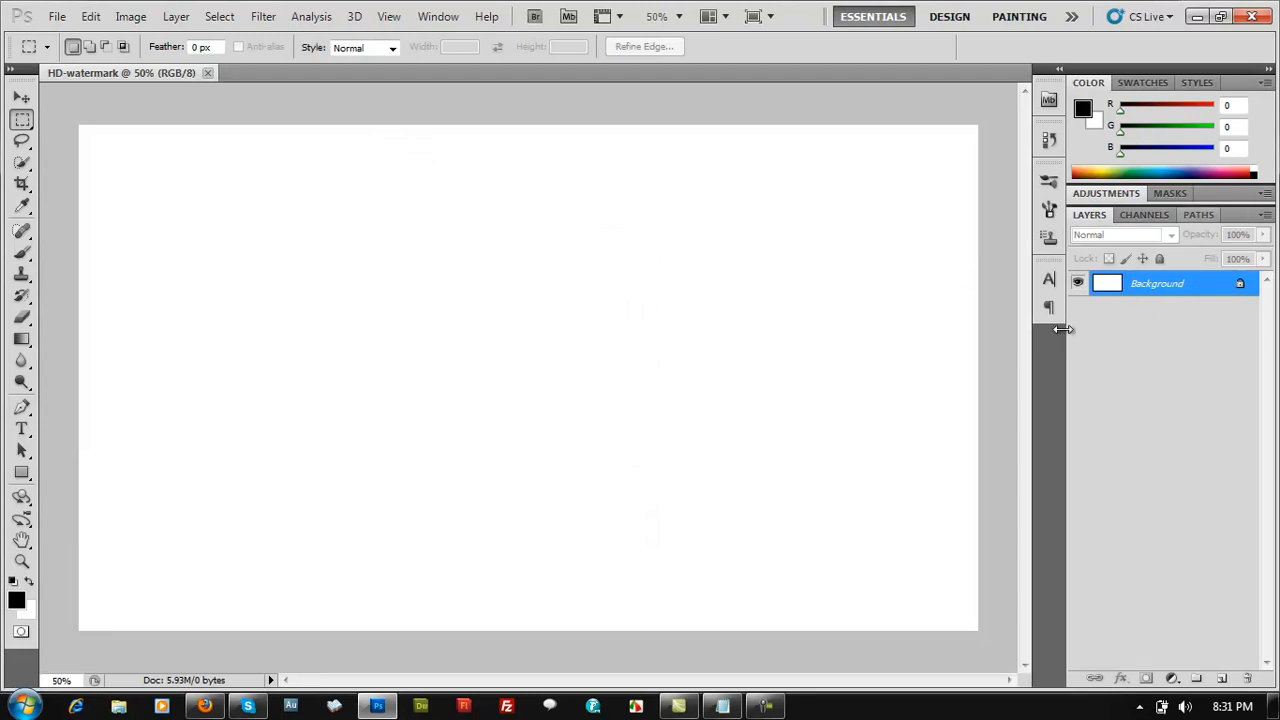
double_click(1168, 290)
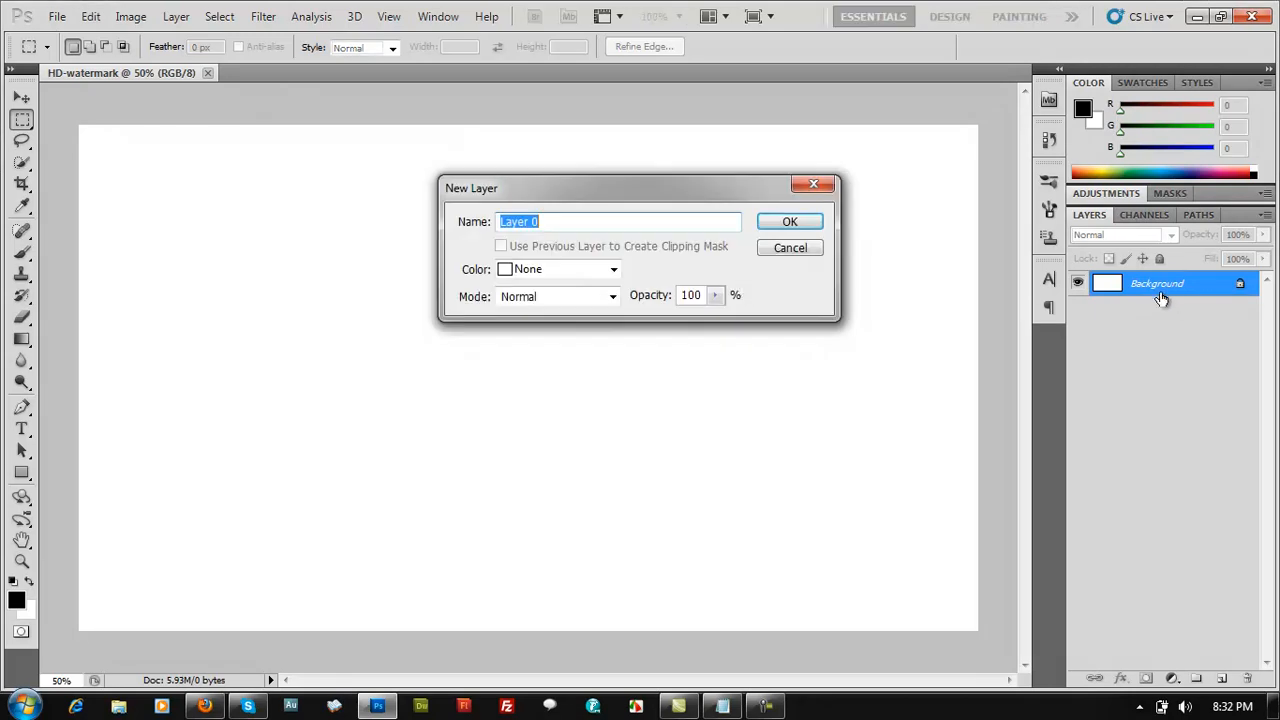
left_click(789, 225)
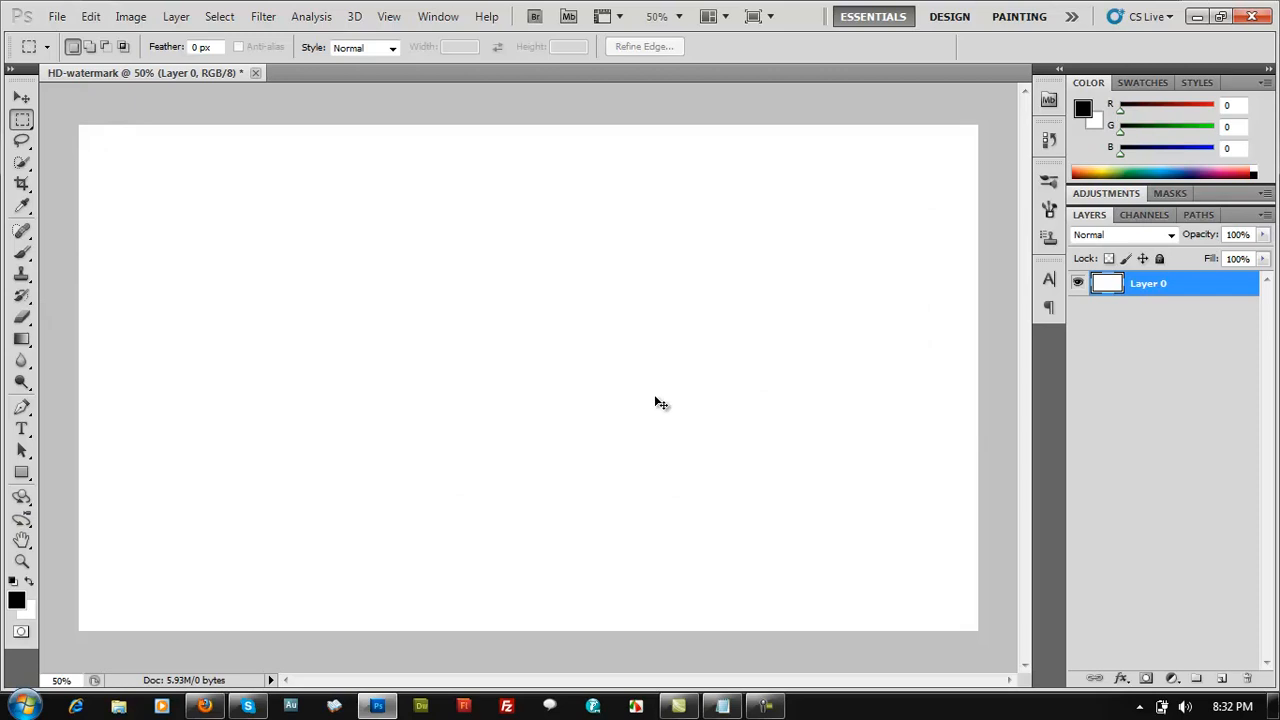
key("ctrl+alt+i")
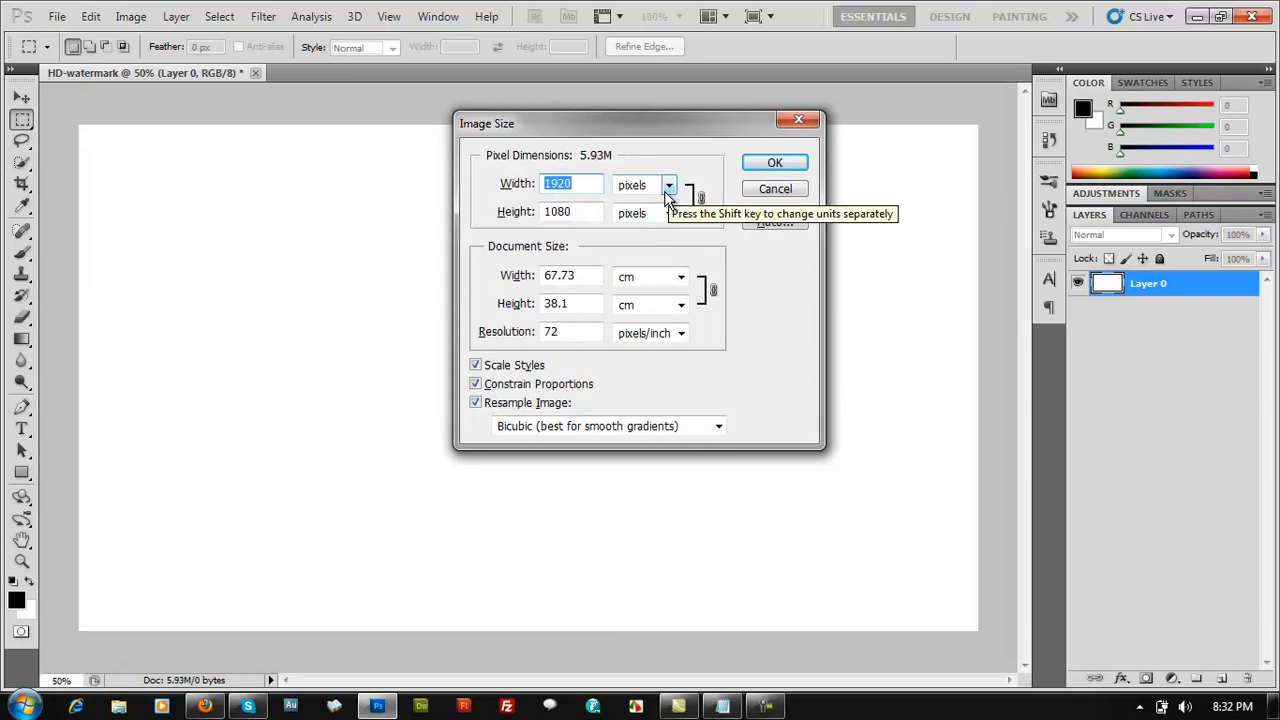
type("720")
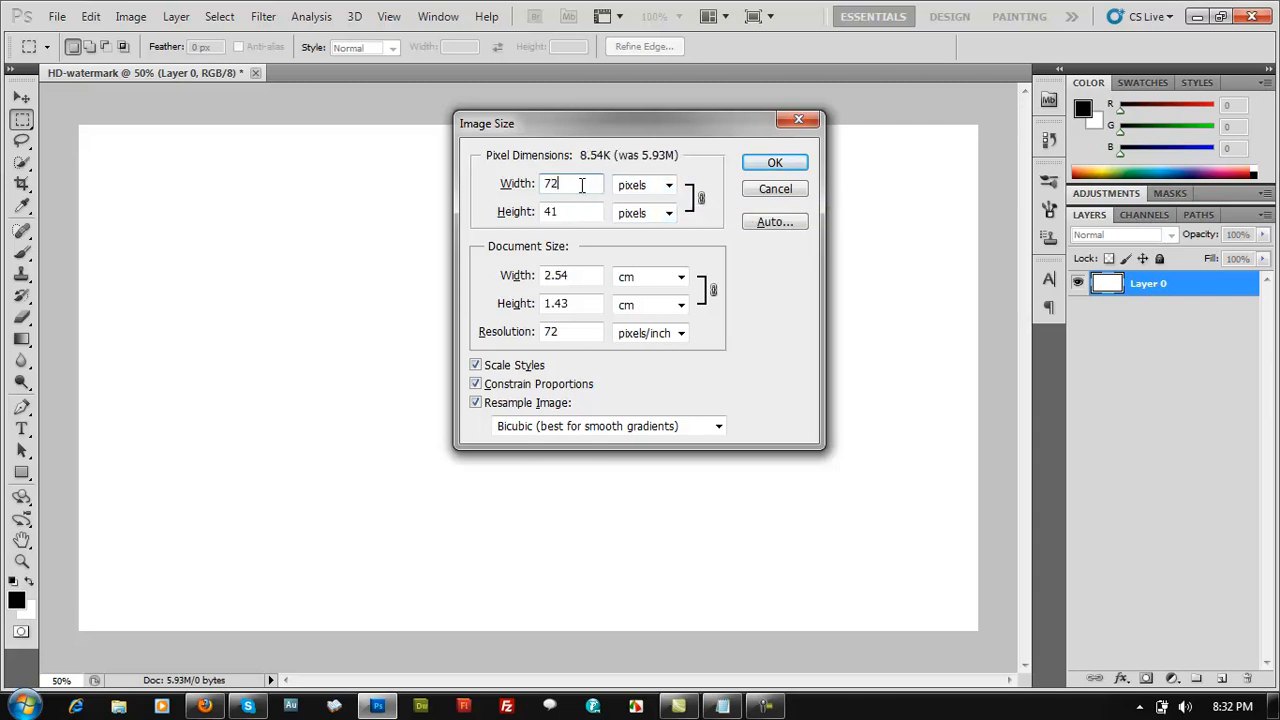
key("BackSpace")
key("BackSpace")
key("BackSpace")
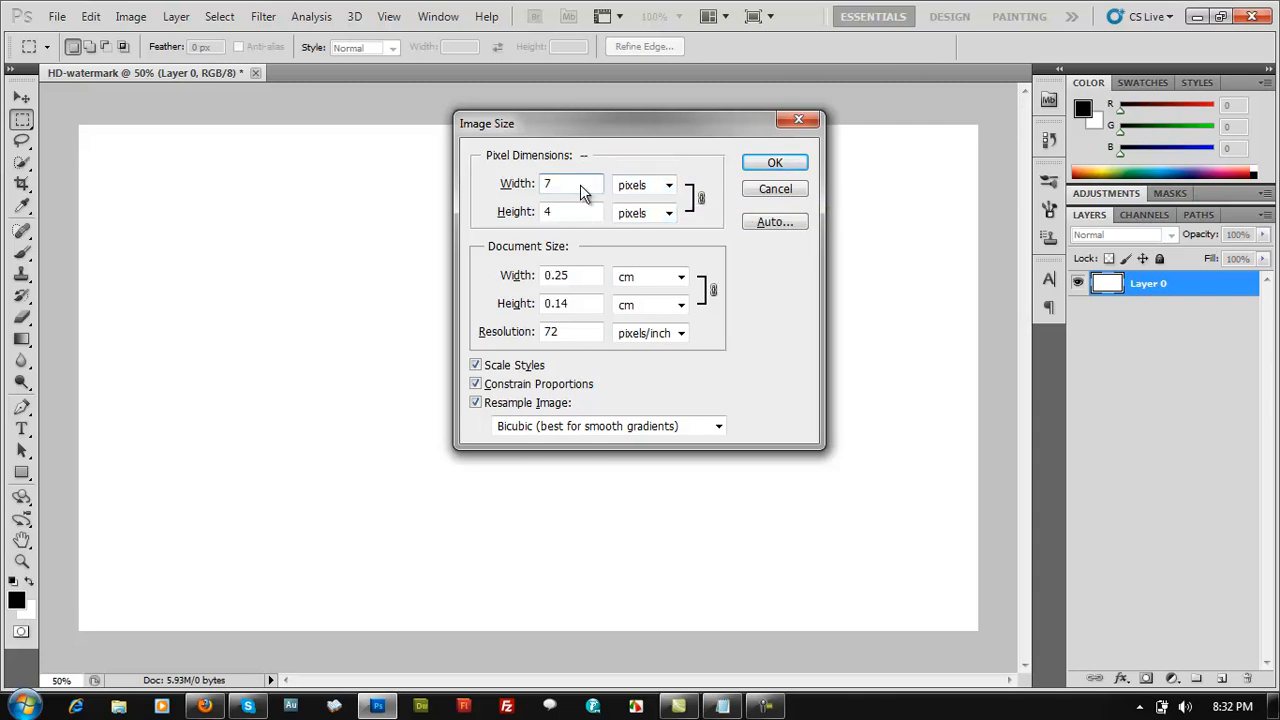
left_click(642, 279)
left_click_drag(566, 211, 417, 220)
type("720")
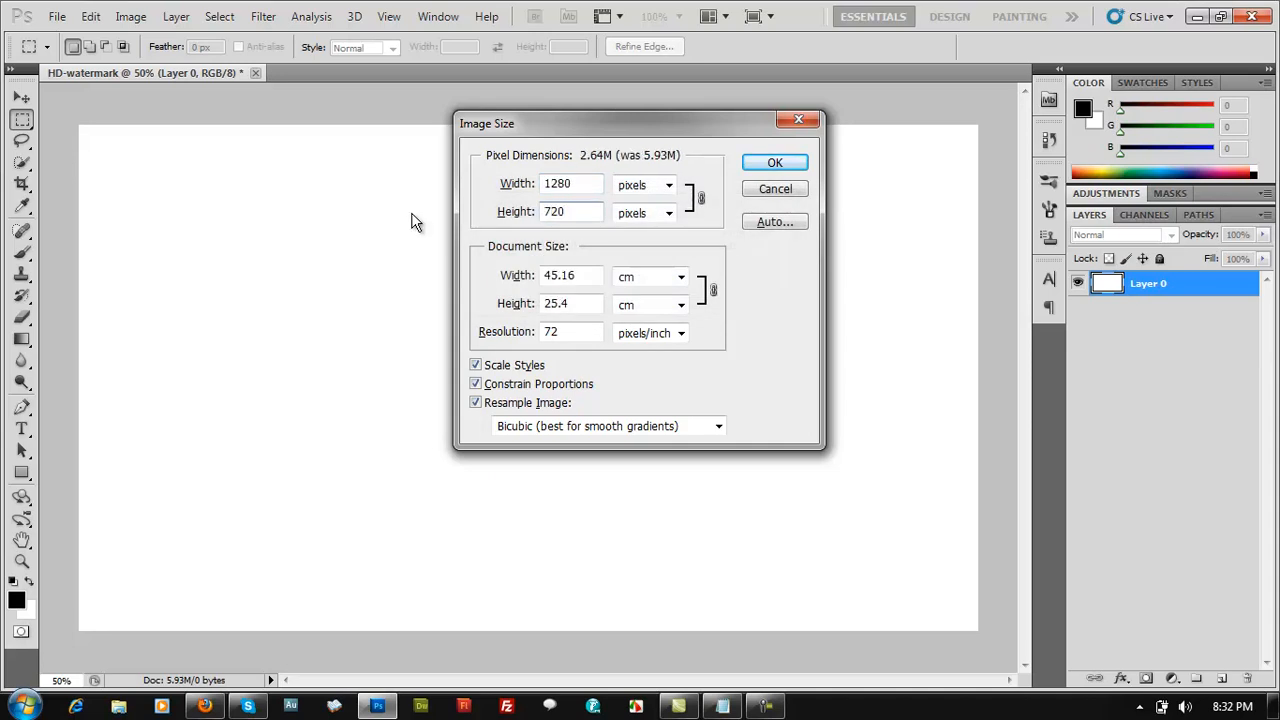
left_click(782, 191)
left_click(763, 196)
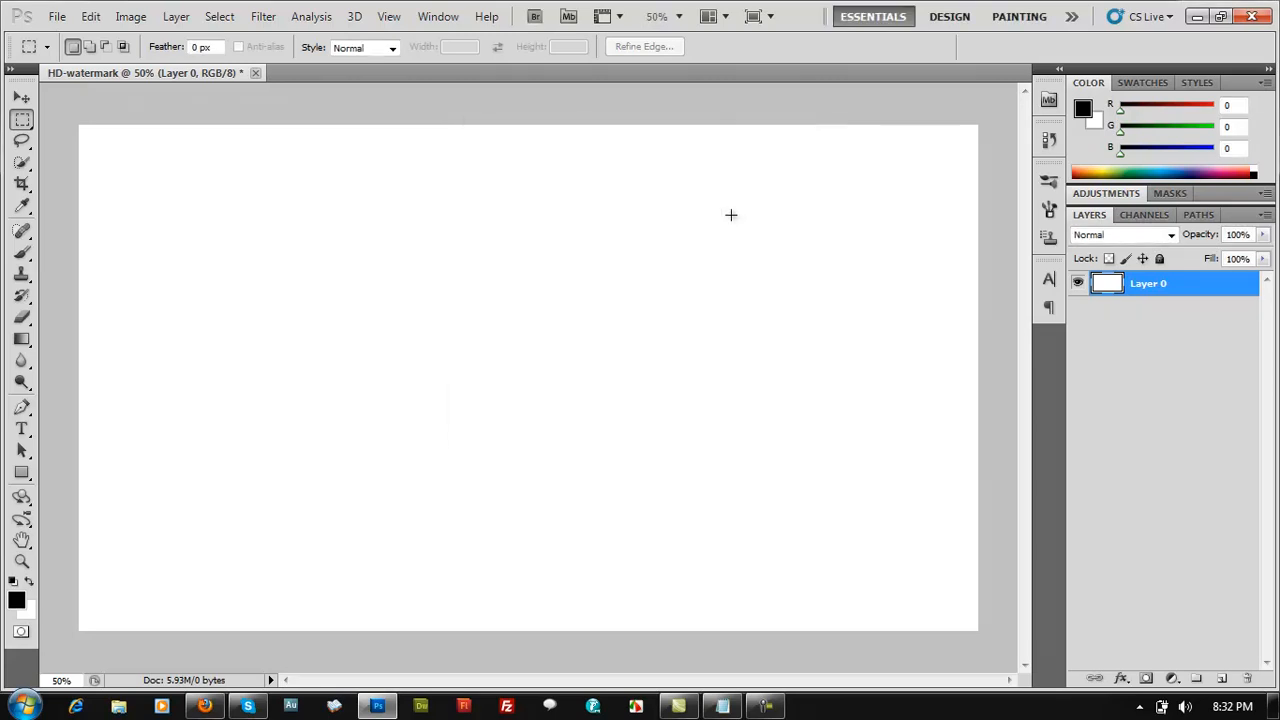
key("ctrl+alt+i")
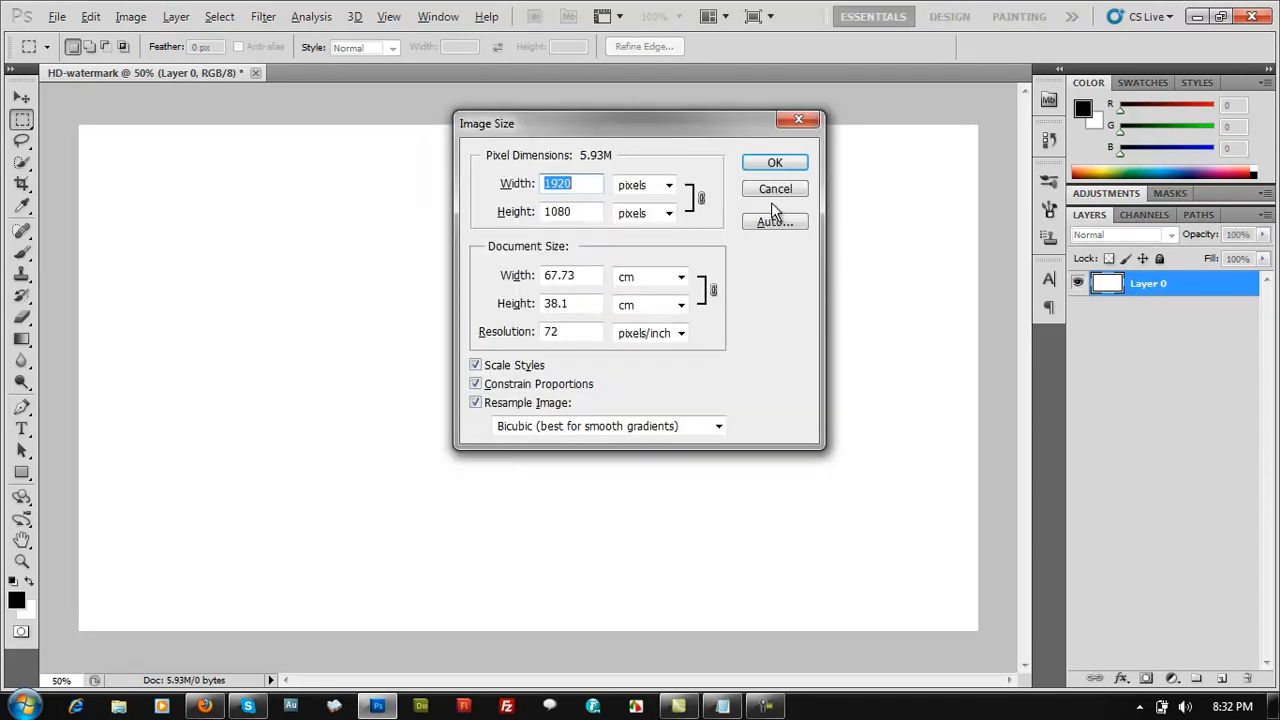
left_click(778, 194)
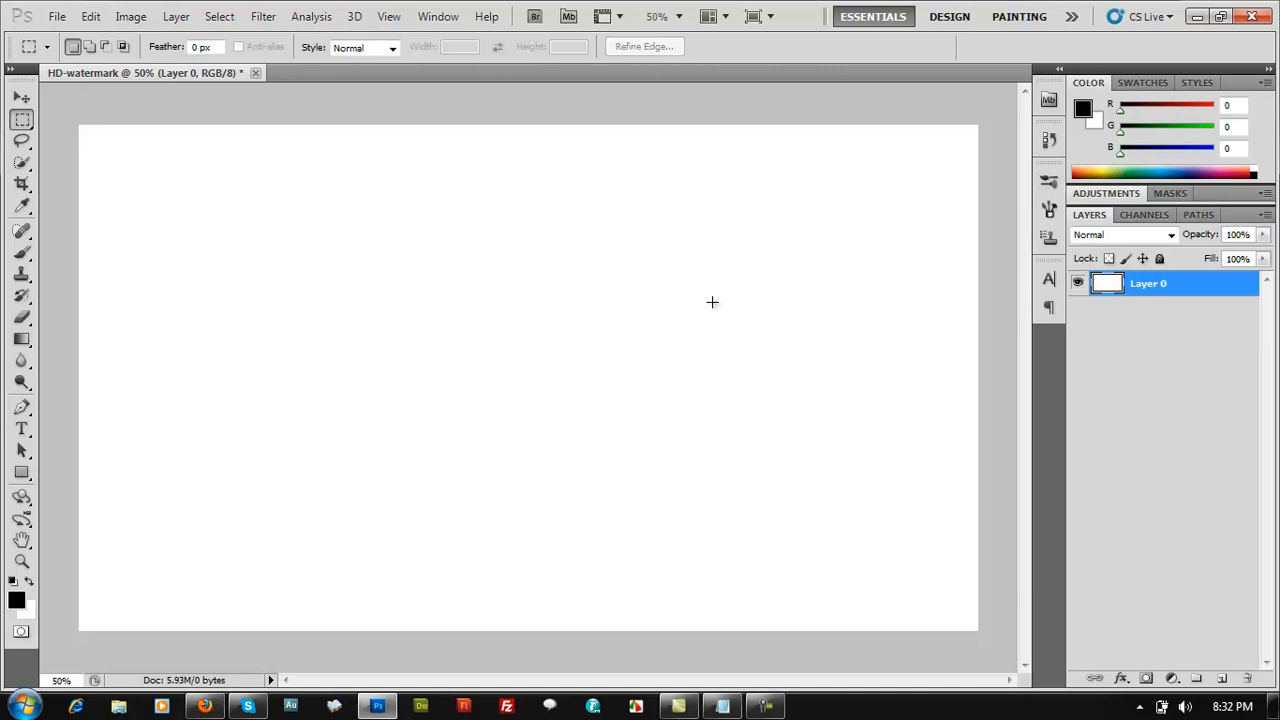
- Add a text layer reading "noodleboss.com" on the blank canvas in 40 pt Impact
left_click(21, 432)
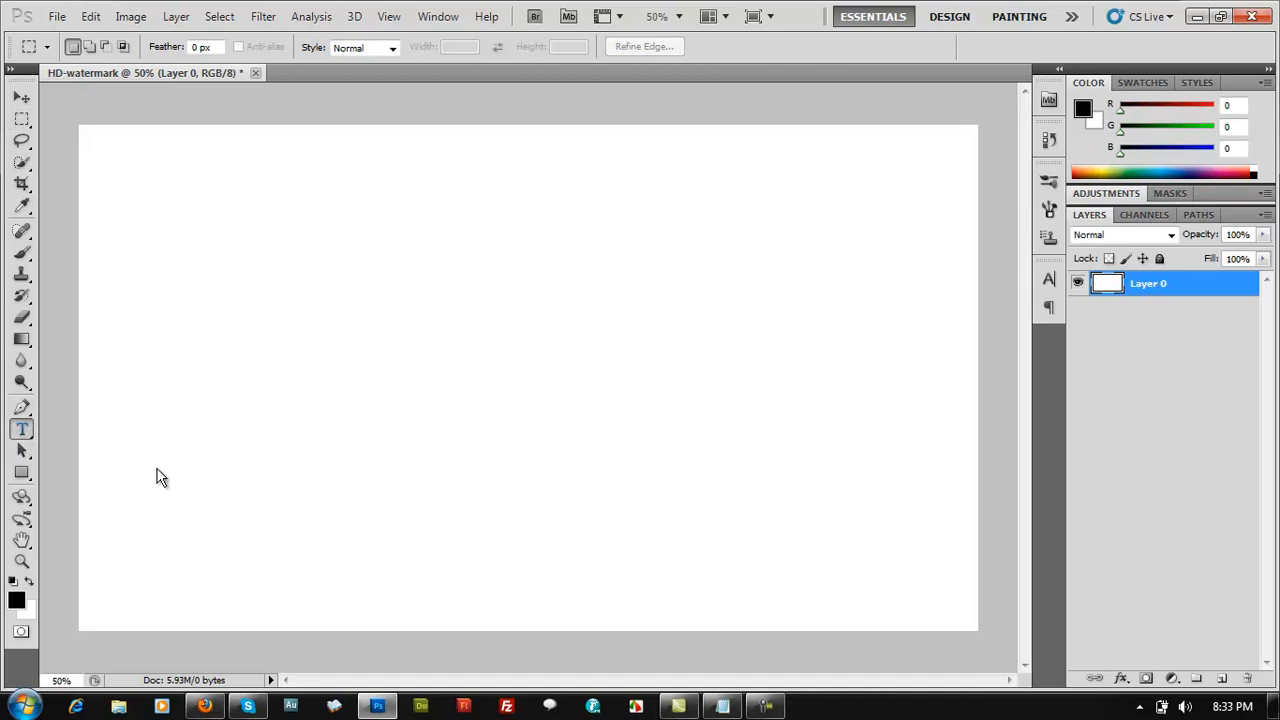
left_click(22, 432)
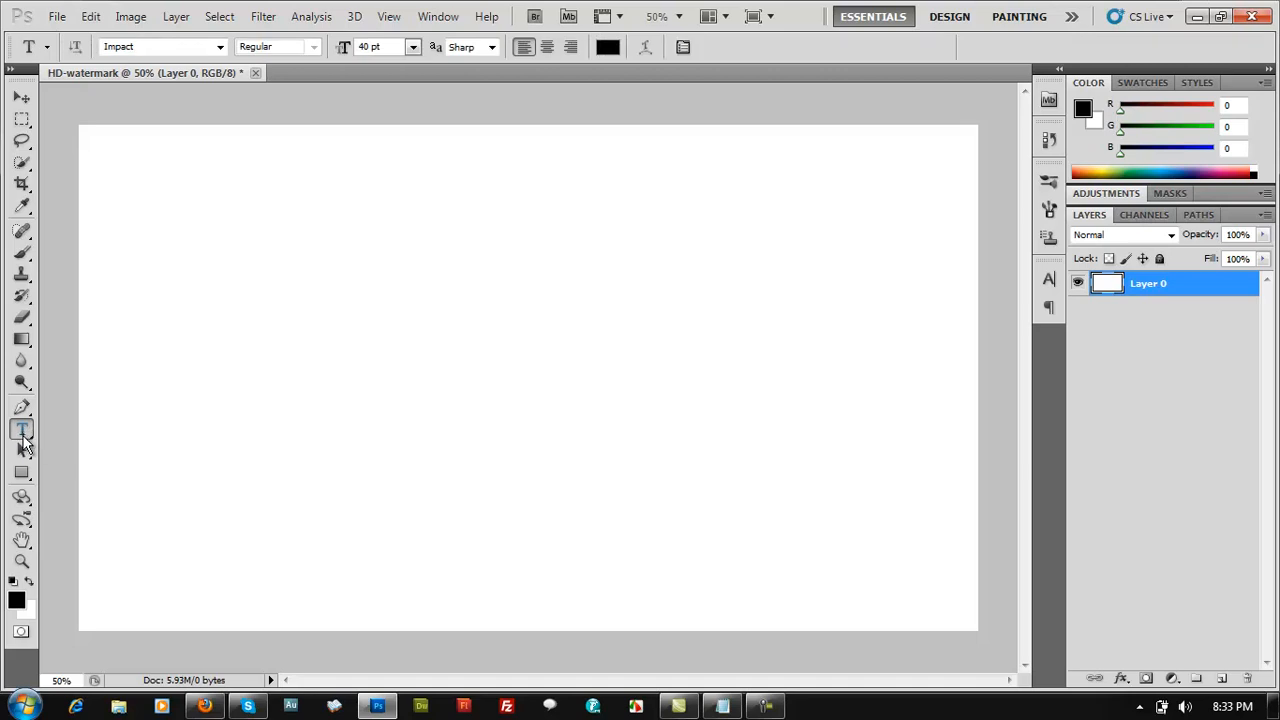
left_click(197, 416)
type("nood")
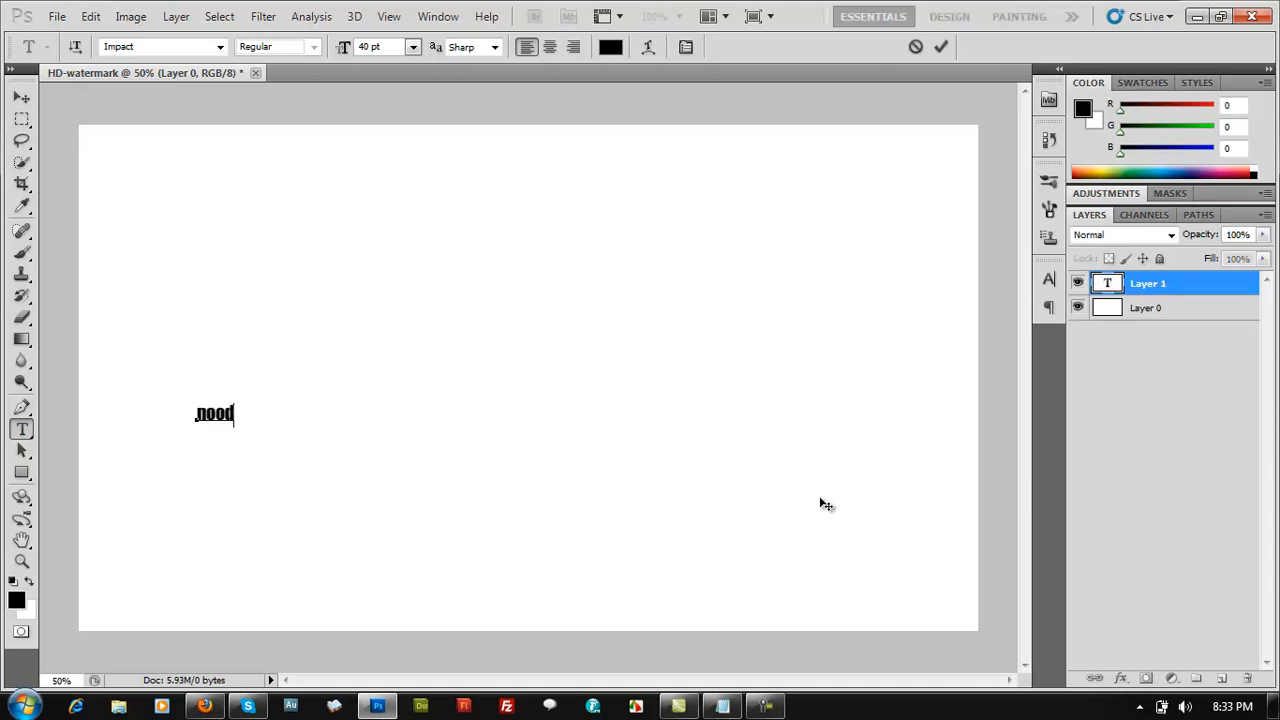
type("leboss.com")
- Preview other font families on the noodleboss.com text and set it back to Impact
key("ctrl+a")
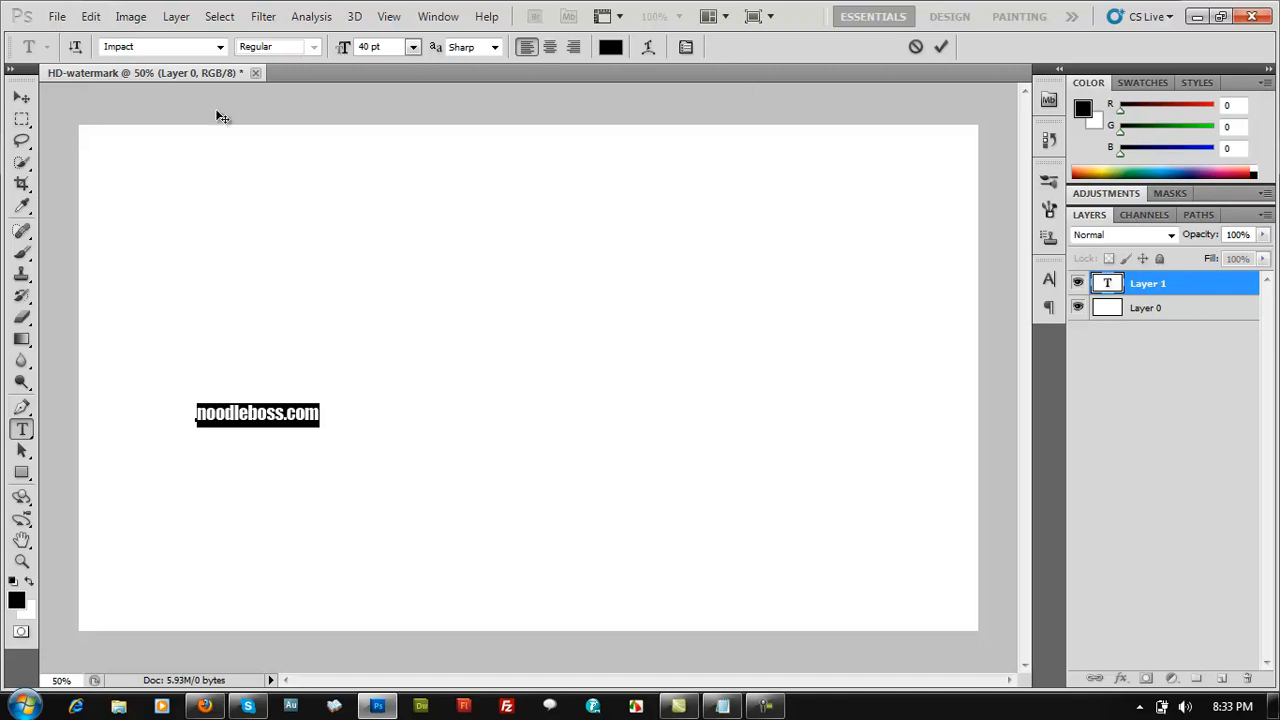
left_click(220, 48)
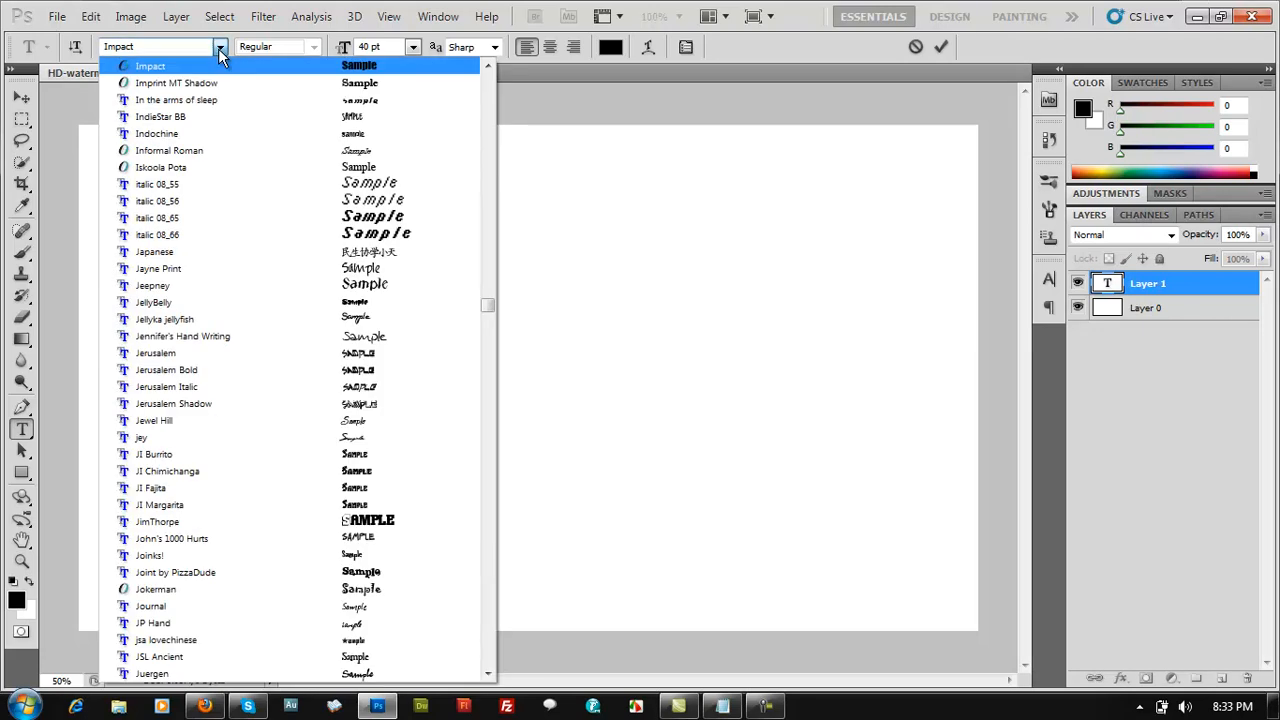
left_click(152, 52)
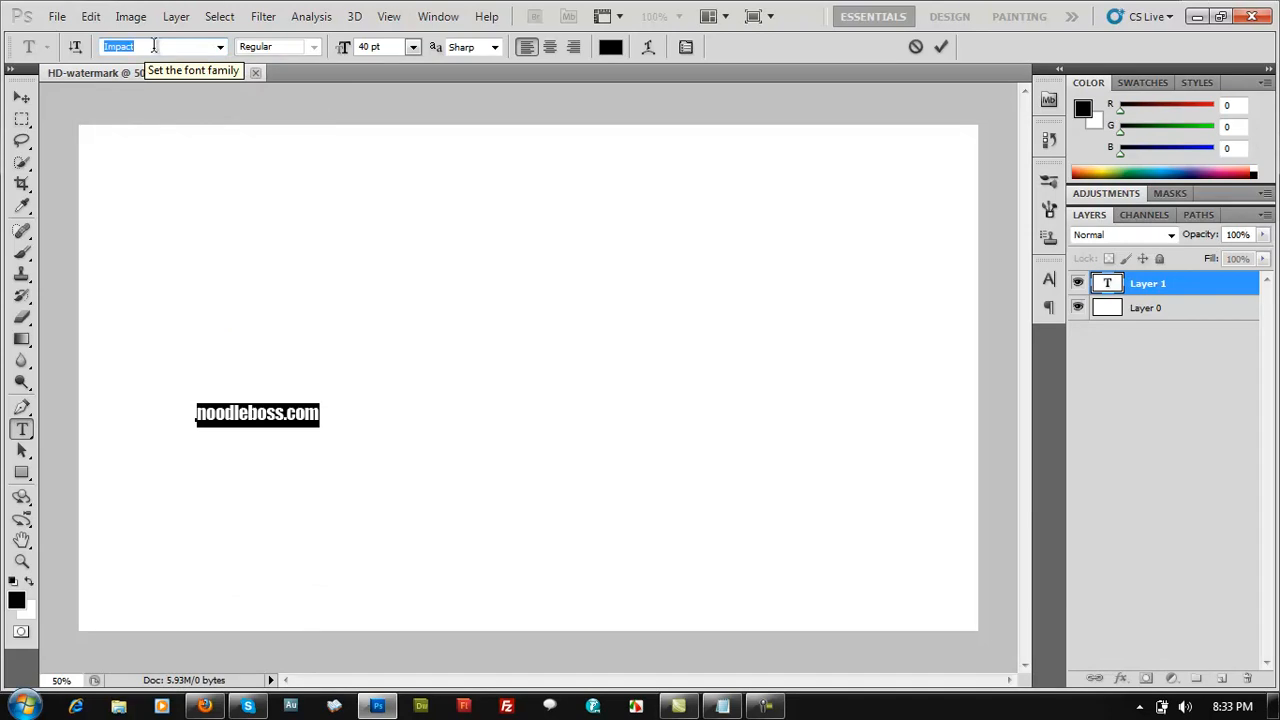
key("Down")
key("Down")
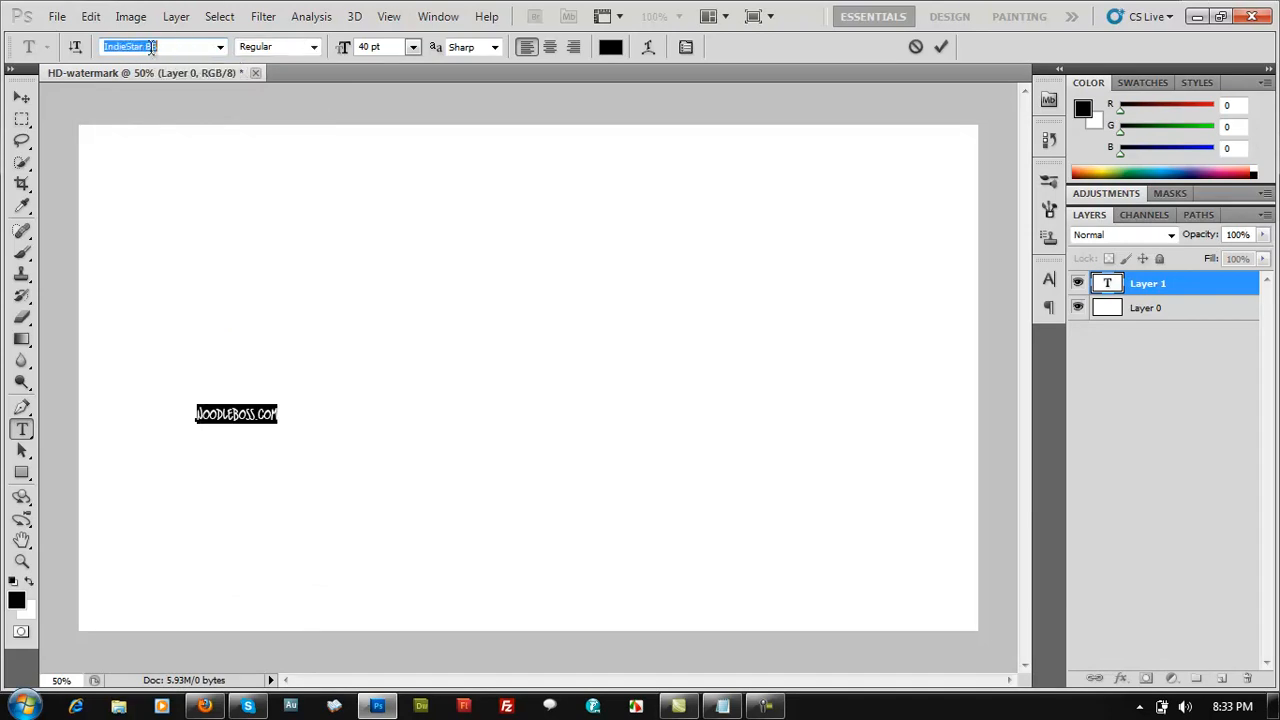
type("Ima")
type("pact")
key("Return")
- Try larger font sizes for the noodleboss.com text, set it to 350 pt, and move it to the canvas's left edge
key("ctrl+a")
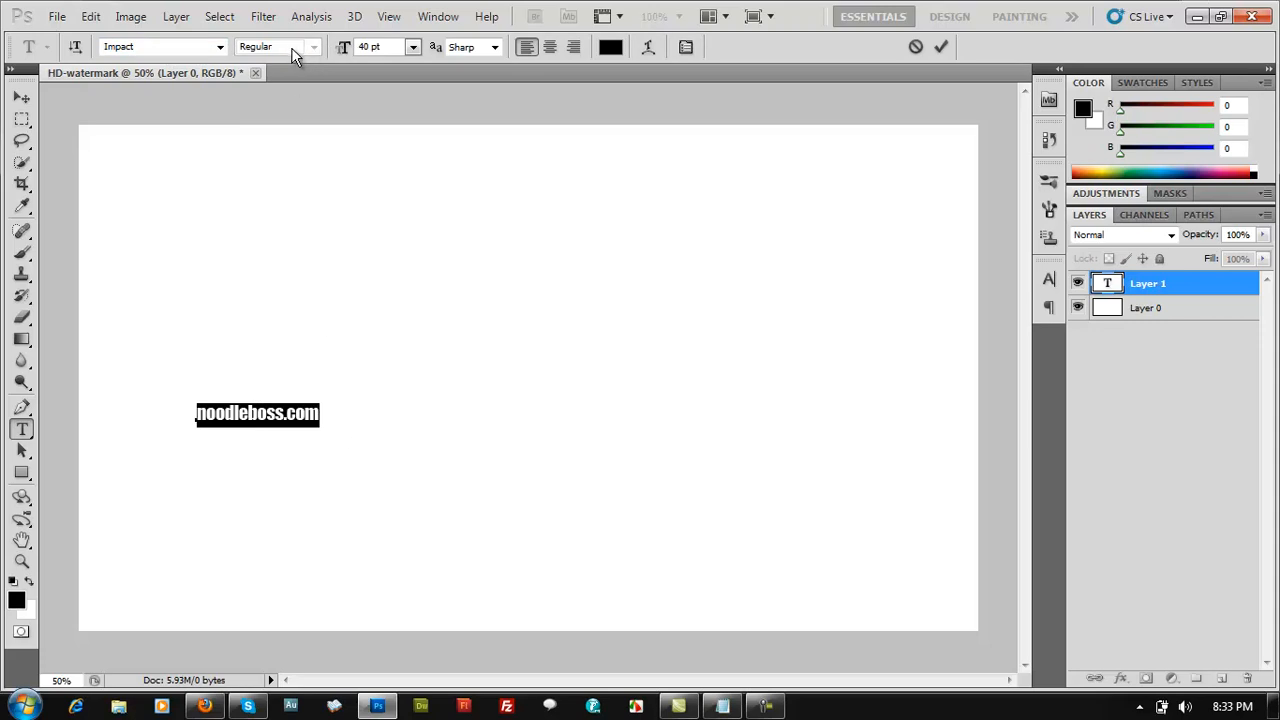
left_click(412, 47)
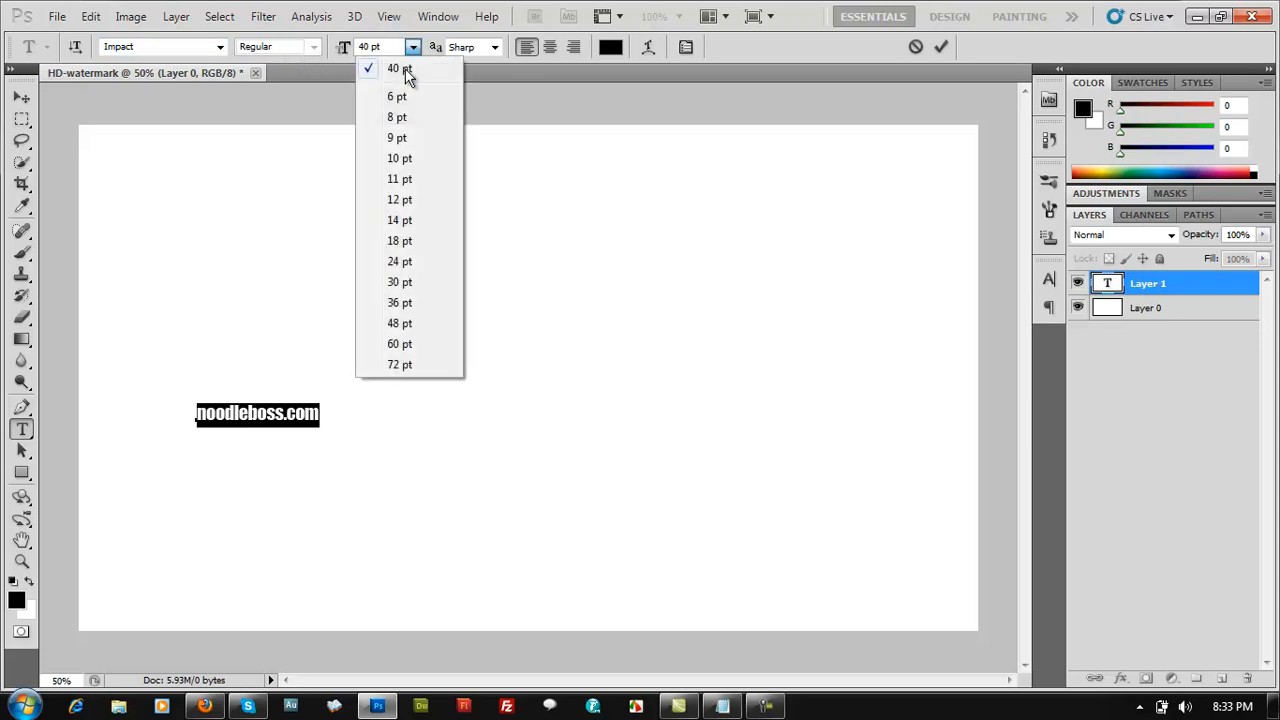
left_click(392, 366)
left_click(258, 403)
key("ctrl+a")
left_click_drag(389, 47, 240, 43)
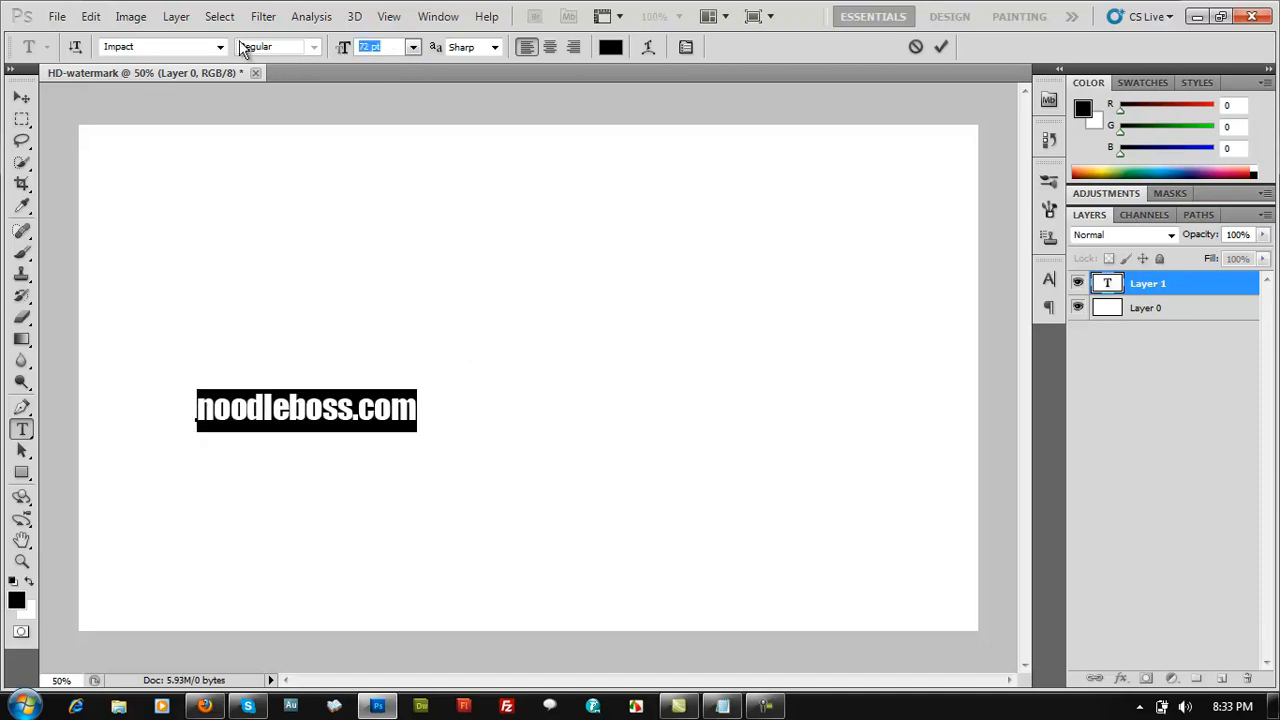
type("380")
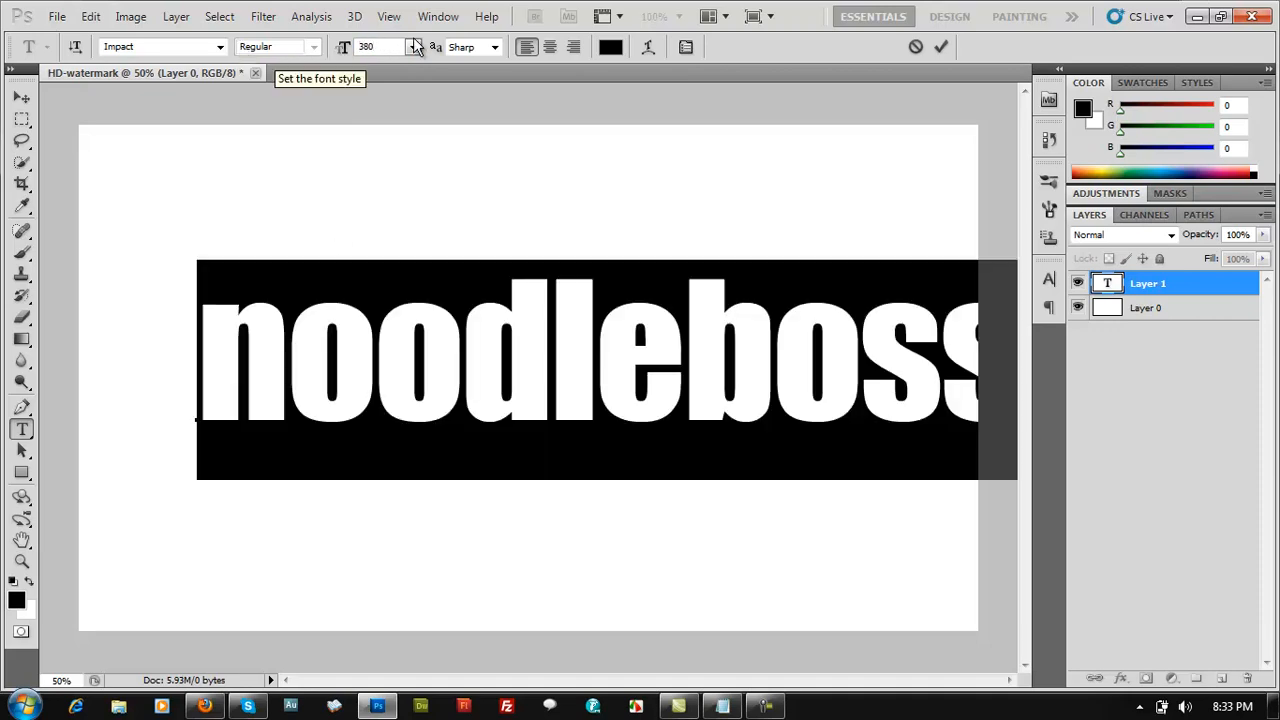
left_click_drag(386, 45, 186, 47)
type("3")
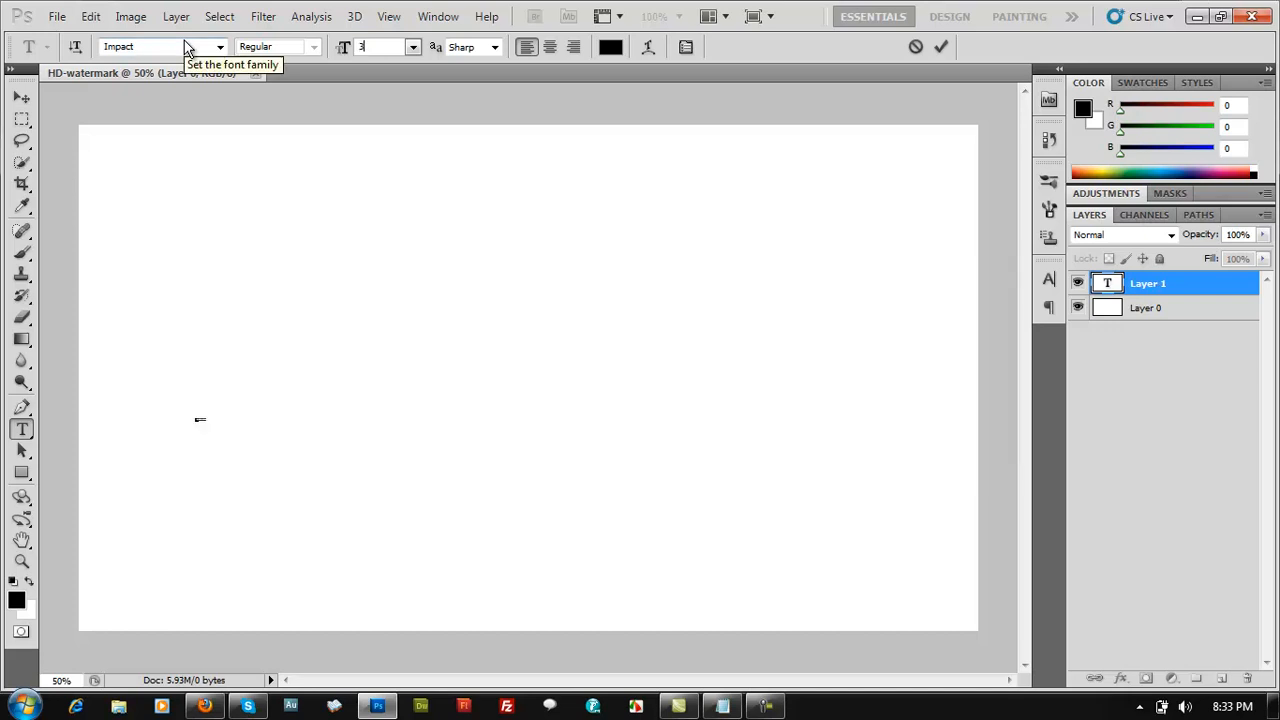
type("80")
left_click(21, 97)
left_click_drag(747, 414, 682, 414)
- Set the noodleboss.com text to 250 pt and move it near the middle of the canvas
key("t")
left_click(670, 368)
key("ctrl+a")
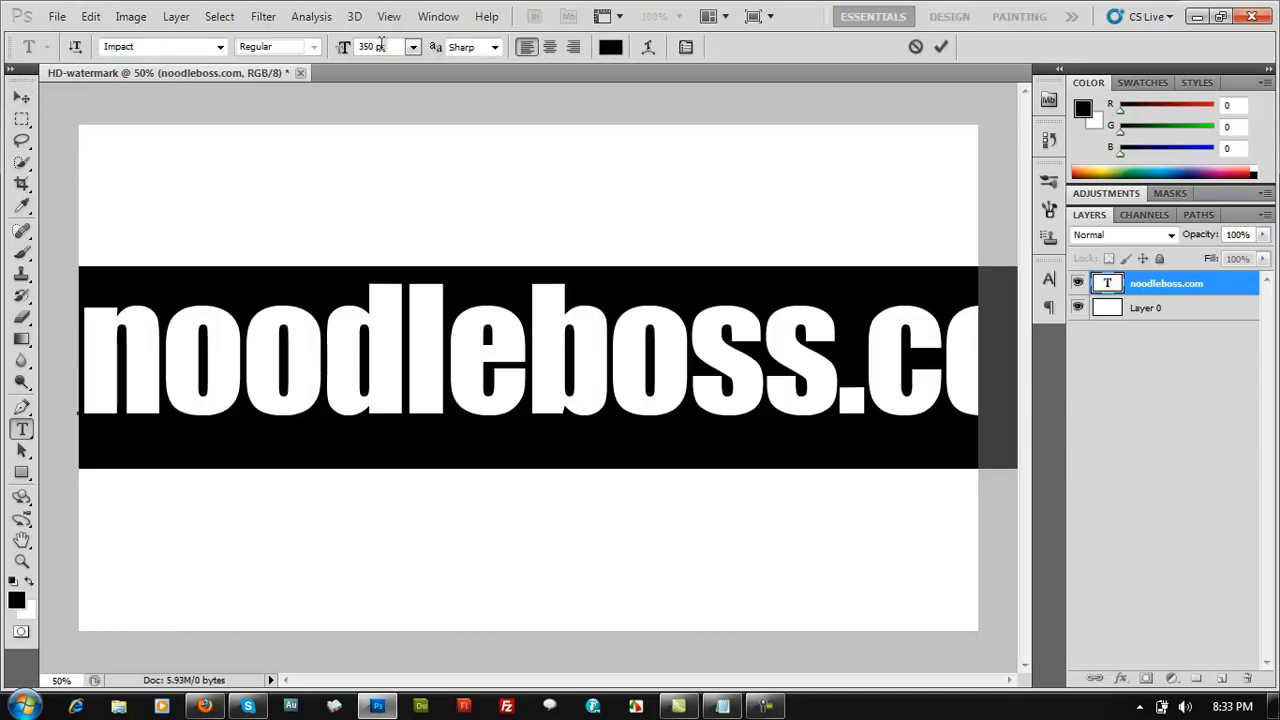
left_click_drag(386, 47, 245, 57)
type("300")
key("BackSpace")
key("BackSpace")
key("BackSpace")
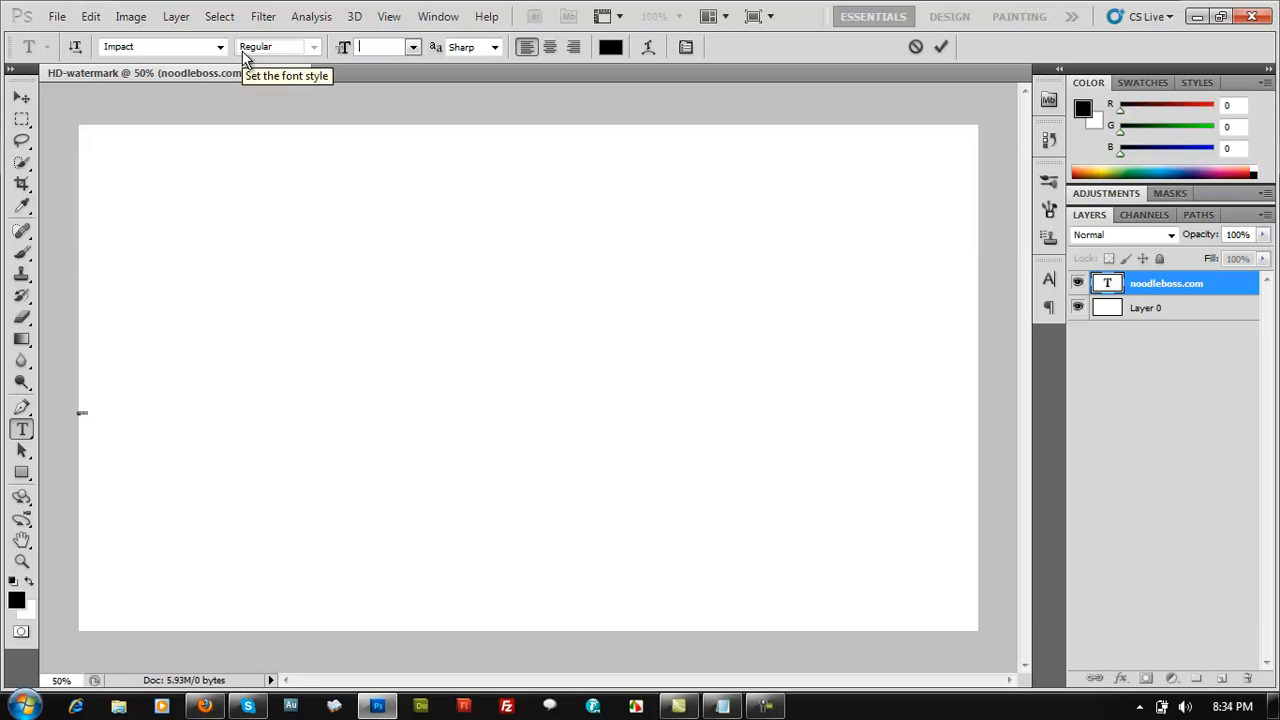
type("290")
key("BackSpace")
key("BackSpace")
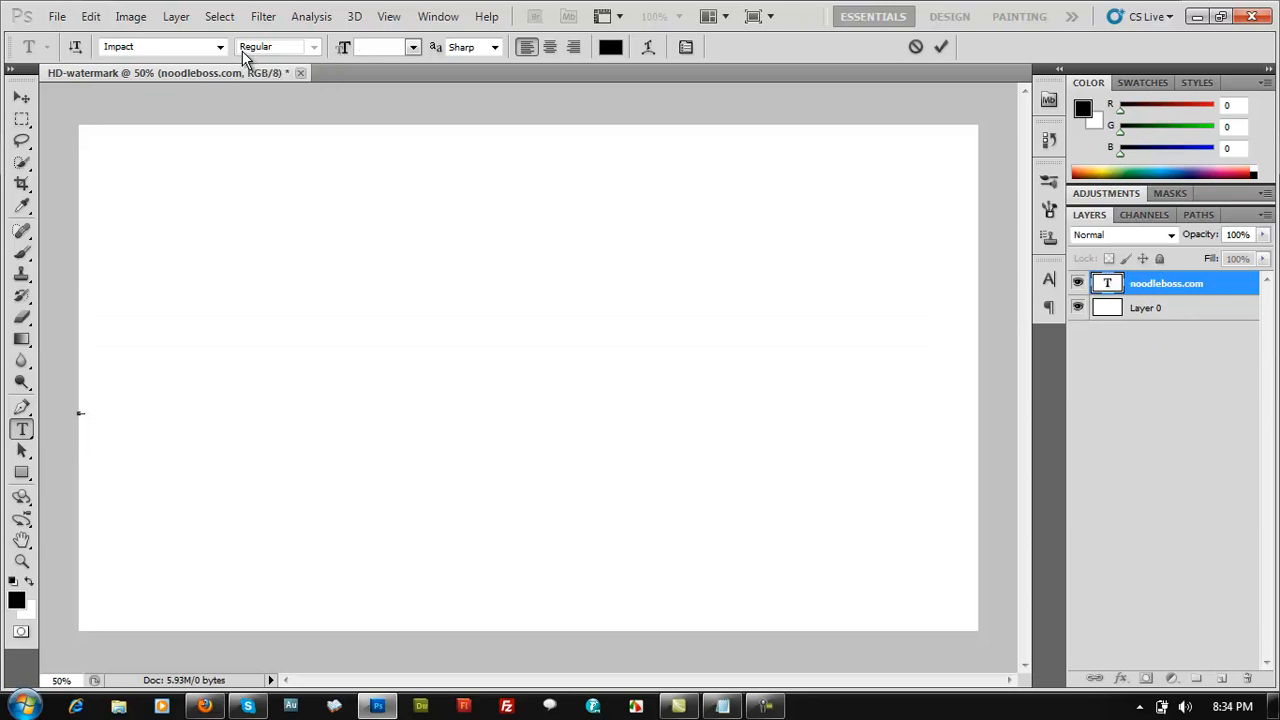
type("250")
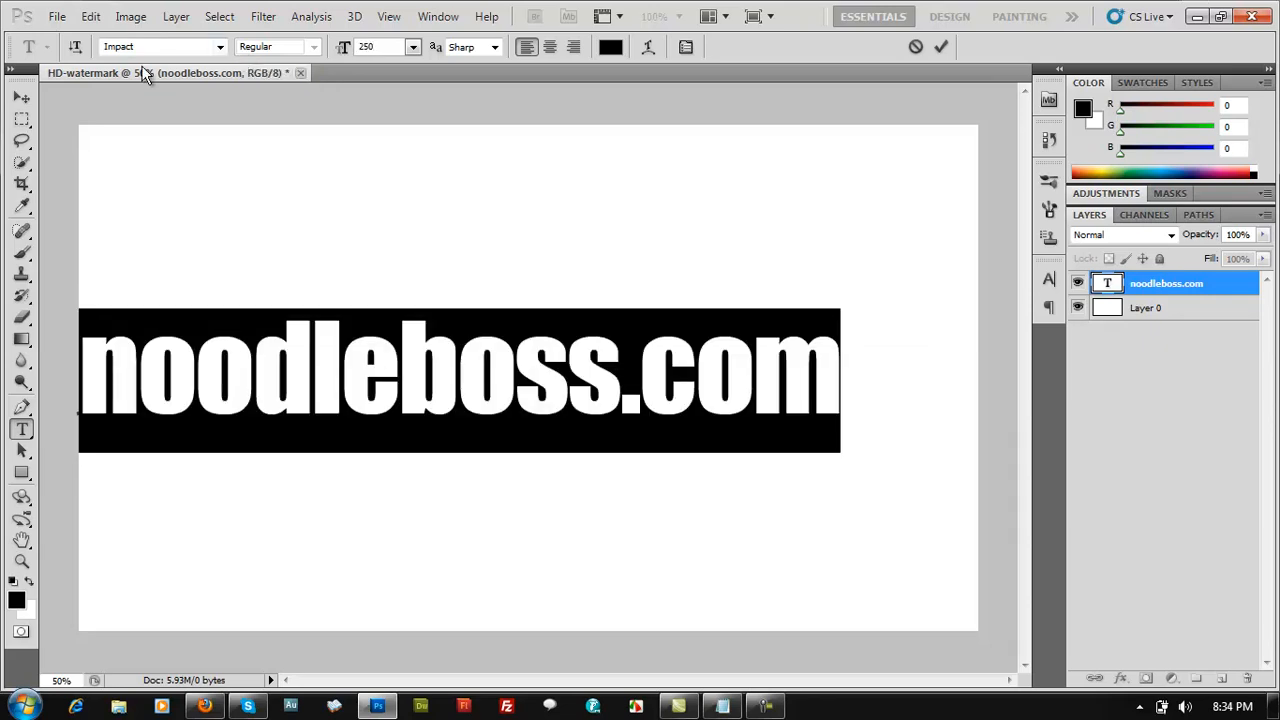
left_click(21, 97)
left_click_drag(622, 356, 905, 410)
- Colour the ".com" part of the noodleboss.com text blue (#0370c4)
key("t")
left_click(611, 47)
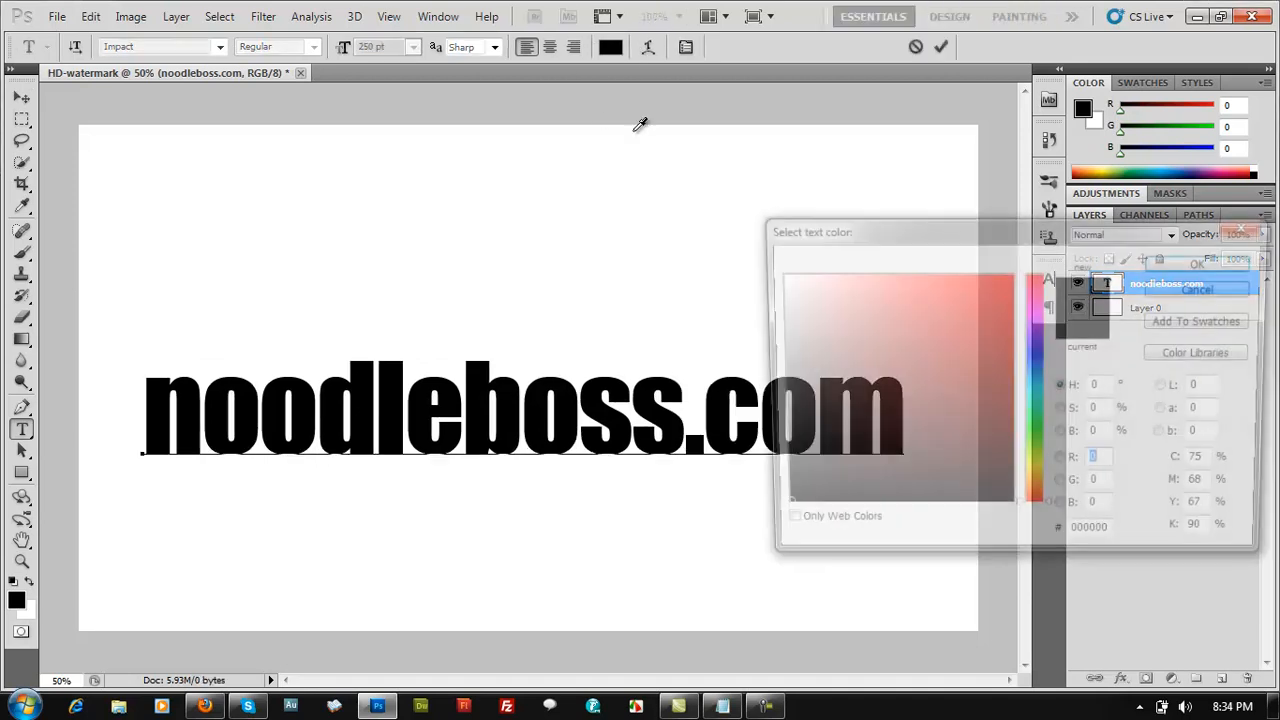
left_click_drag(941, 232, 211, 261)
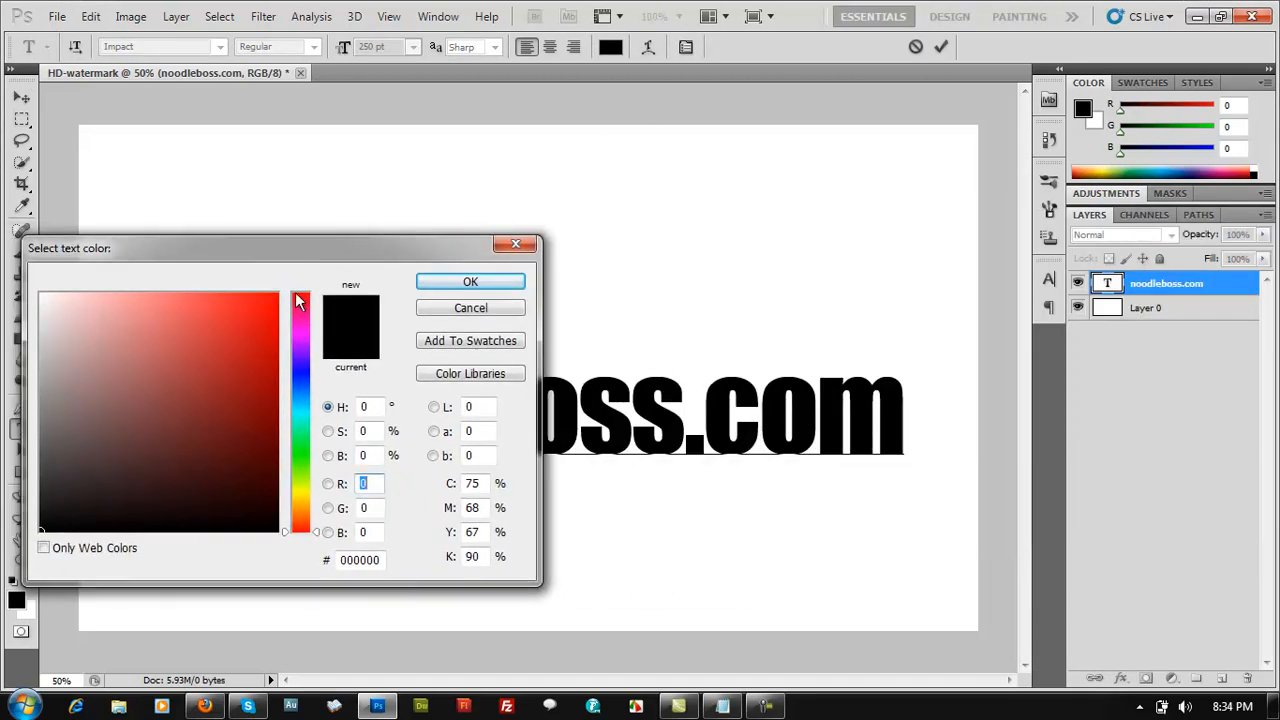
left_click(303, 394)
left_click(267, 379)
mouse_move(267, 379)
left_mouse_down()
mouse_move(268, 400)
mouse_move(277, 354)
left_mouse_up()
left_click_drag(276, 410, 275, 348)
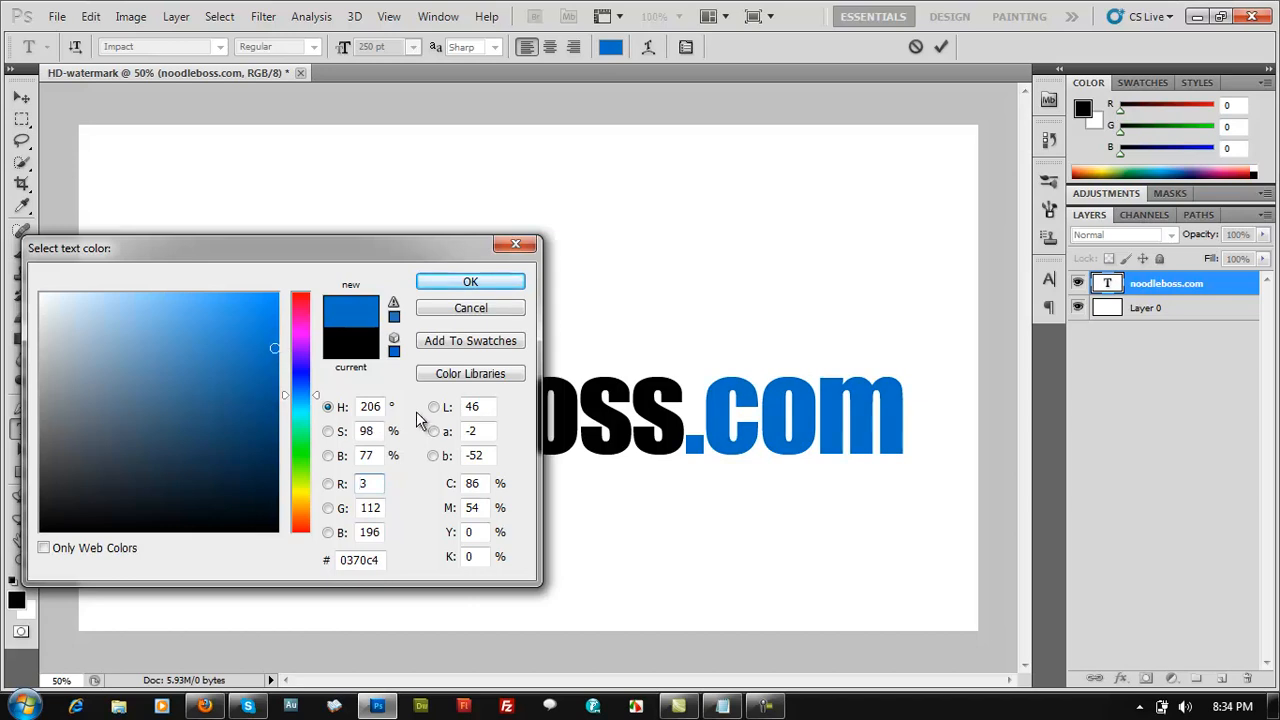
left_click(478, 285)
left_click(22, 452)
- Add the text "noodled thinking!" above the noodleboss.com text and set its font size to 100 pt
left_click(22, 430)
left_click(474, 305)
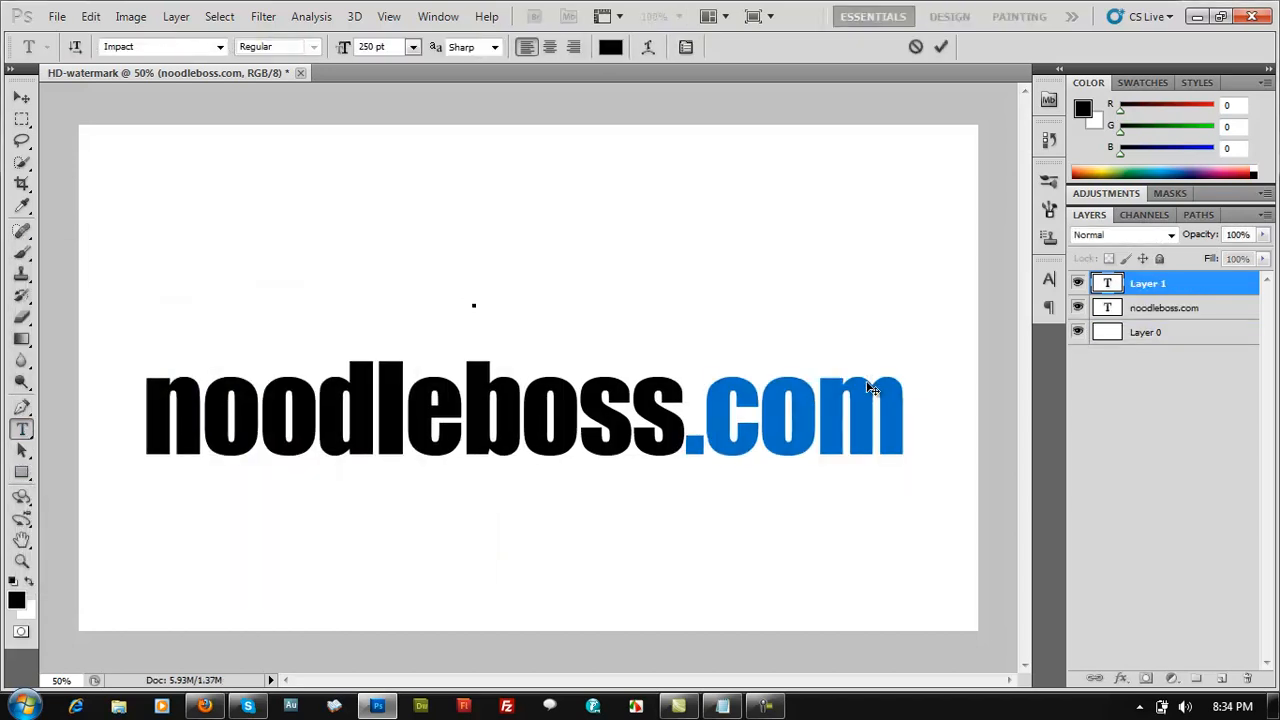
type("noodled thi")
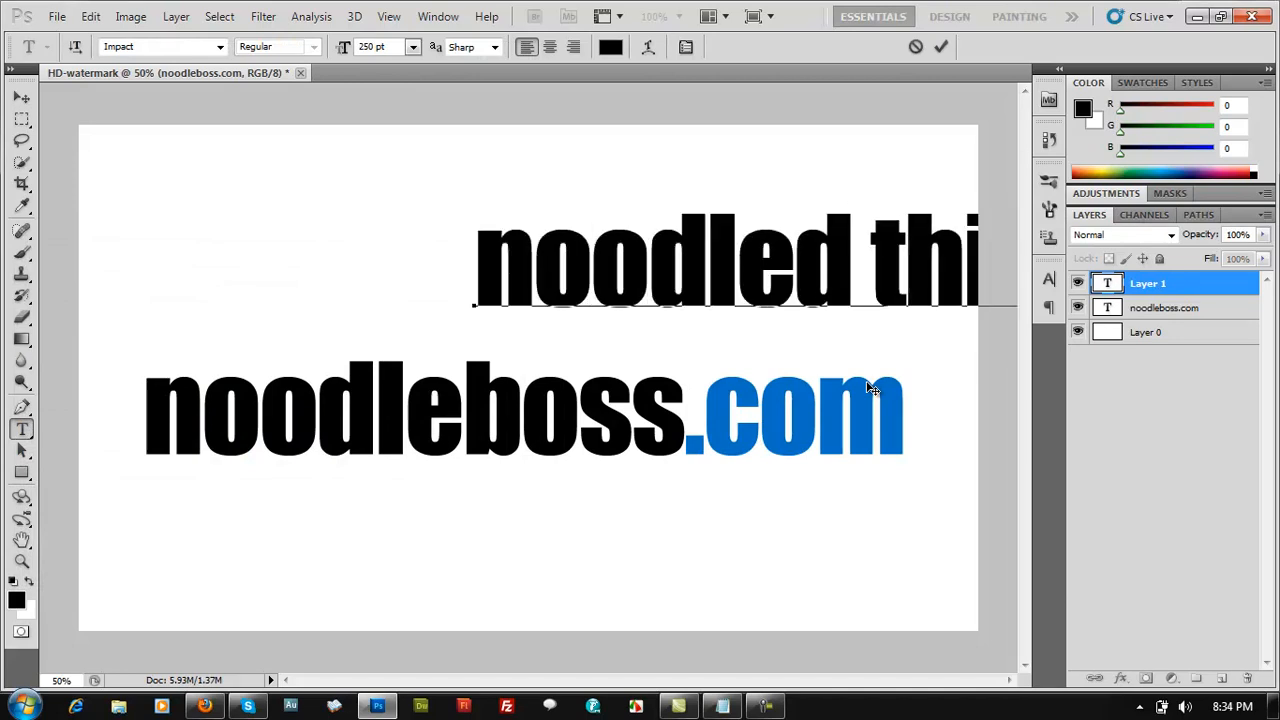
key("ctrl+a")
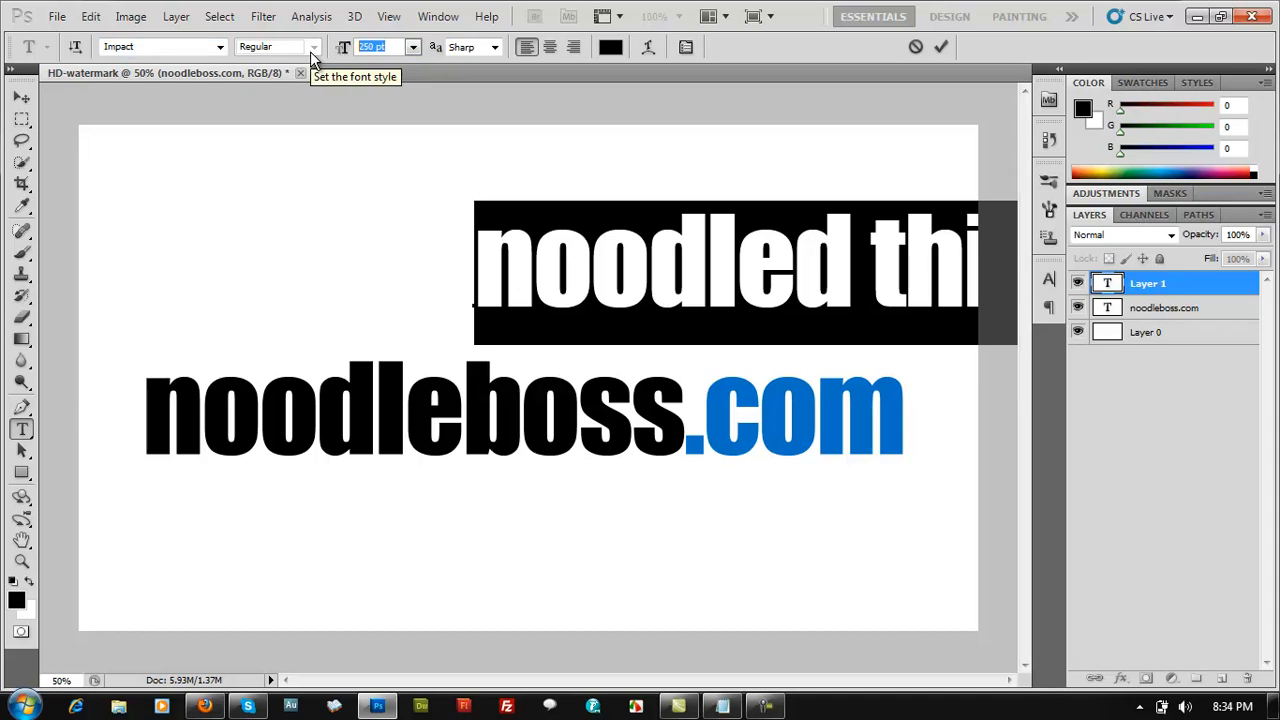
type("100")
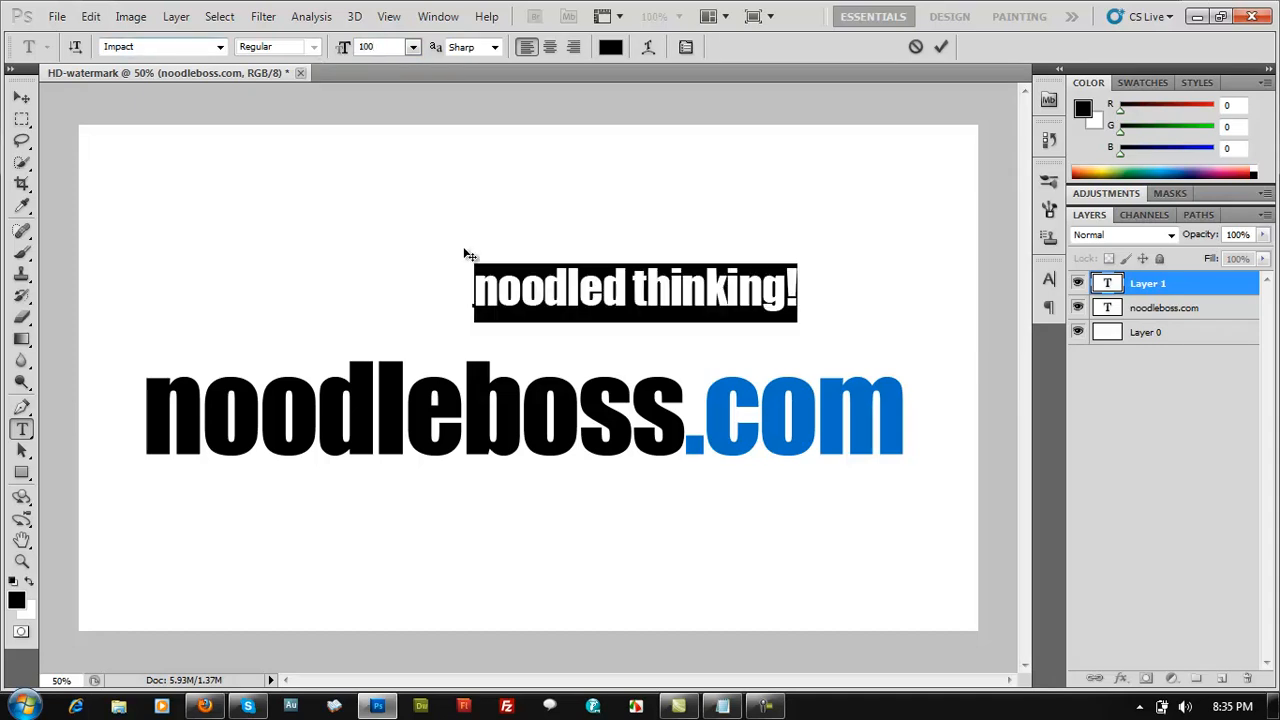
- Set the "noodled thinking!" text to the Jennifer's Hand Writing font and move it down against the top of "boss.com"
left_click(143, 47)
type("Jennifers Hand Writing")
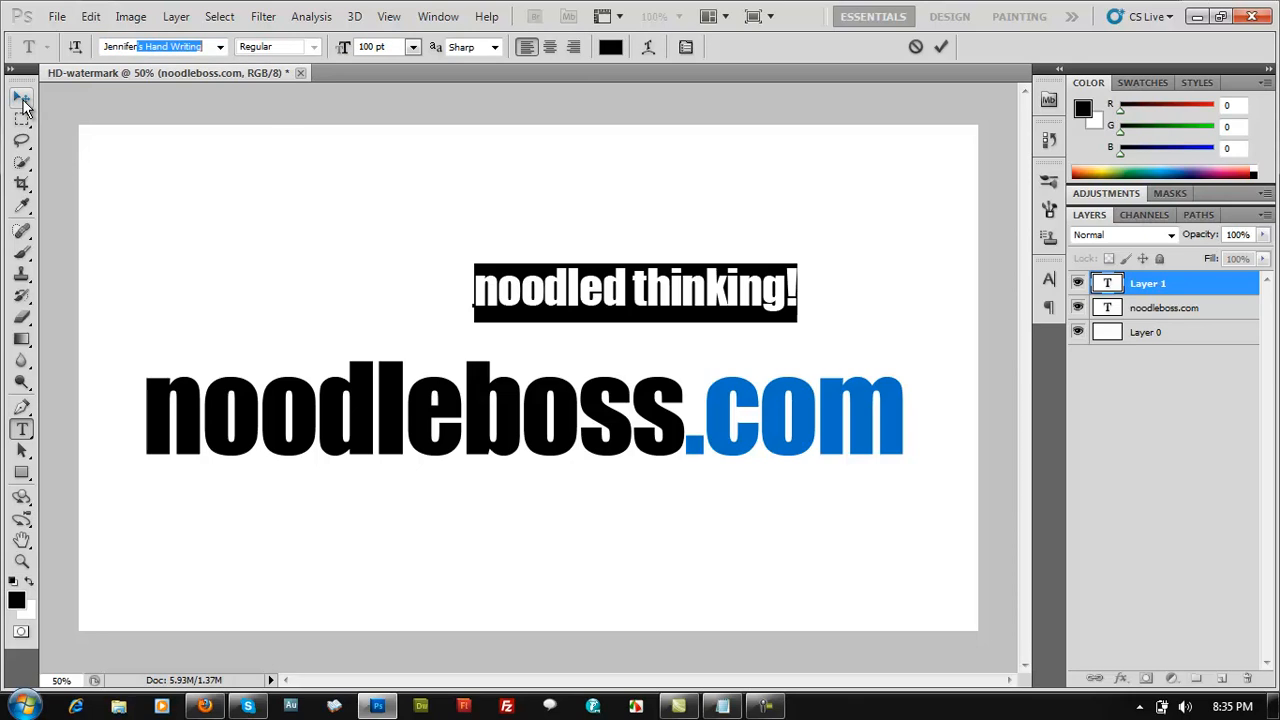
key("Return")
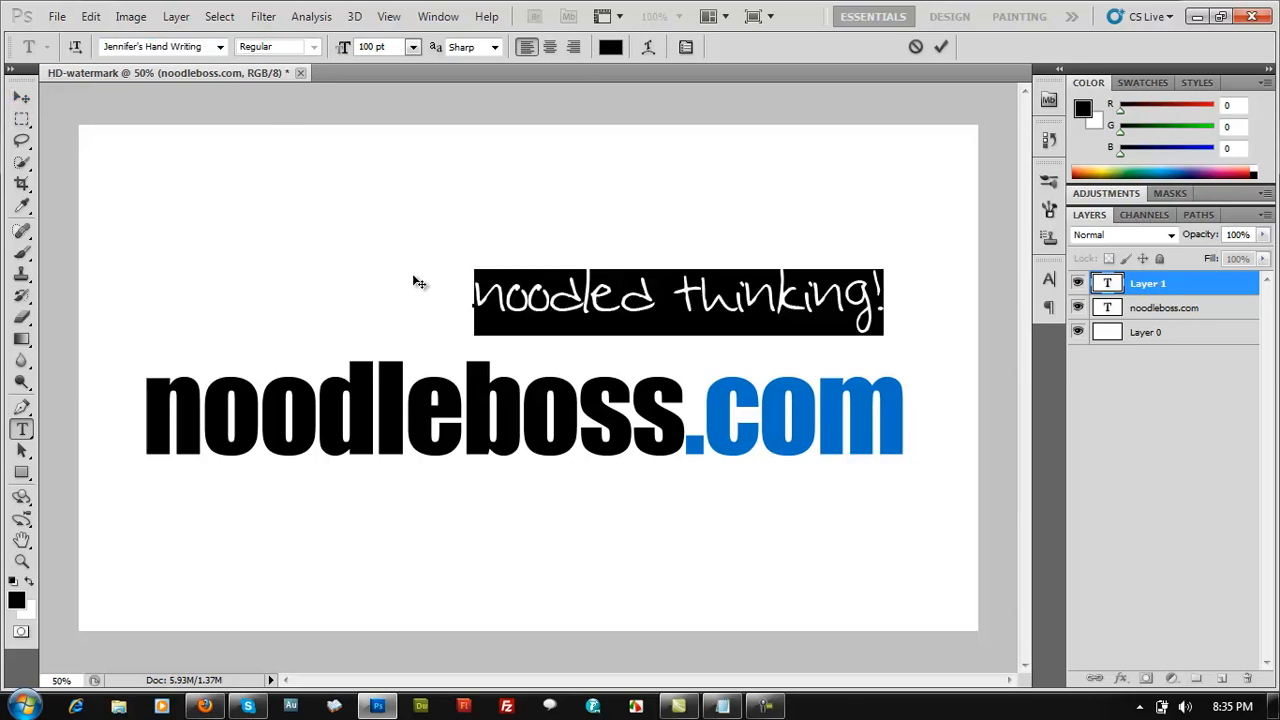
left_click(21, 97)
left_click_drag(733, 300, 780, 356)
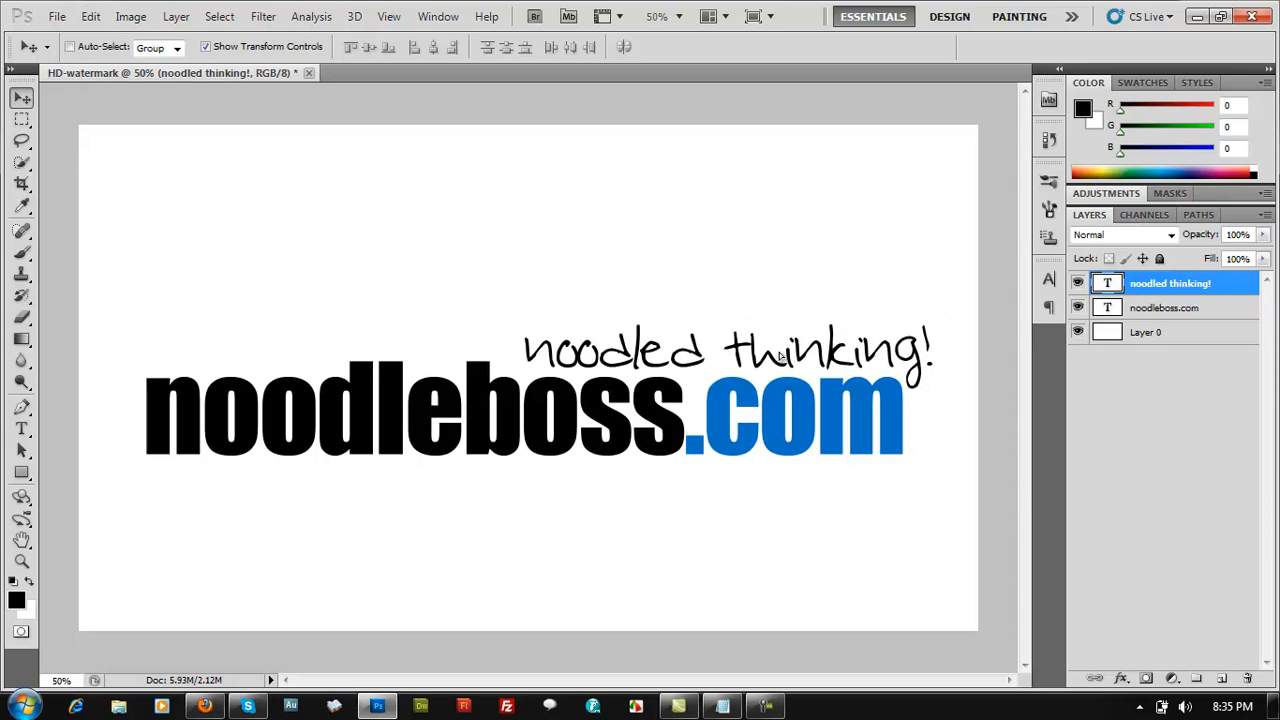
- Set the "noodled thinking!" text size to 105 pt and shift it slightly to the left
double_click(779, 356)
key("ctrl+a")
left_click(378, 47)
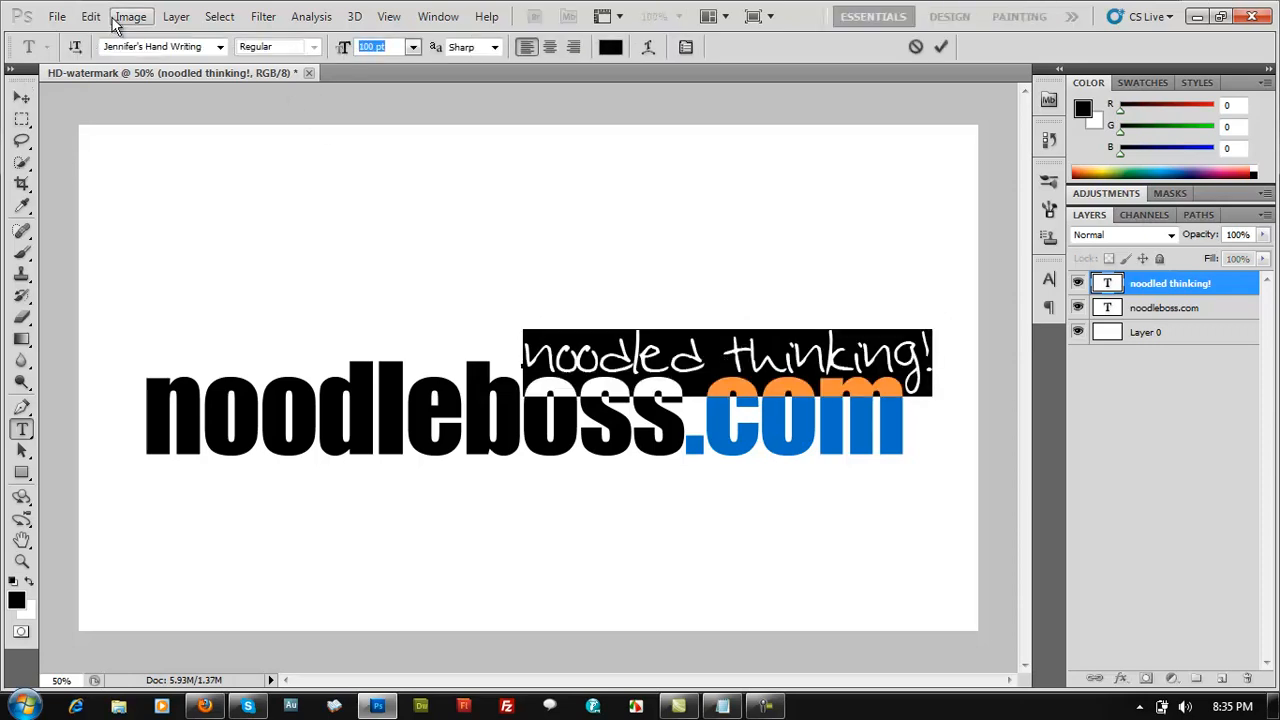
type("100")
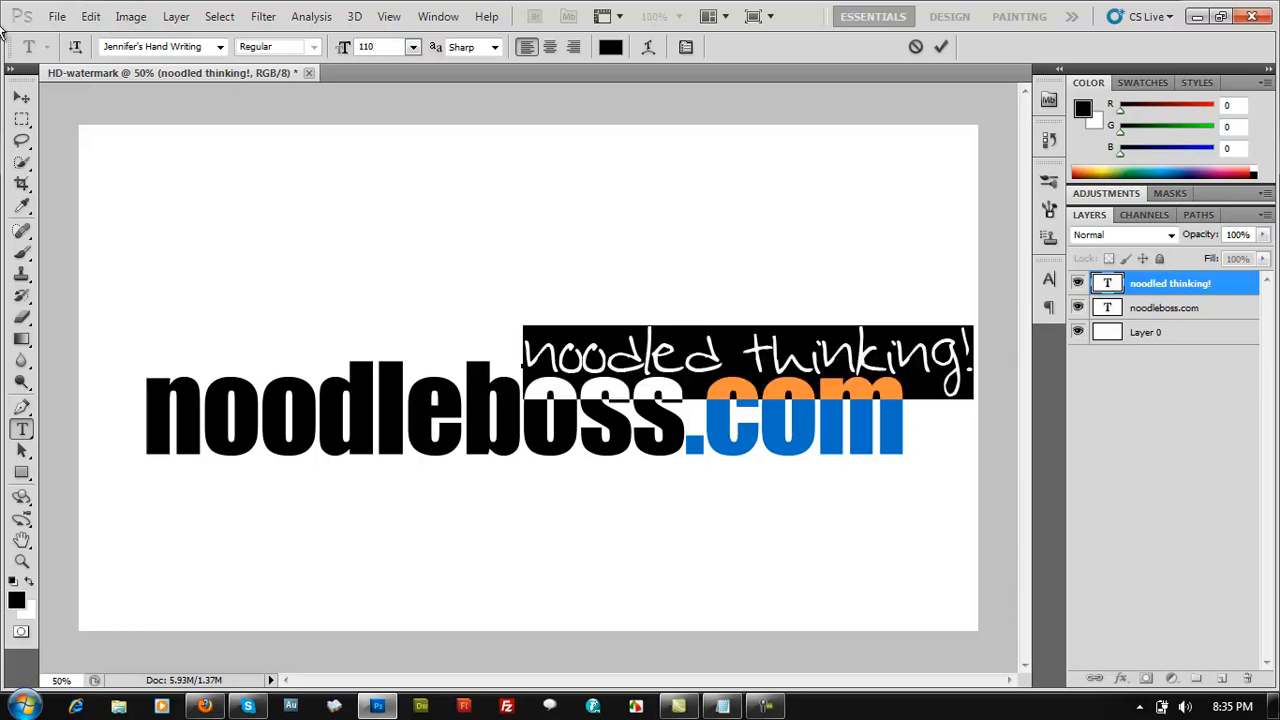
key("BackSpace")
type("5")
left_click(18, 99)
mouse_move(844, 369)
left_mouse_down()
mouse_move(822, 363)
mouse_move(831, 368)
left_mouse_up()
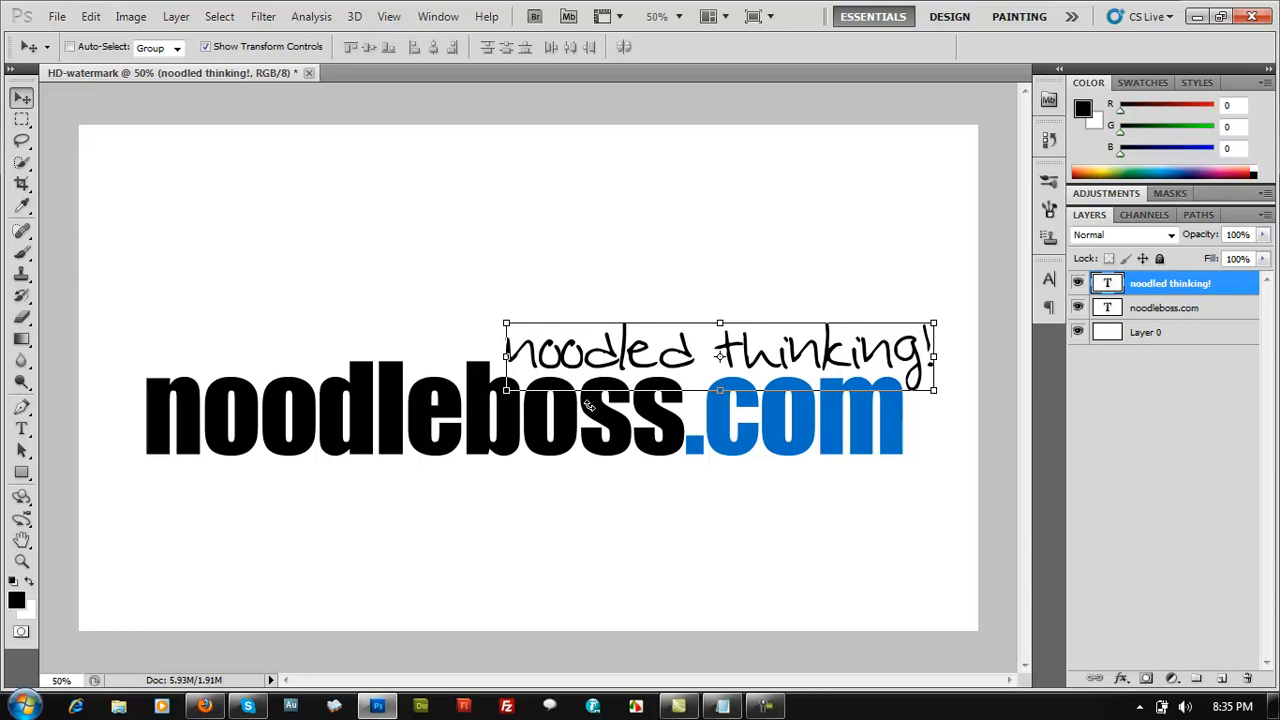
- Select the noodleboss.com and "noodled thinking!" layers together and reposition them near the middle of the canvas
right_click(561, 428)
left_click(600, 436)
right_click(640, 358)
left_click_drag(648, 364, 624, 350)
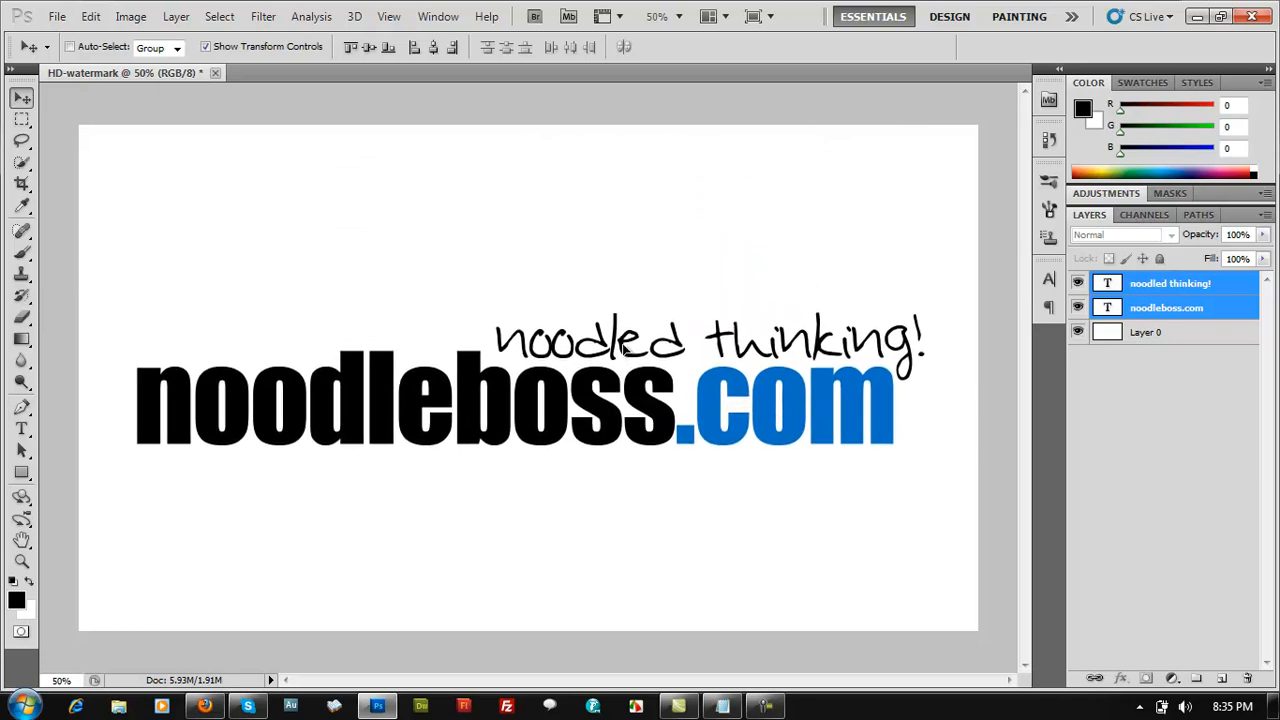
left_click_drag(623, 345, 628, 365)
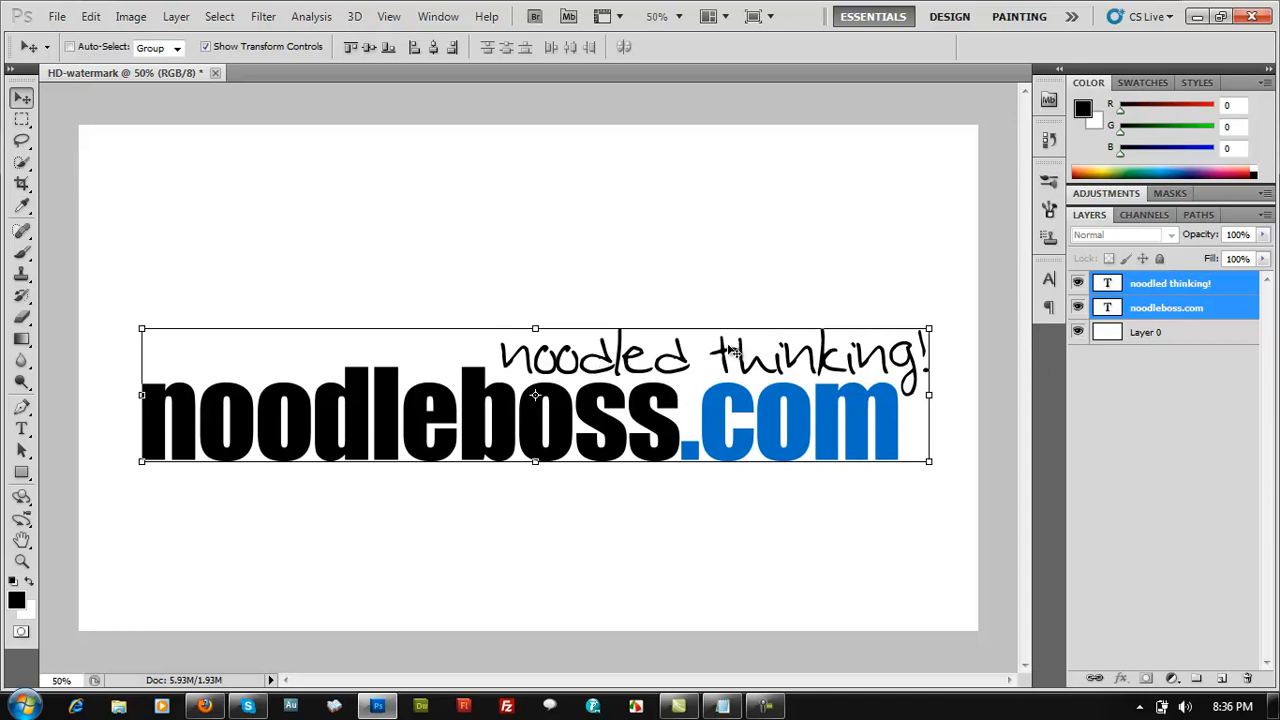
- Hide the white Layer 0 background and open Save for Web & Devices for the watermark
left_click(1077, 333)
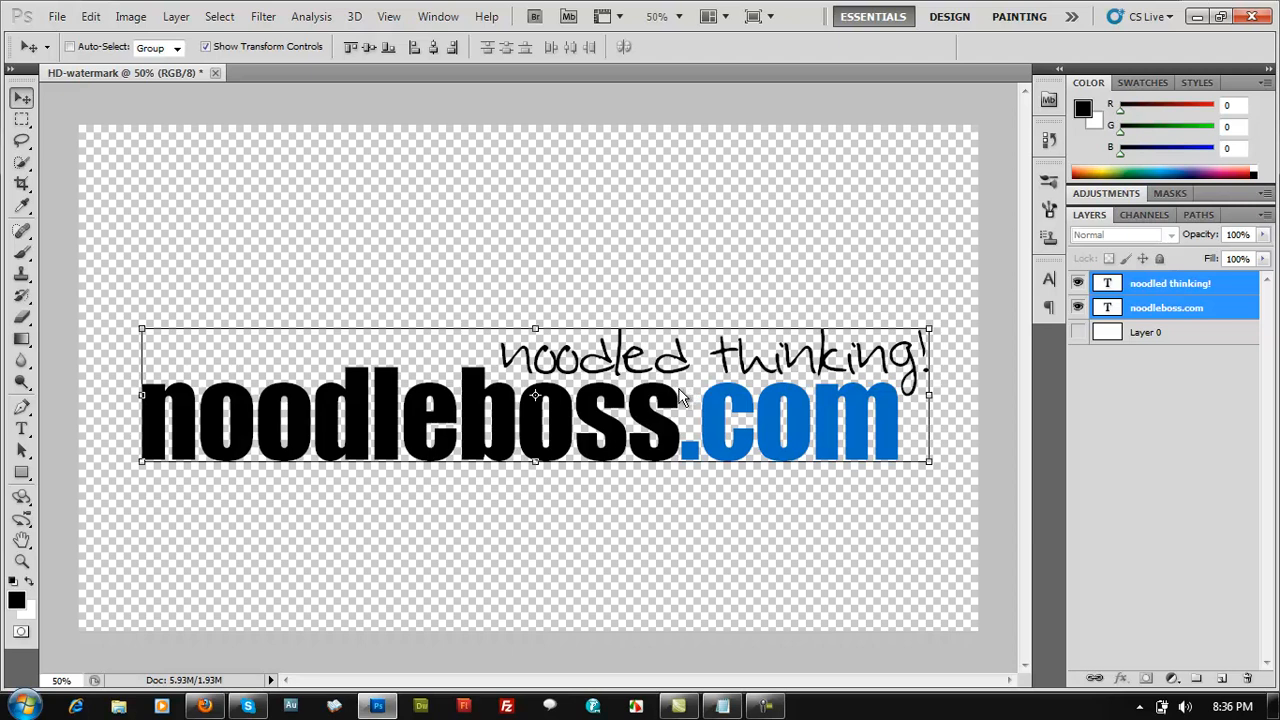
key("ctrl+alt+shift+s")
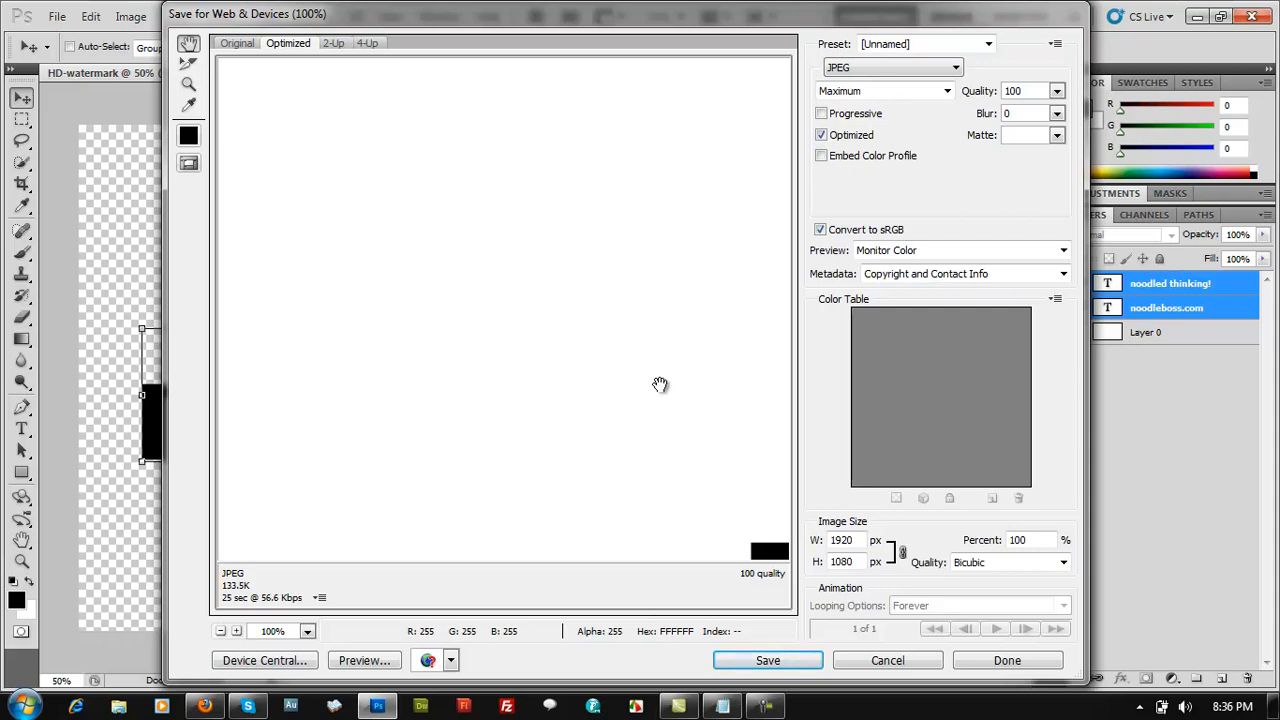
- Zoom the export preview to 50% and examine how the watermark looks as a JPEG
left_click_drag(729, 371, 663, 290)
left_click_drag(526, 205, 505, 365)
left_click(307, 631)
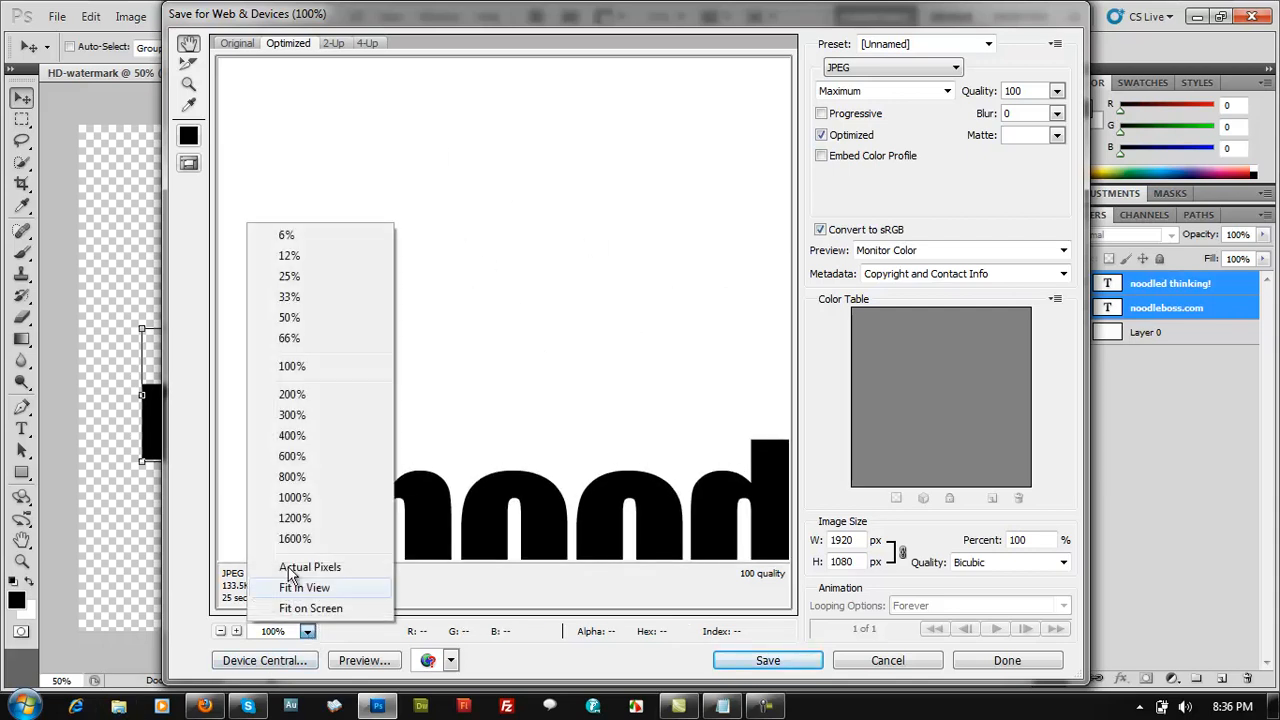
left_click(292, 317)
left_click_drag(604, 440, 325, 286)
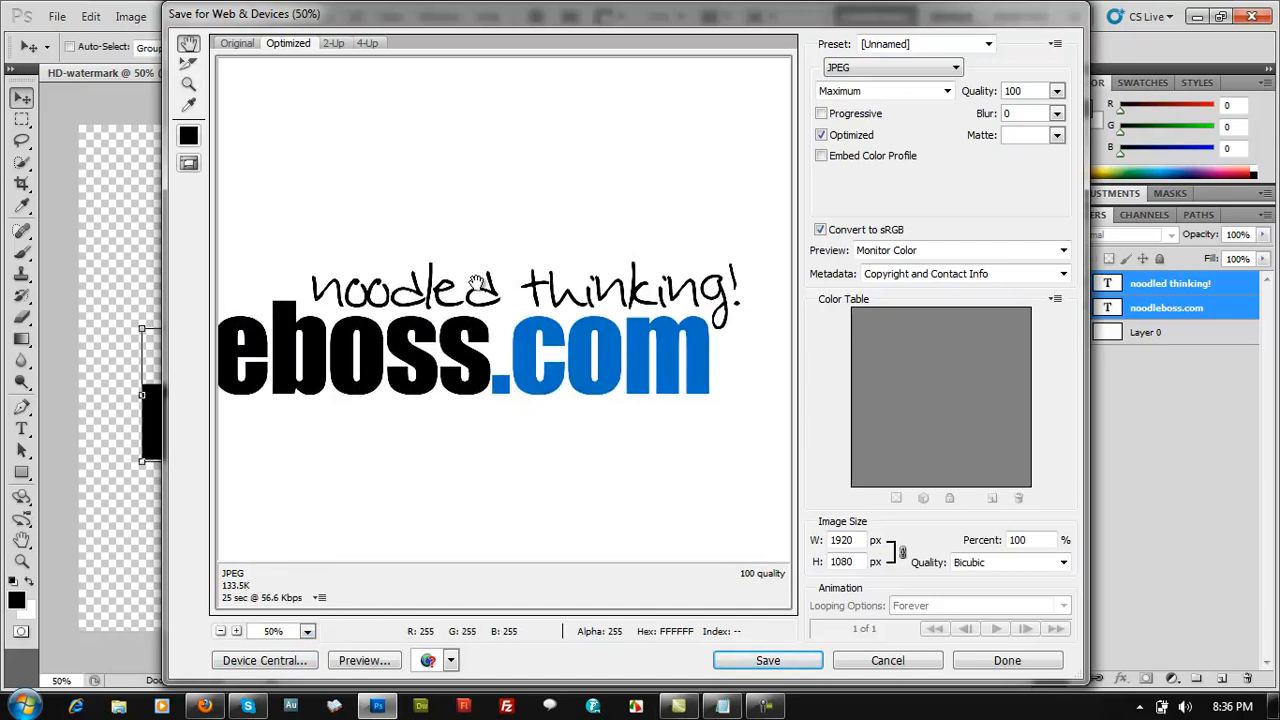
left_click_drag(403, 158, 540, 368)
left_click_drag(428, 29, 612, 30)
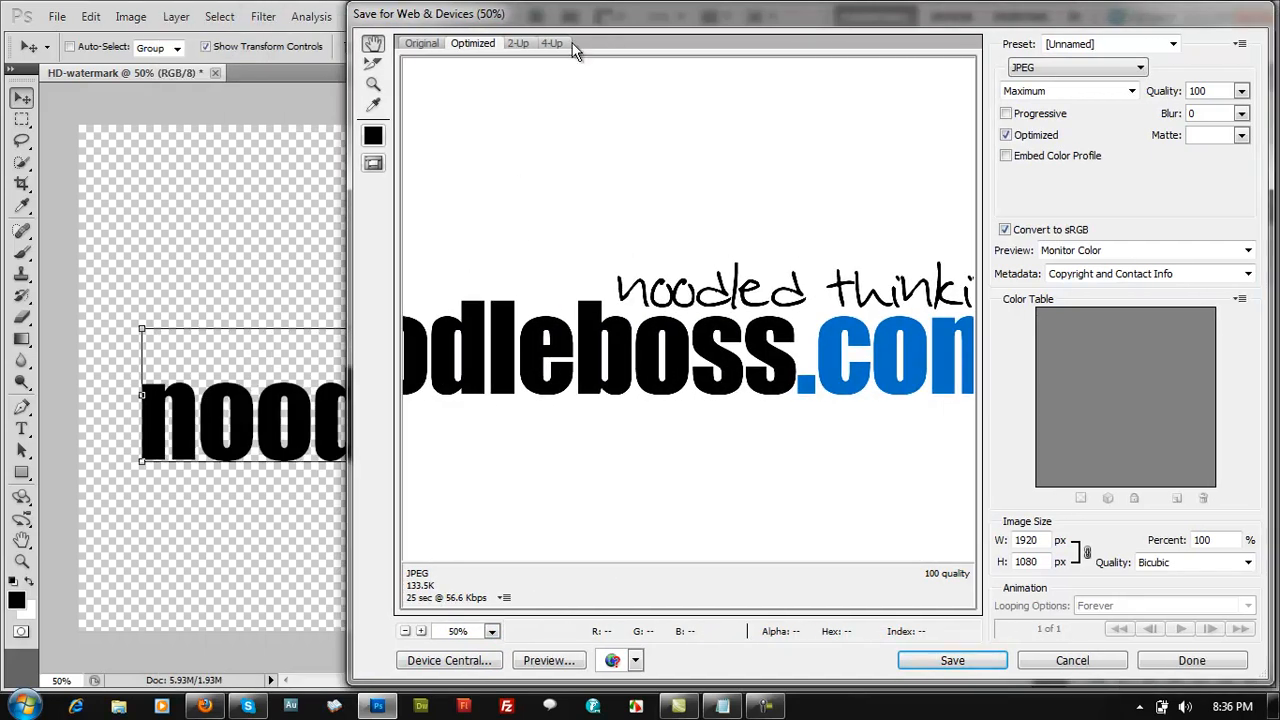
left_click_drag(830, 357, 767, 357)
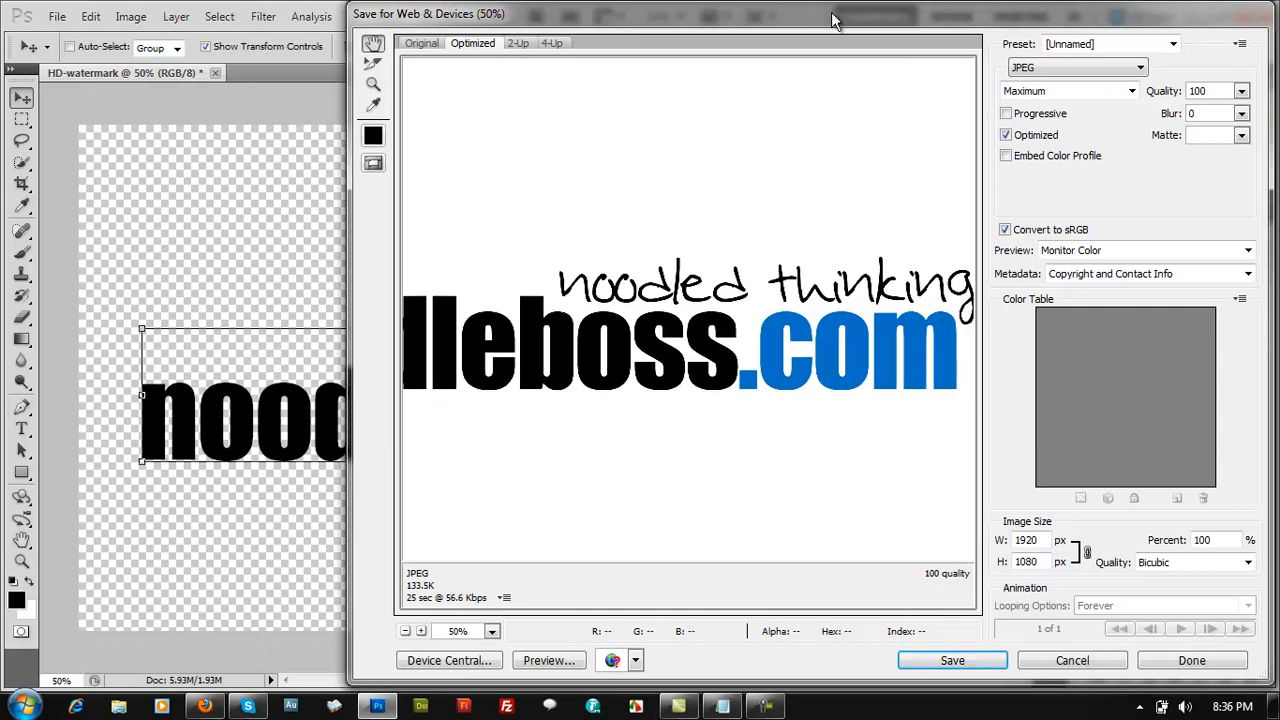
left_click_drag(833, 27, 648, 45)
left_click_drag(634, 220, 570, 308)
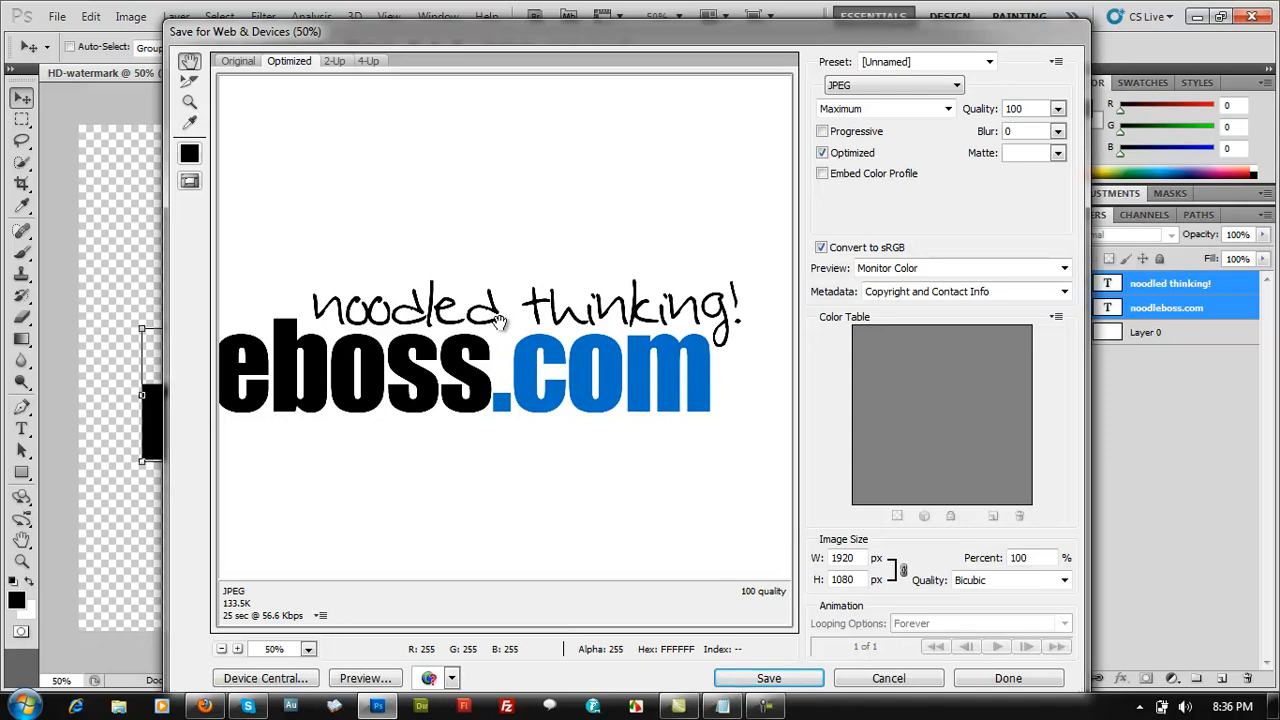
- Check the JPEG preview's background across the watermark and set the export format to PNG-24
left_click(884, 88)
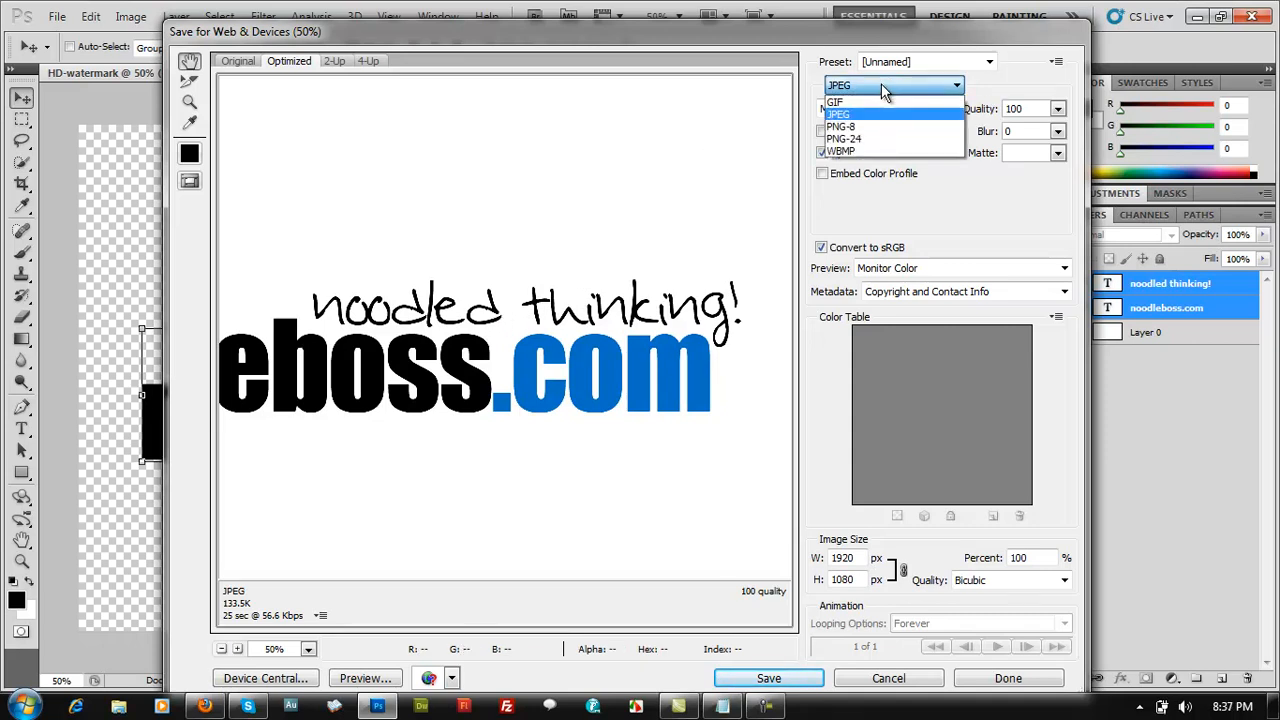
left_click(533, 300)
left_click_drag(528, 264, 463, 400)
left_click_drag(377, 226, 707, 226)
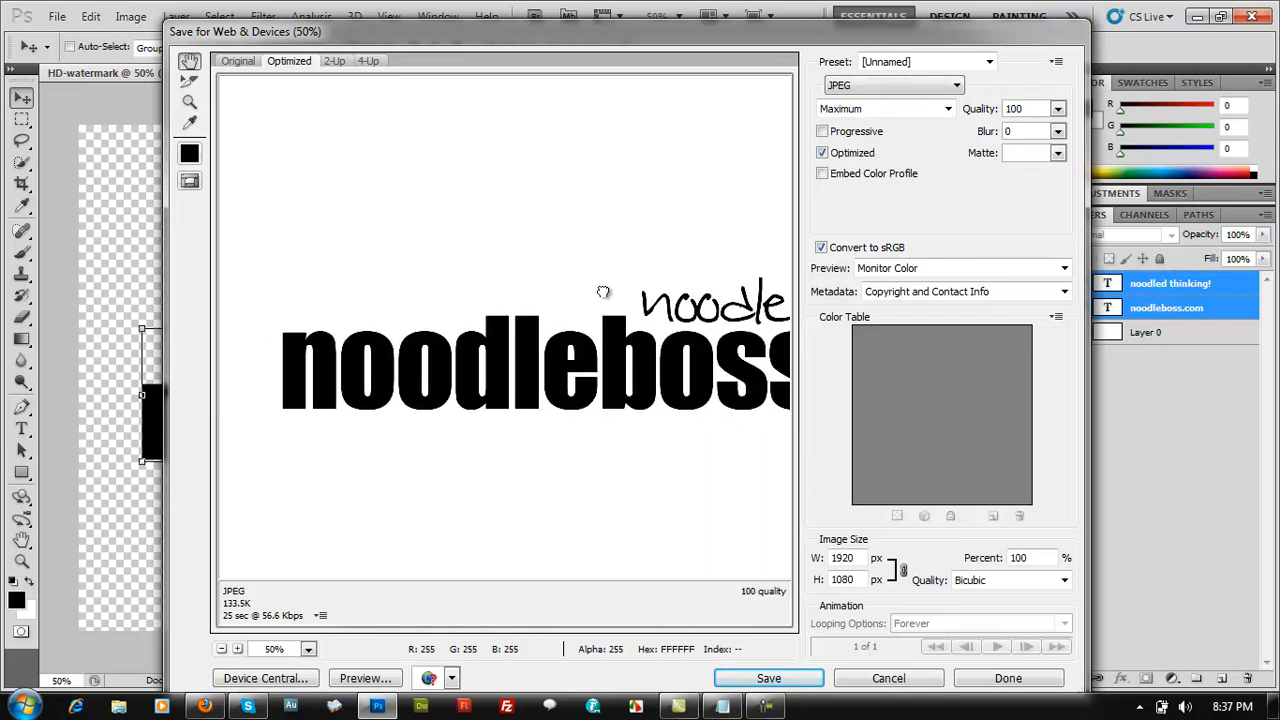
left_click_drag(637, 259, 396, 347)
left_click_drag(648, 308, 583, 236)
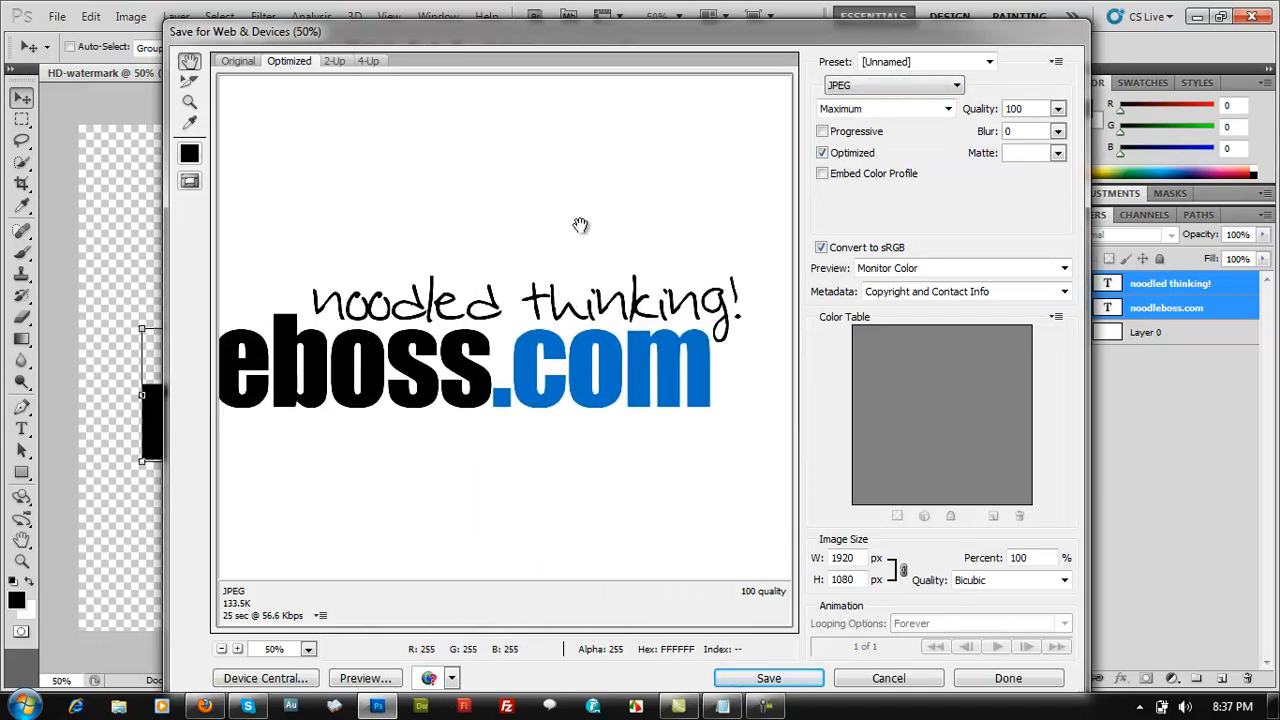
left_click(943, 88)
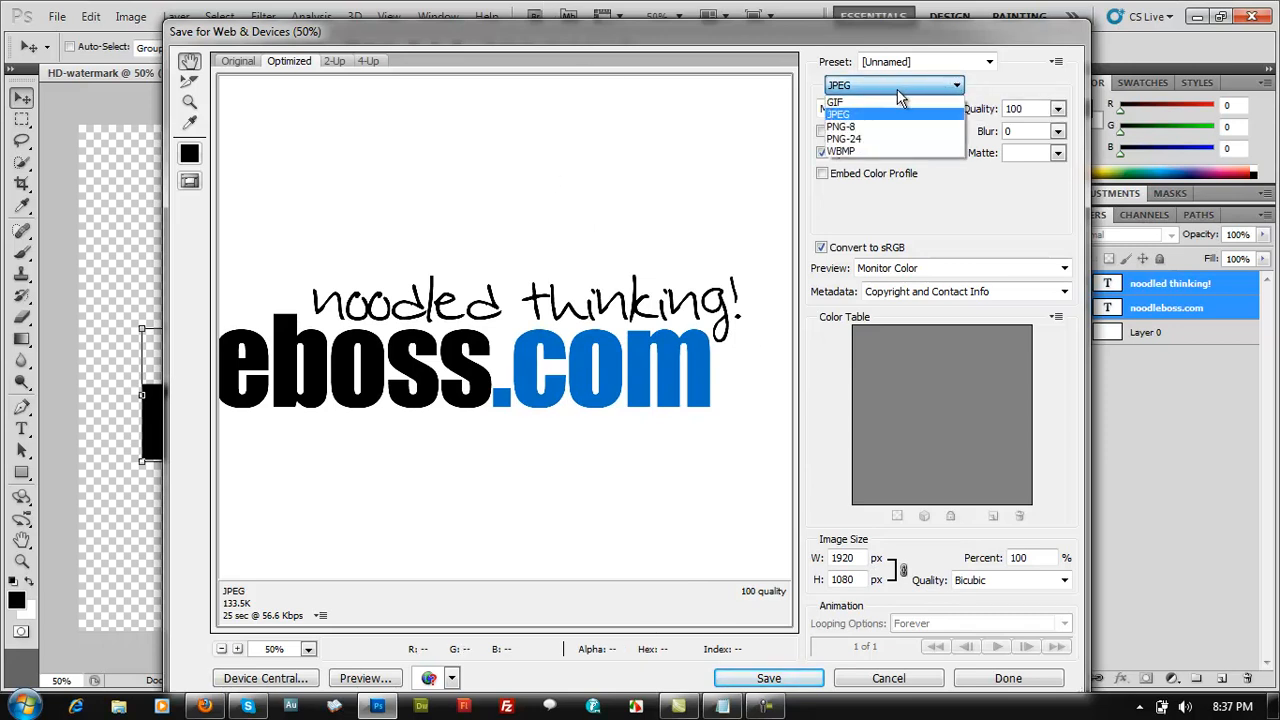
left_click(868, 140)
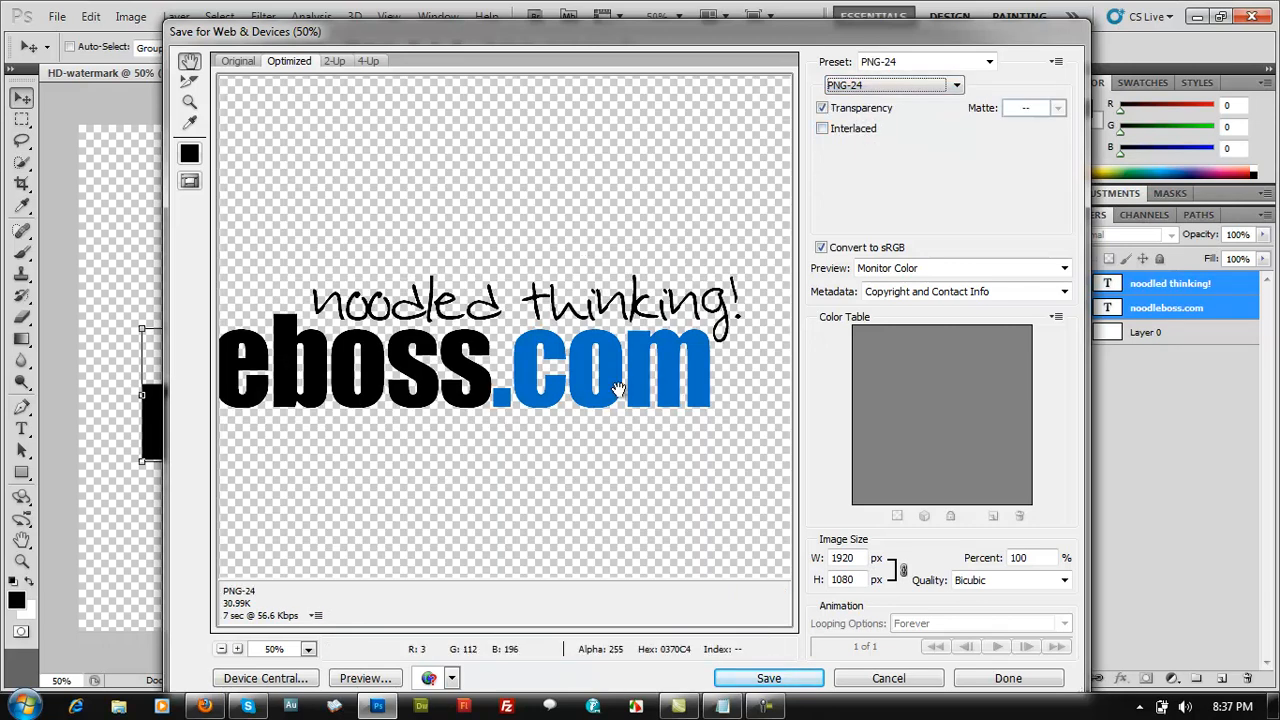
- Try the PNG-8 export format and switch back to PNG-24
left_click(893, 86)
left_click(870, 129)
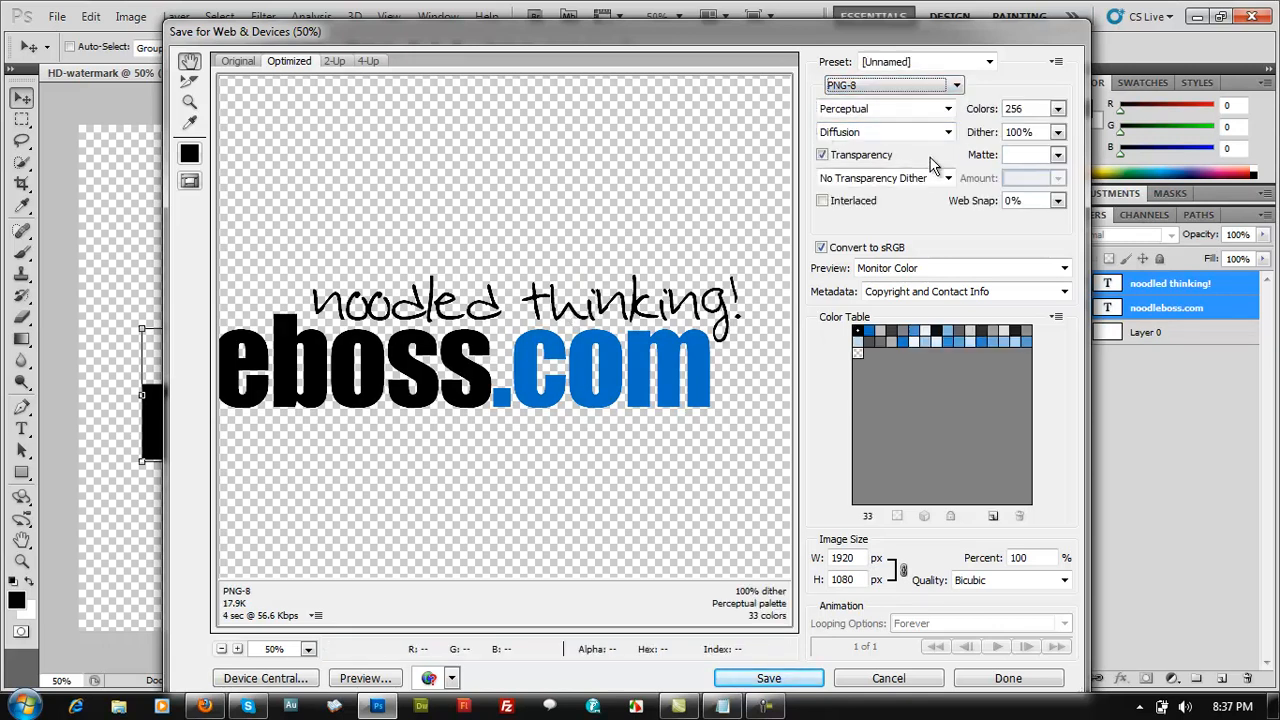
left_click(915, 85)
left_click(868, 140)
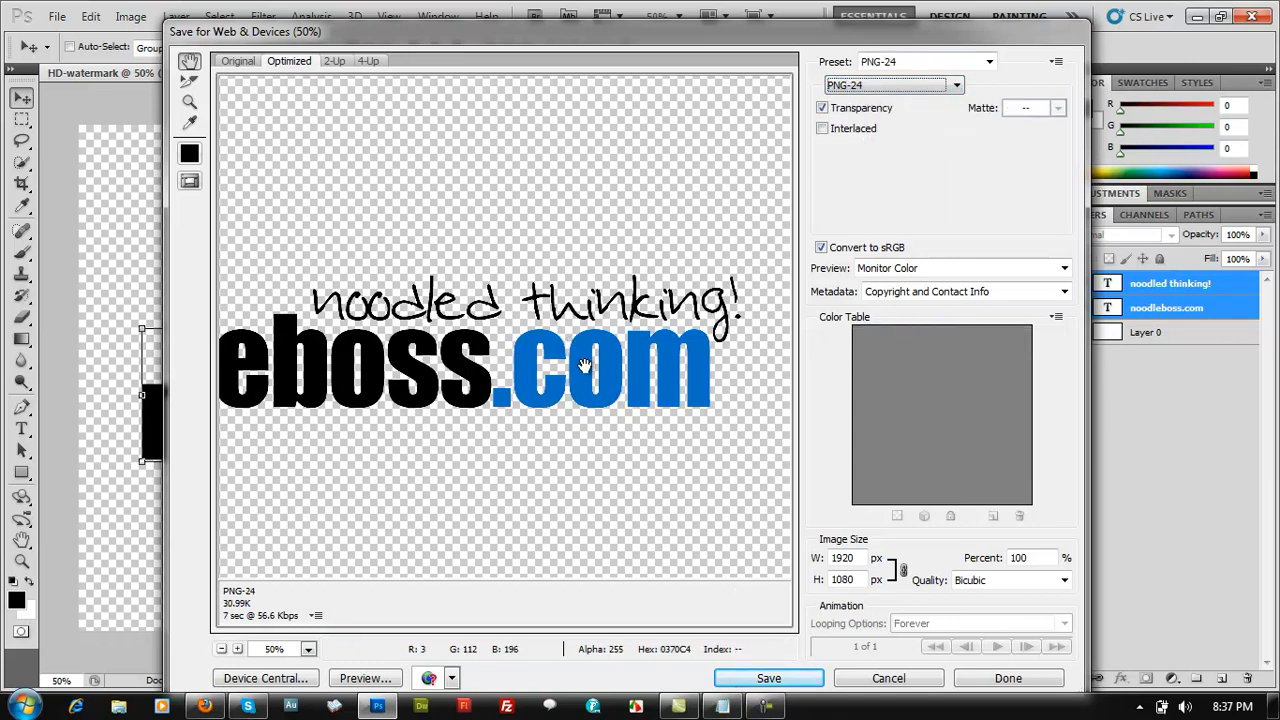
- Preview the PNG-24 export with Transparency turned off, then turn Transparency back on
left_click_drag(540, 356, 692, 356)
left_click(821, 108)
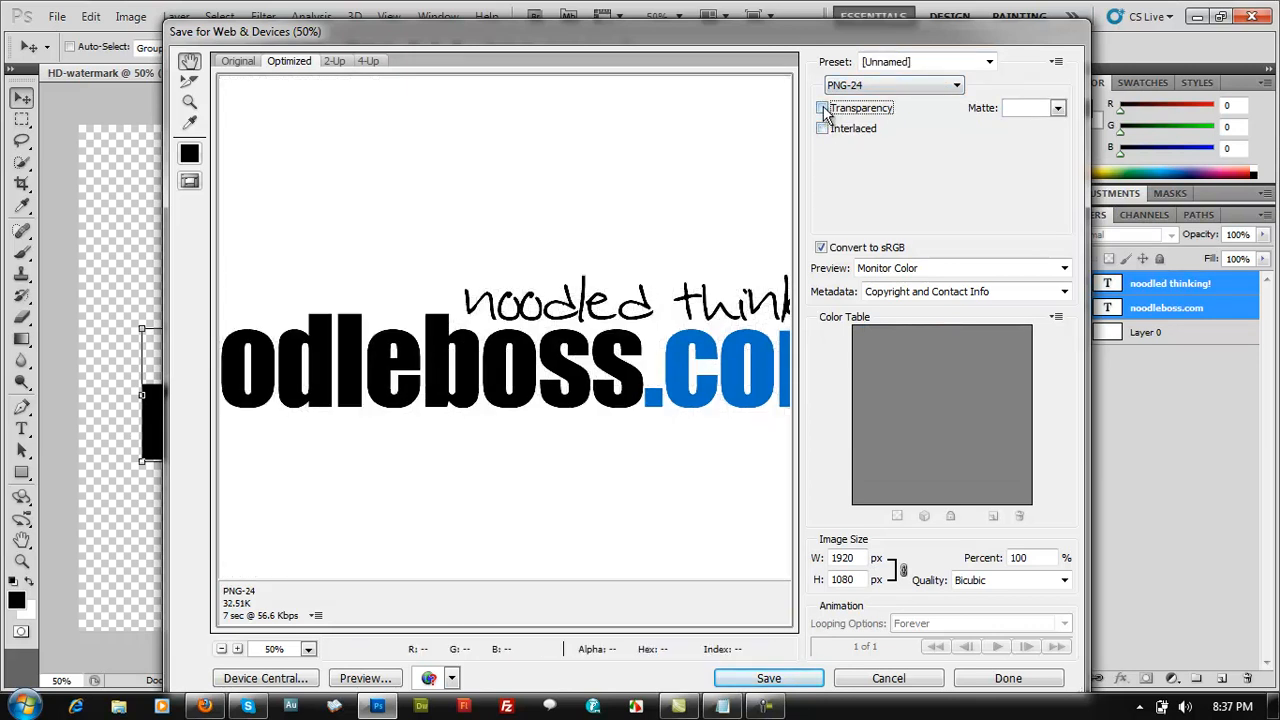
left_click_drag(669, 234, 517, 238)
left_click_drag(553, 300, 657, 258)
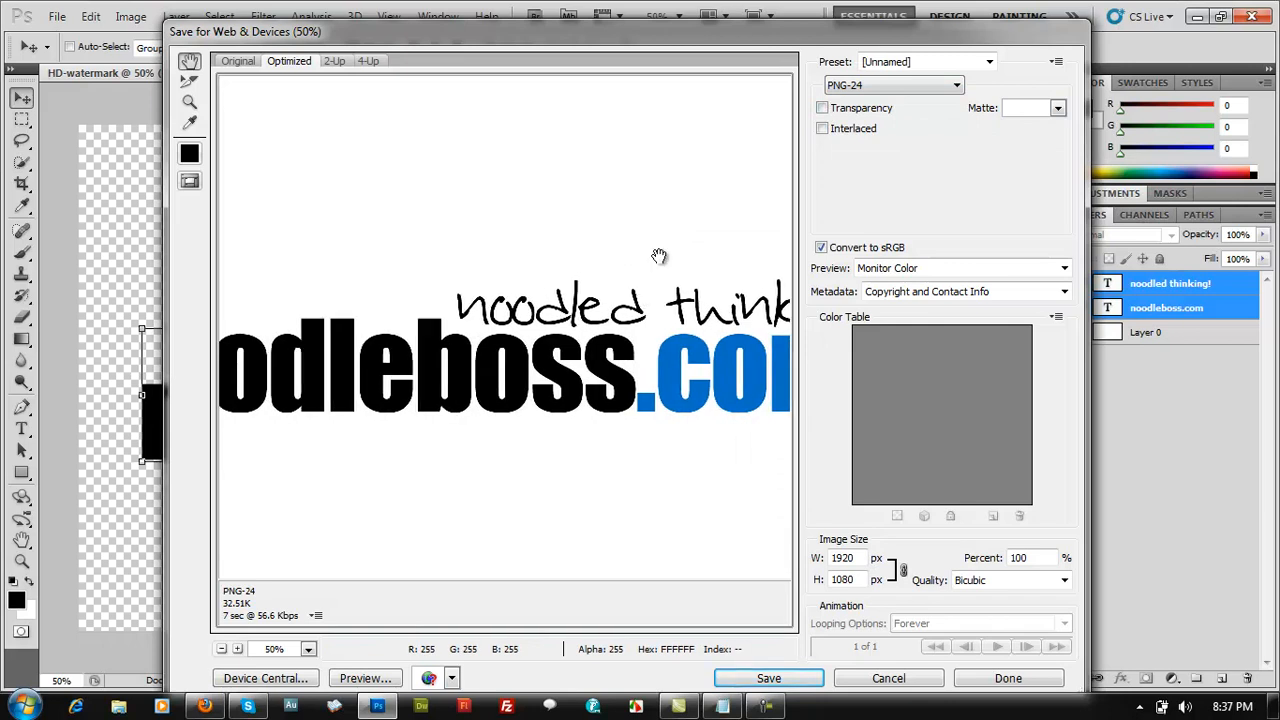
left_click(822, 108)
- Compare the export preview in JPEG format and return the format to PNG-24
left_click(860, 85)
left_click(870, 115)
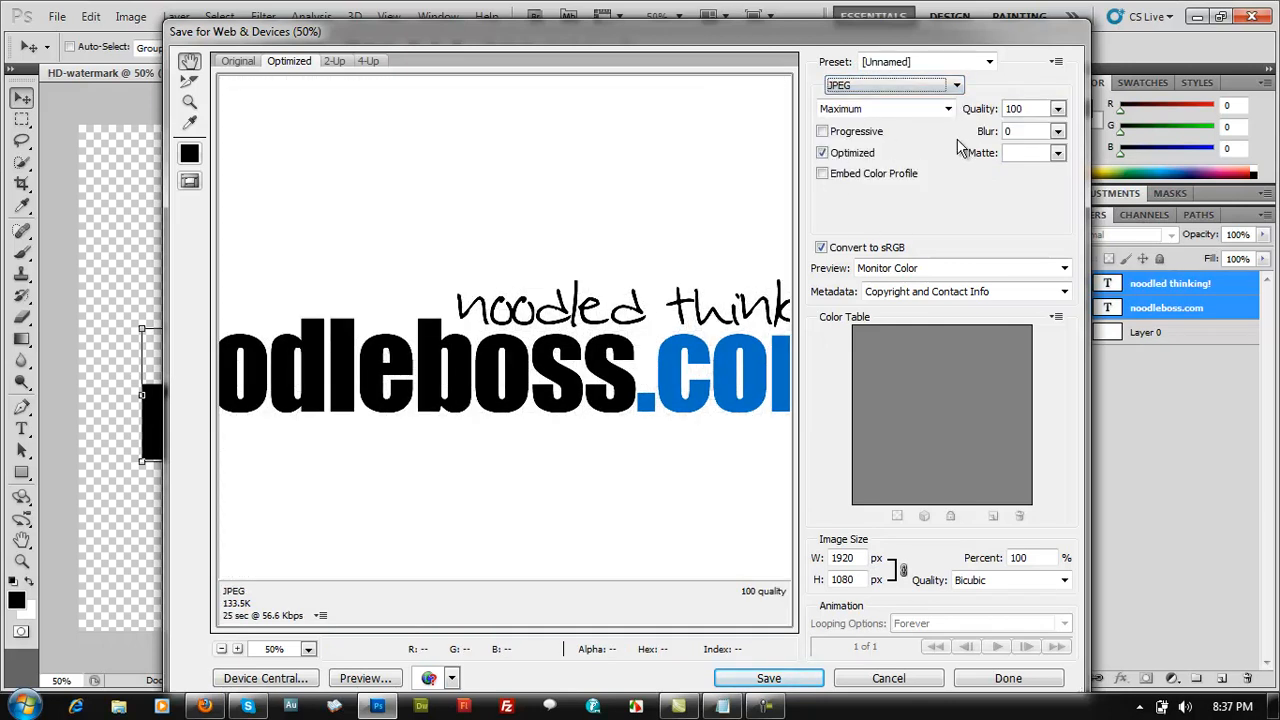
left_click(870, 86)
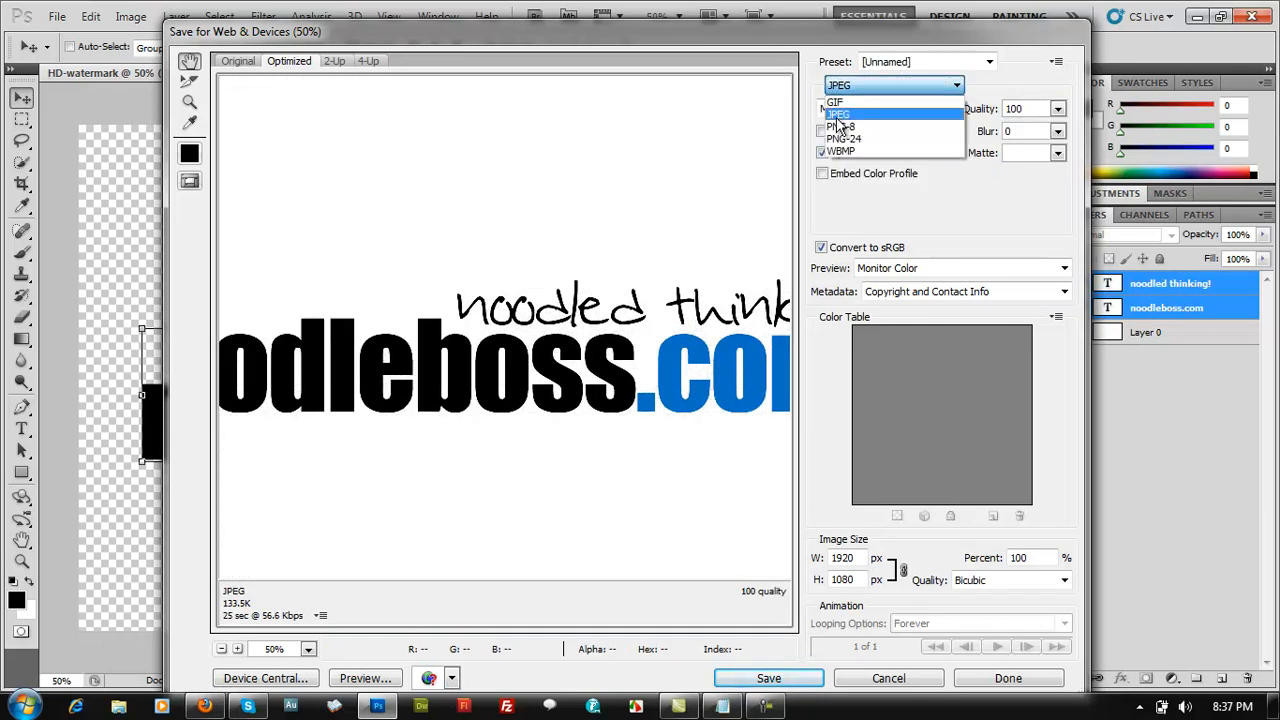
left_click(845, 139)
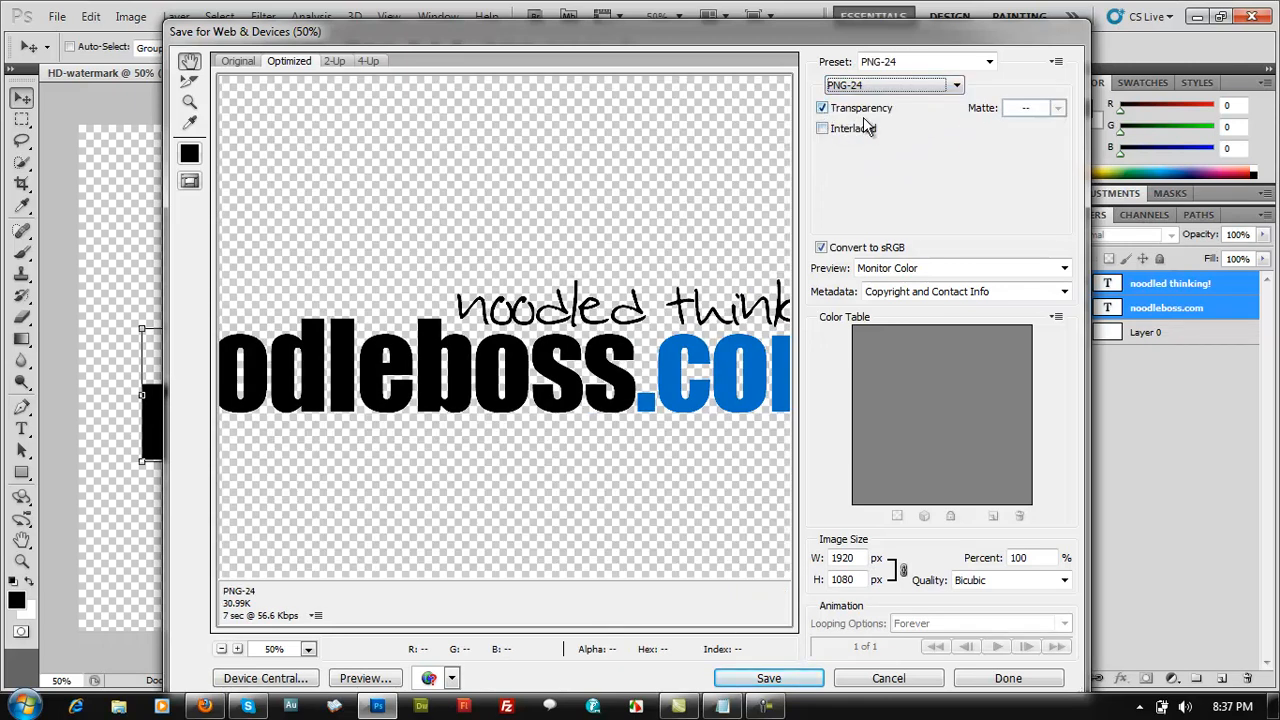
- Examine the whole watermark in the PNG-24 preview for its transparent background
left_click_drag(648, 405, 530, 325)
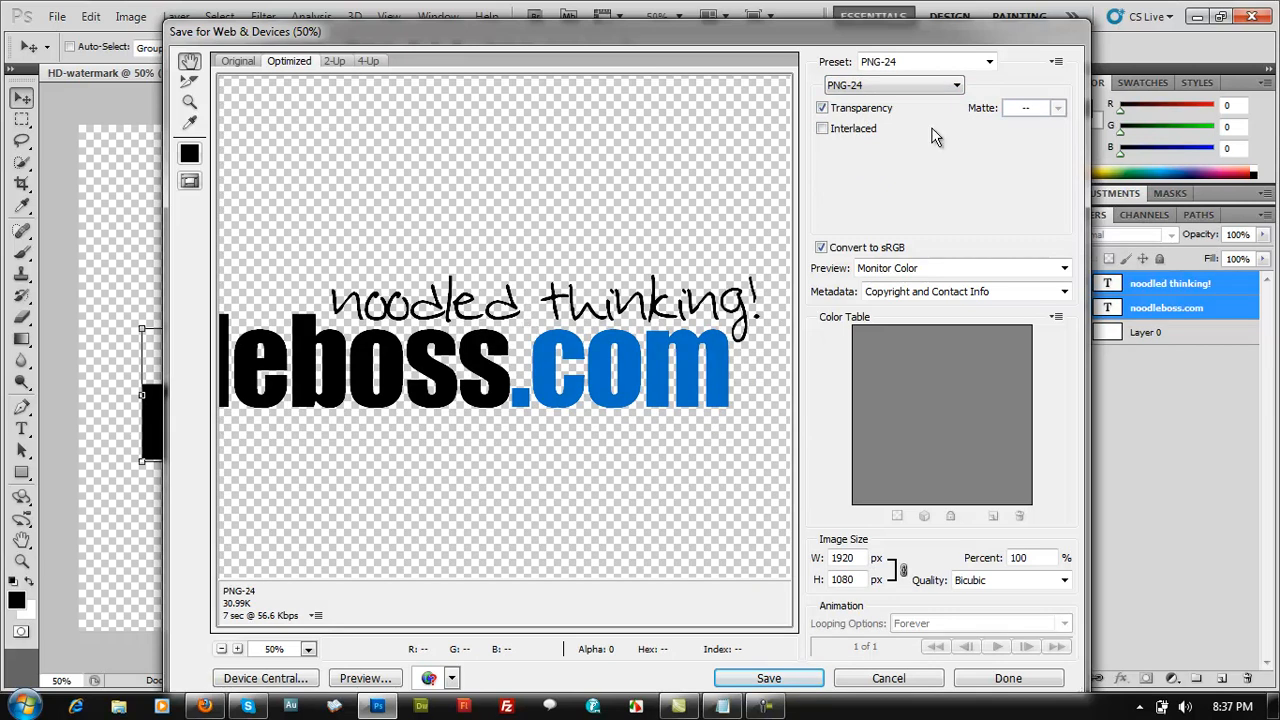
left_click_drag(591, 313, 555, 373)
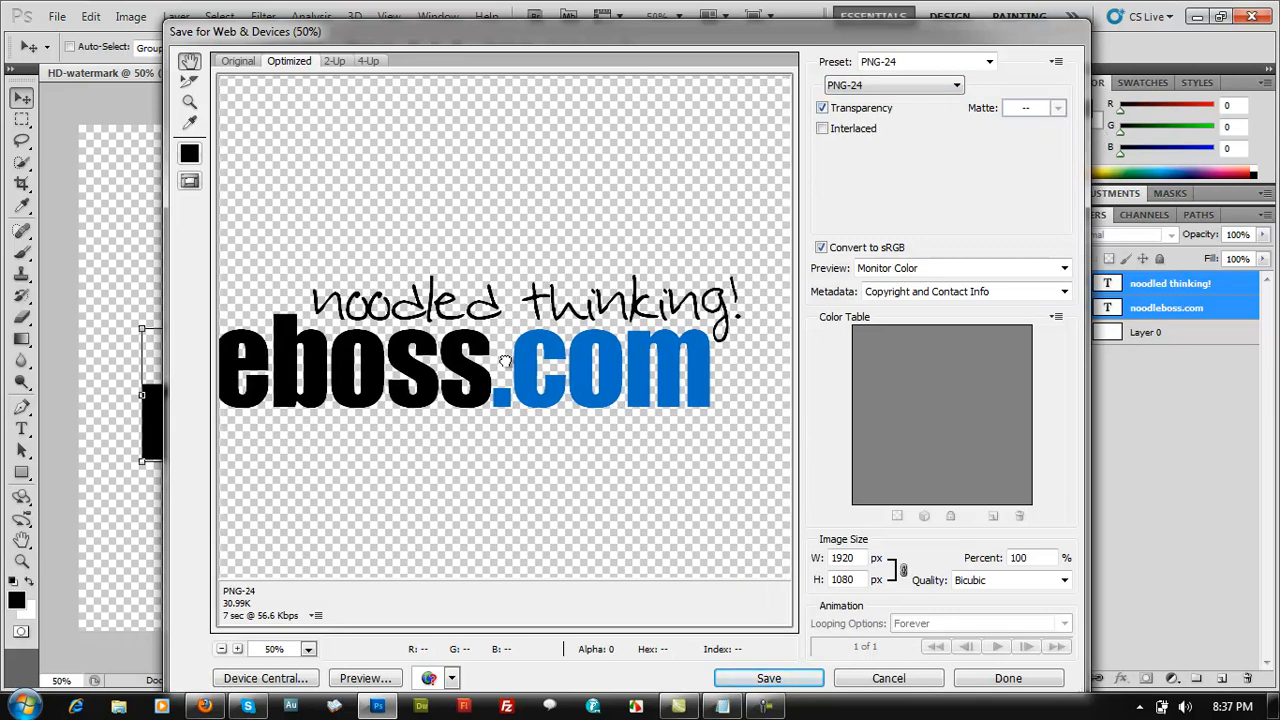
left_click_drag(476, 288, 657, 296)
left_click_drag(382, 300, 527, 296)
left_click_drag(586, 329, 507, 305)
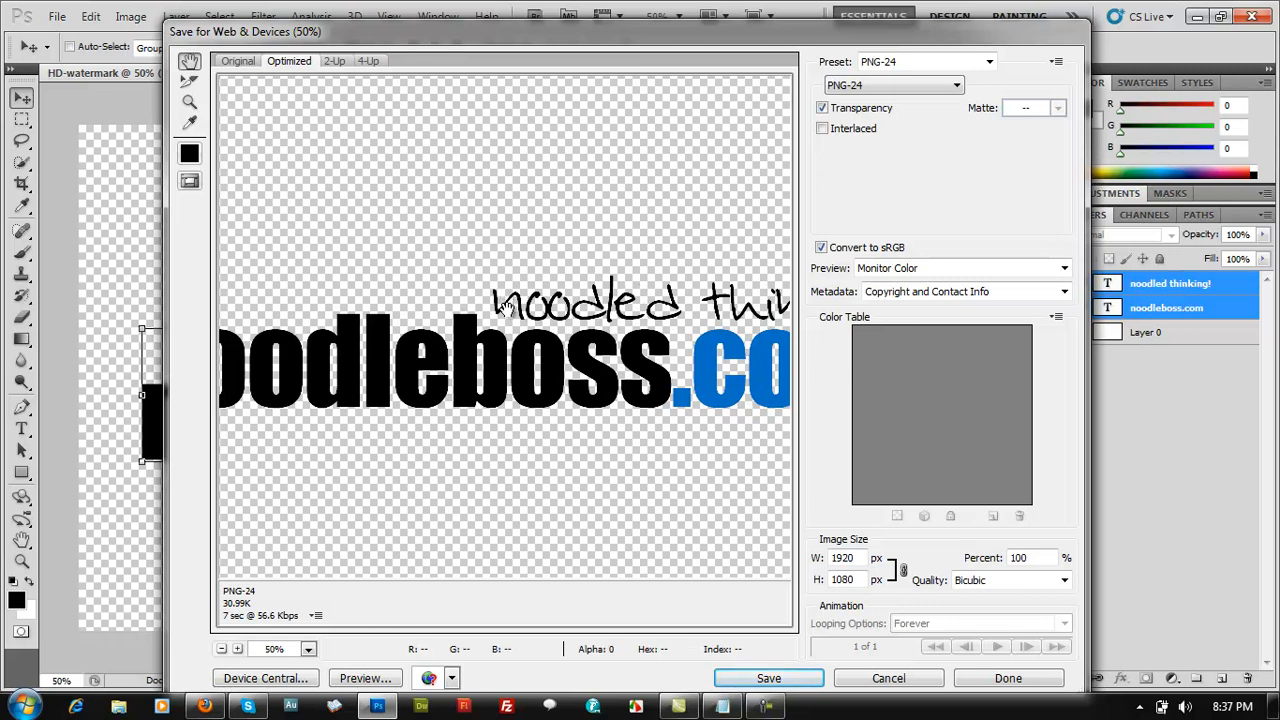
left_click_drag(482, 360, 574, 346)
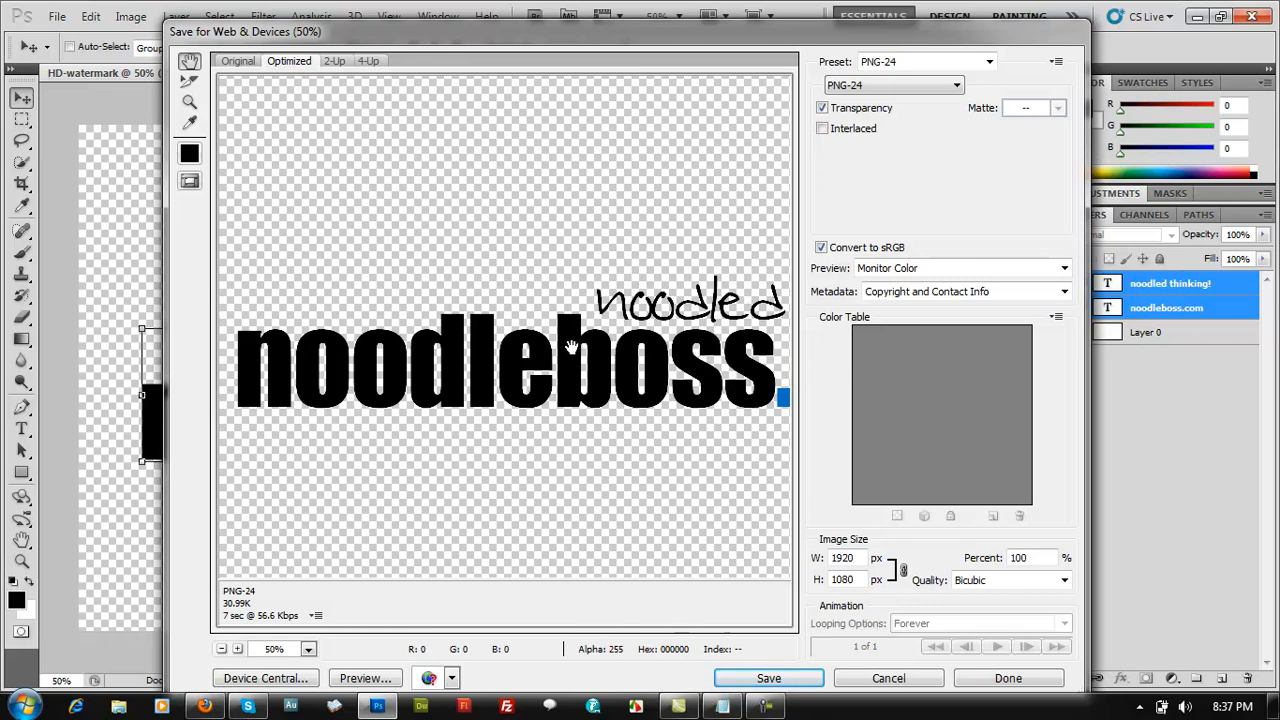
- Examine the watermark lettering from end to end in the export preview and check the PNG-24 file size and download time
left_click_drag(485, 43, 487, 26)
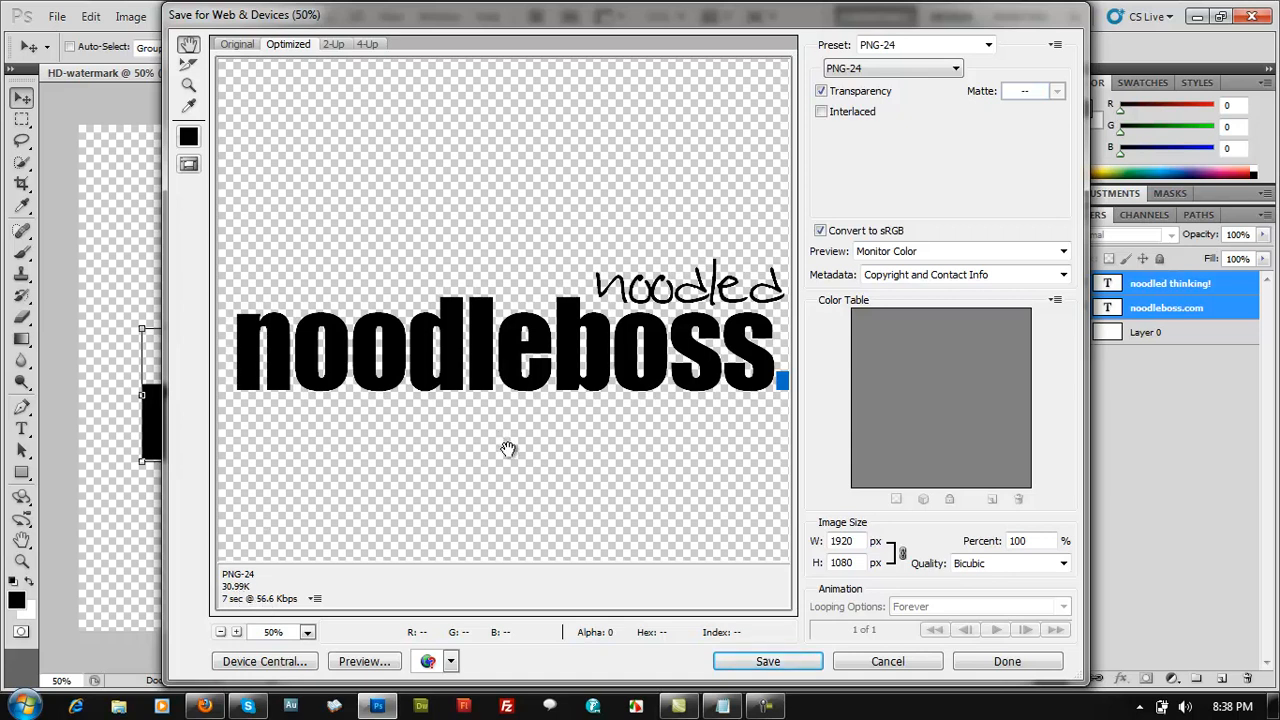
left_click_drag(518, 459, 625, 415)
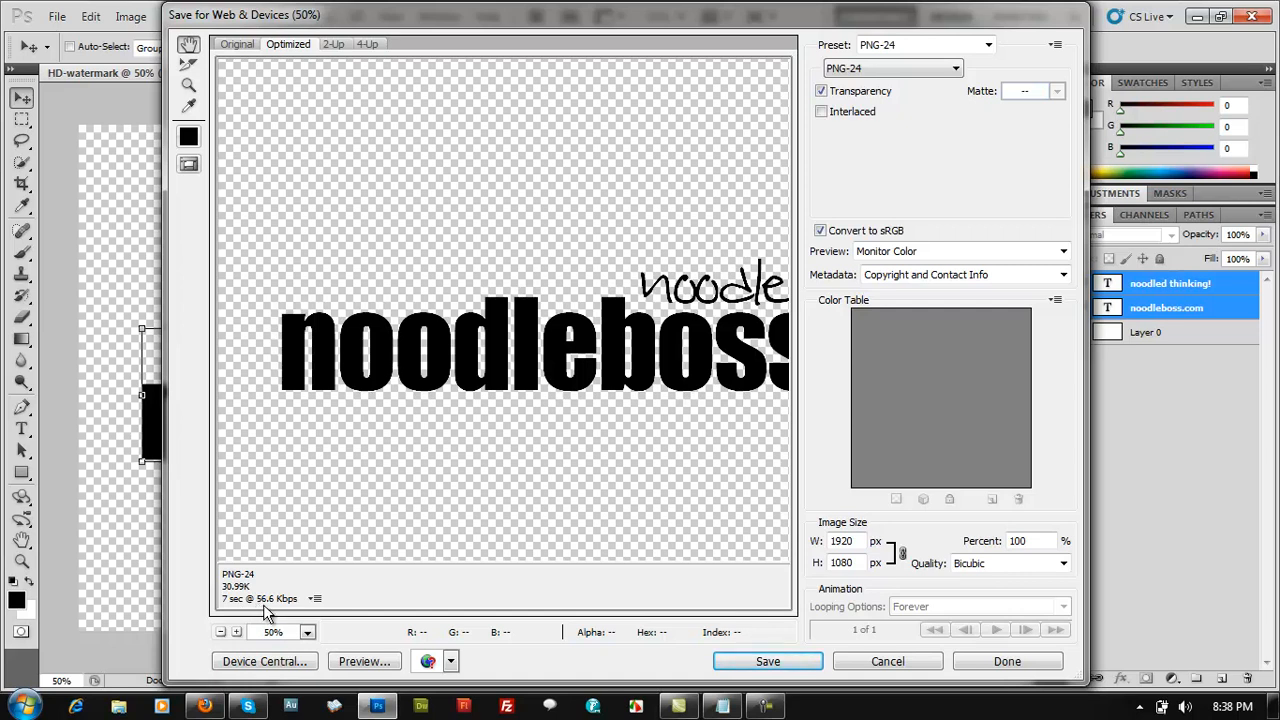
left_click_drag(622, 335, 574, 230)
left_click_drag(432, 330, 407, 382)
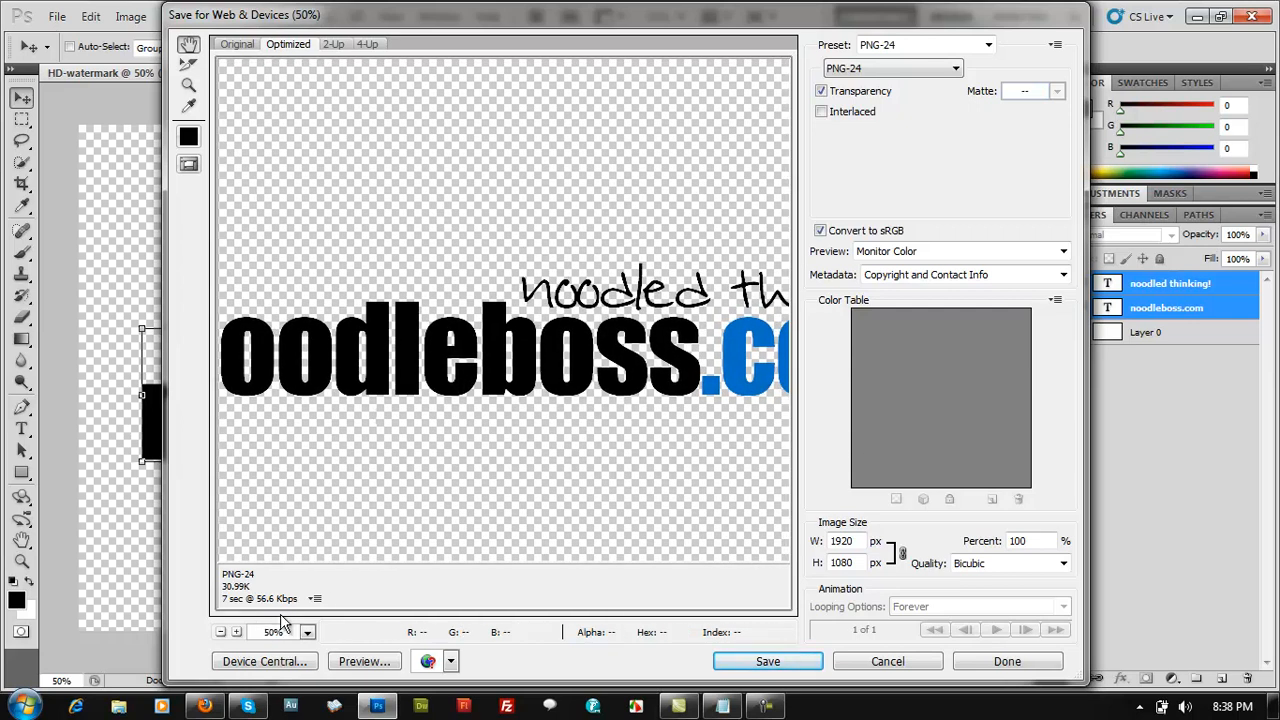
left_click_drag(503, 449, 340, 444)
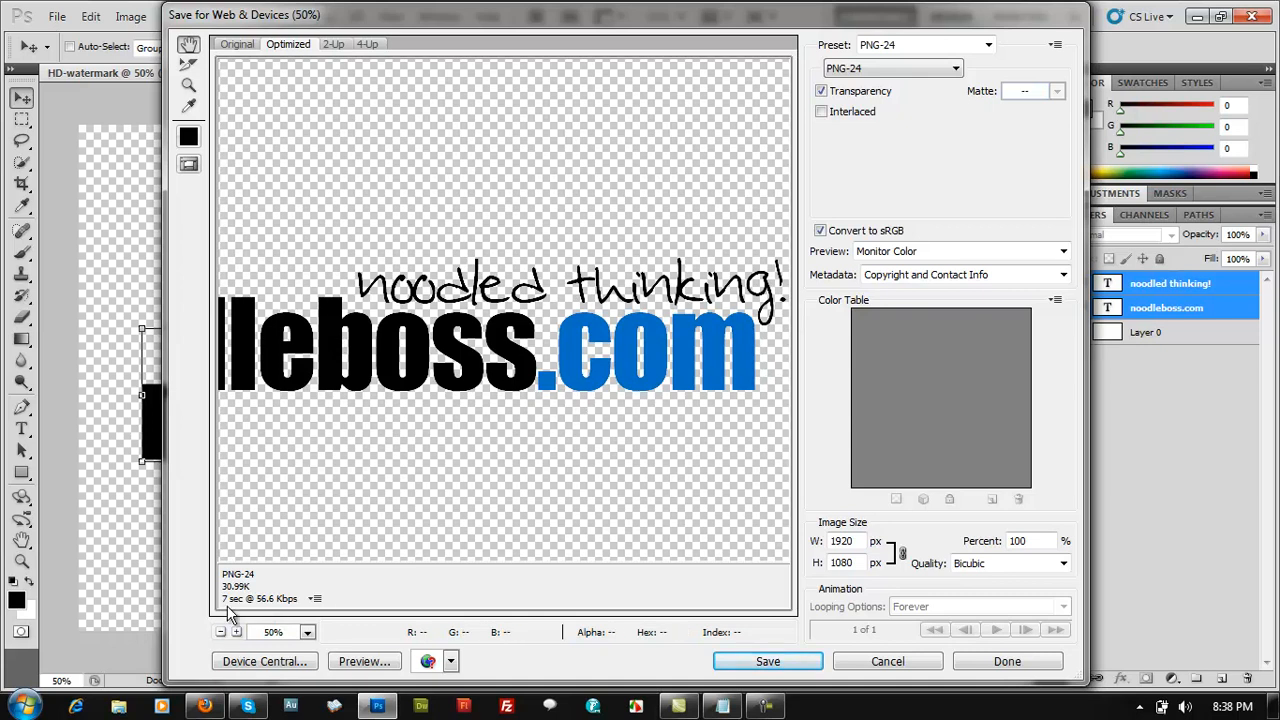
left_click_drag(536, 329, 626, 334)
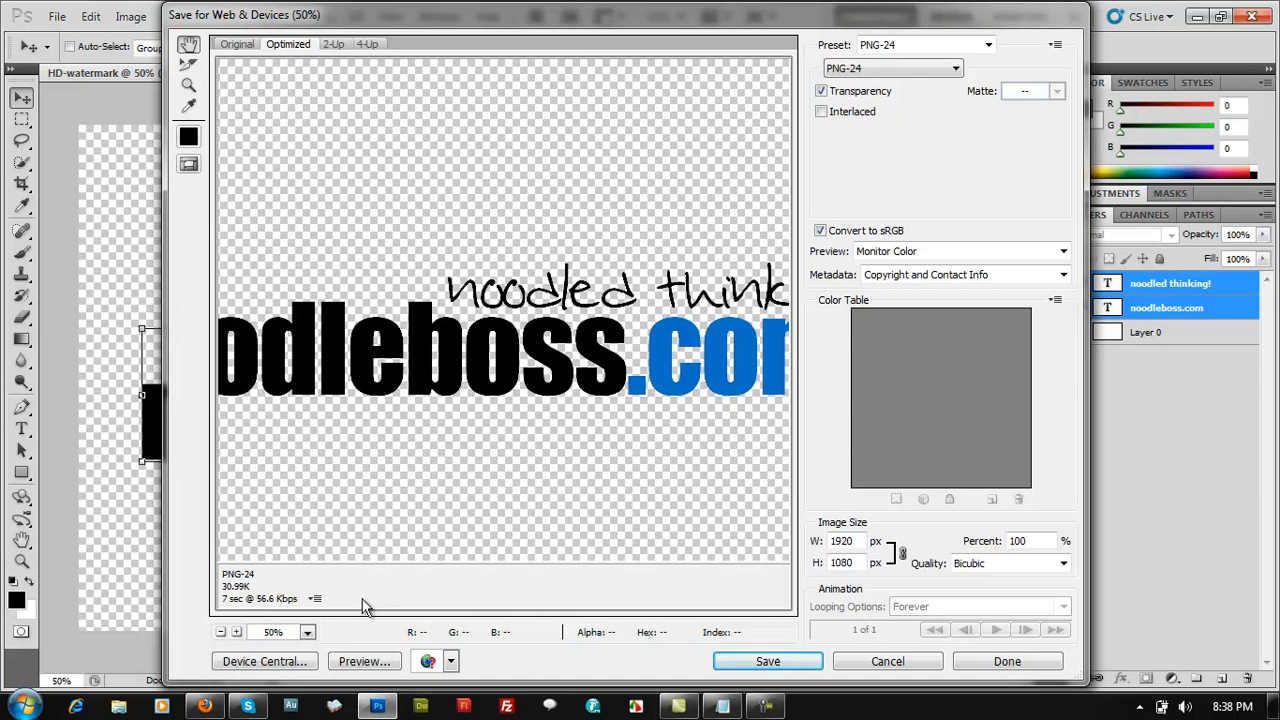
left_click_drag(492, 347, 594, 417)
left_click_drag(535, 327, 458, 256)
left_click_drag(598, 386, 498, 400)
left_click_drag(557, 21, 531, 20)
- Save the optimized image to the Desktop as HD-watermark.png with the Images Only format
left_click(748, 658)
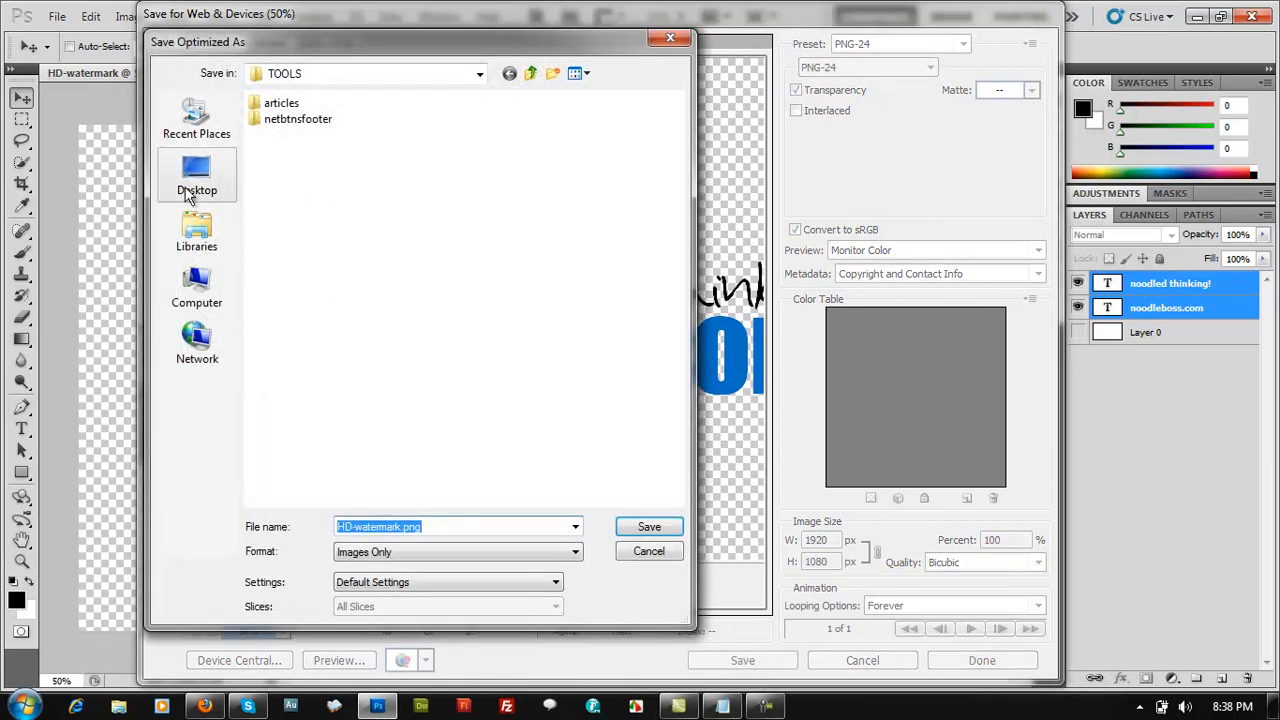
left_click(172, 178)
left_click(345, 526)
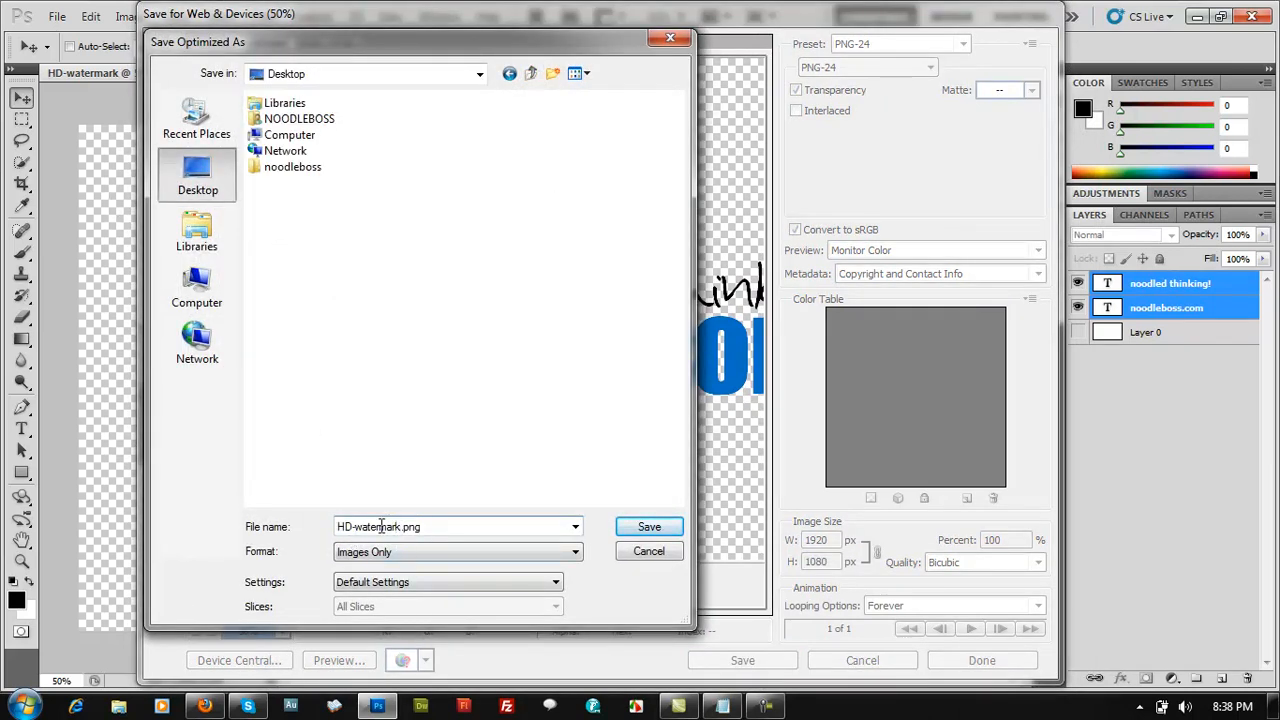
left_click(648, 530)
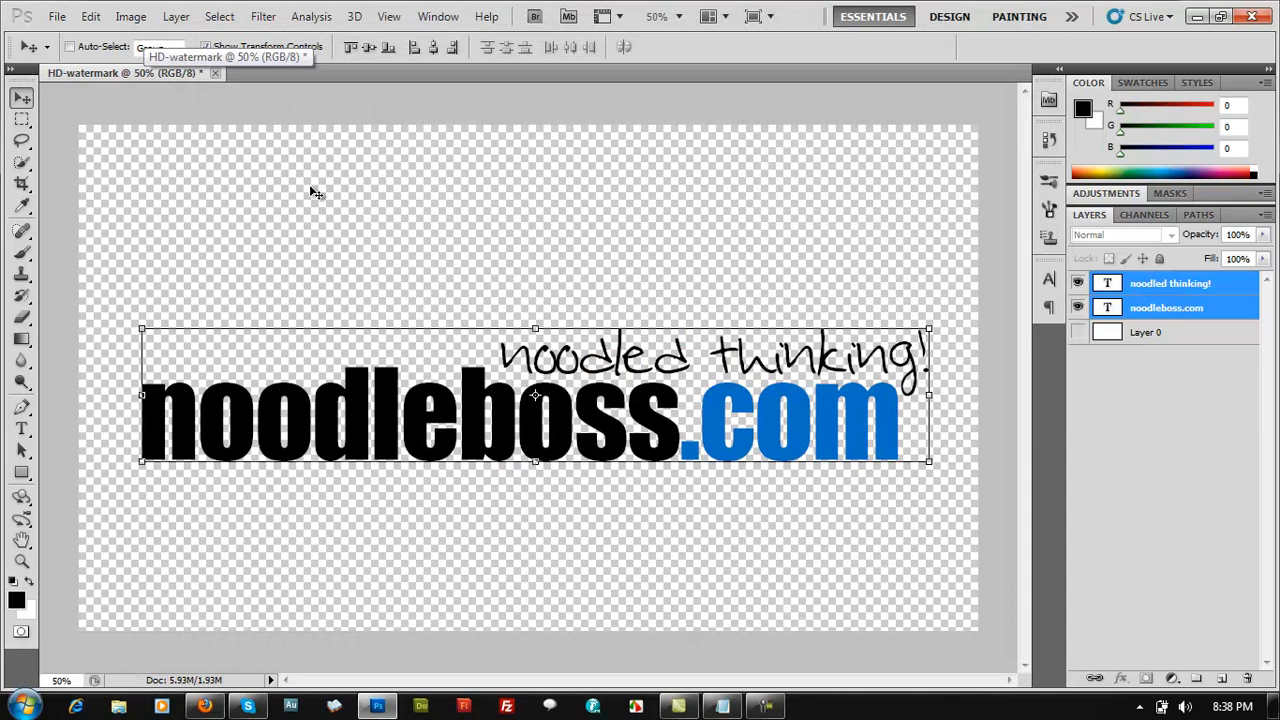
- Save the layered document to the Desktop as HD-watermark.psd in Photoshop format and accept the format options
key("ctrl+shift+s")
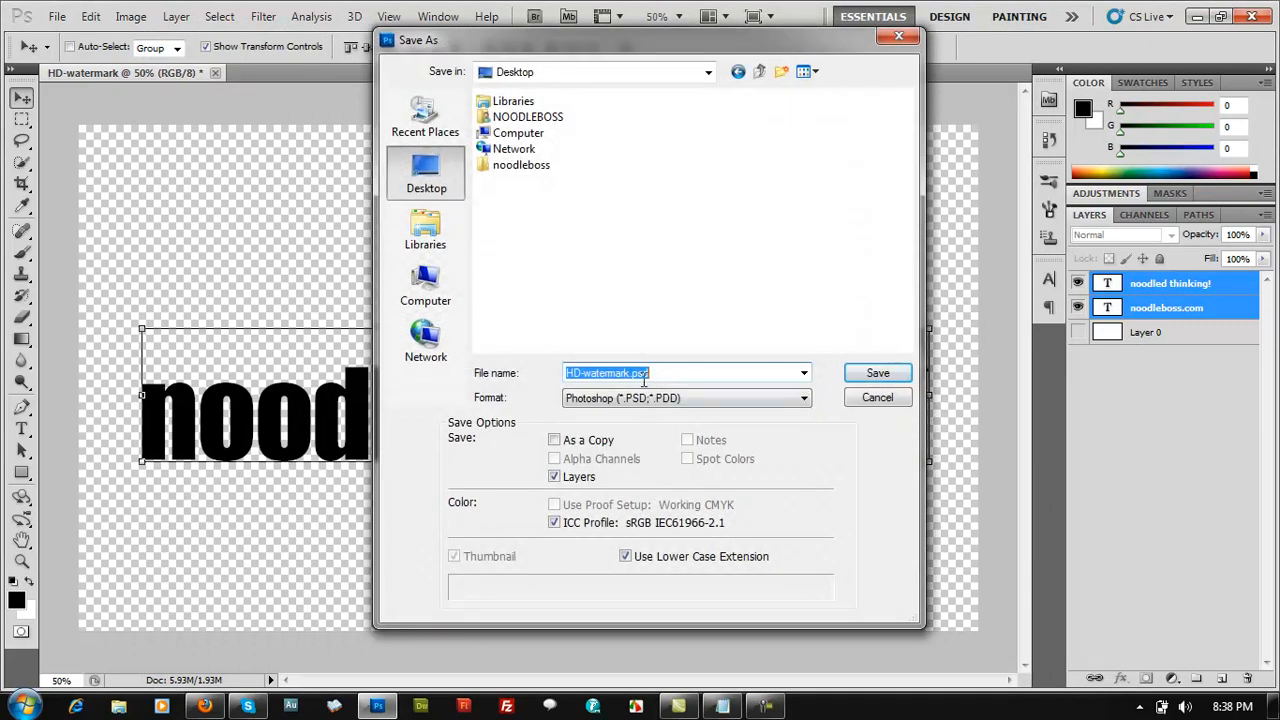
left_click(603, 378)
left_click(862, 374)
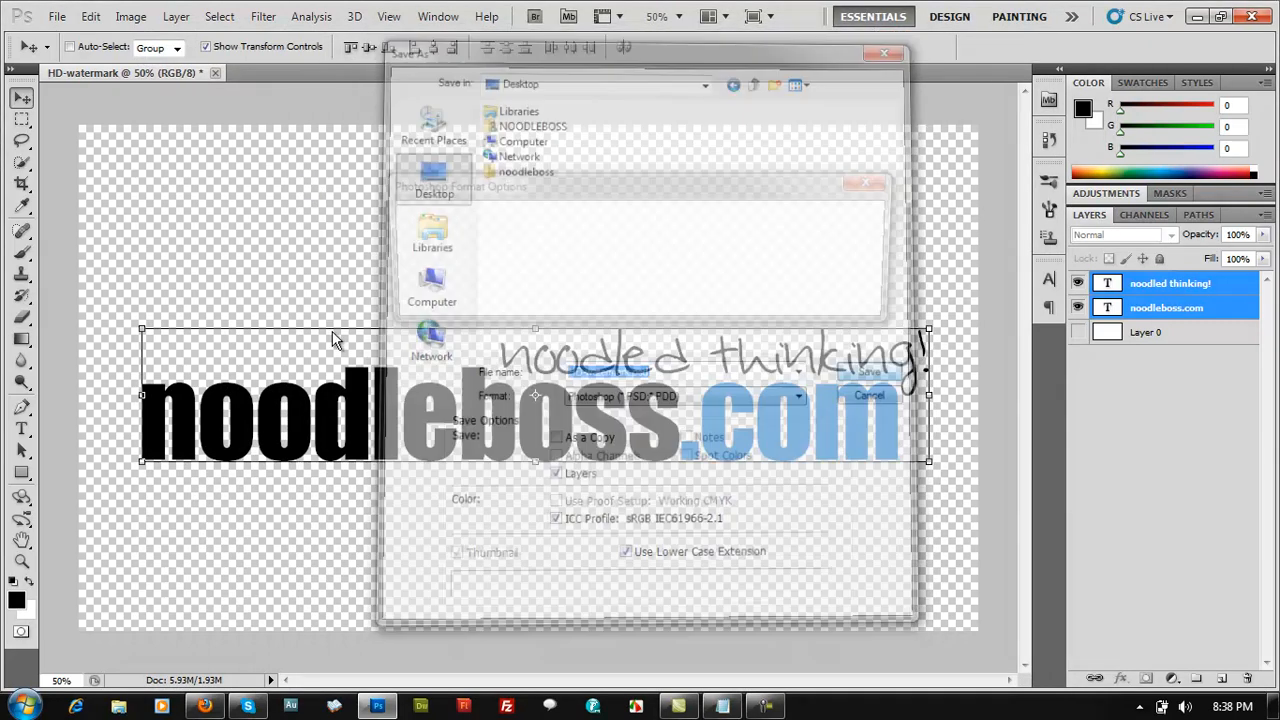
left_click(848, 219)
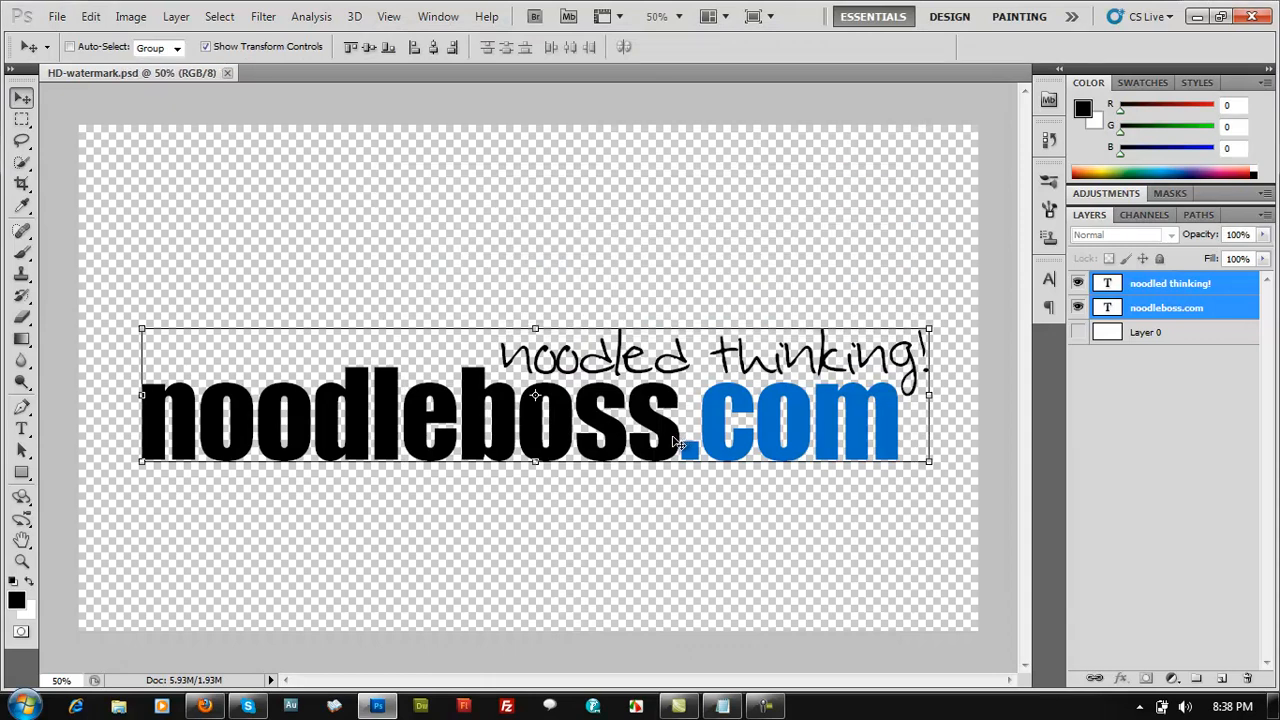
- Try the golden yellow colour d6b312 on the ".com" part of the noodleboss.com text
left_click(21, 430)
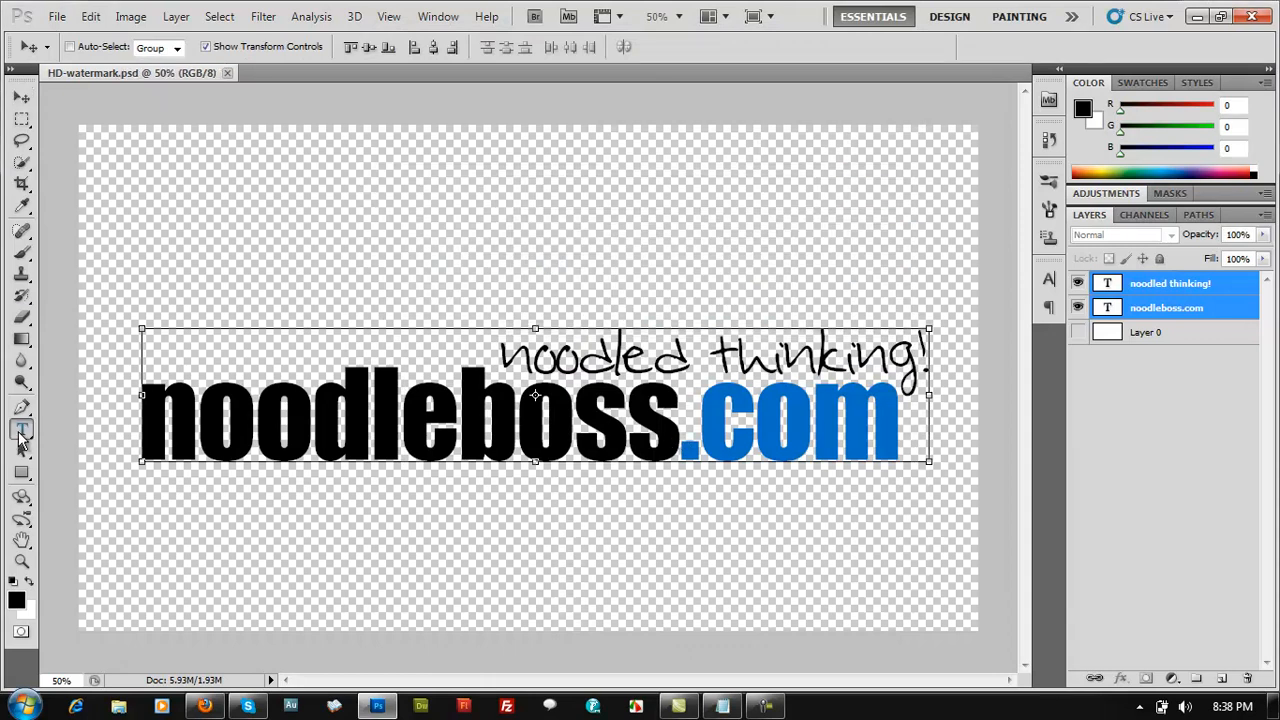
left_click(686, 432)
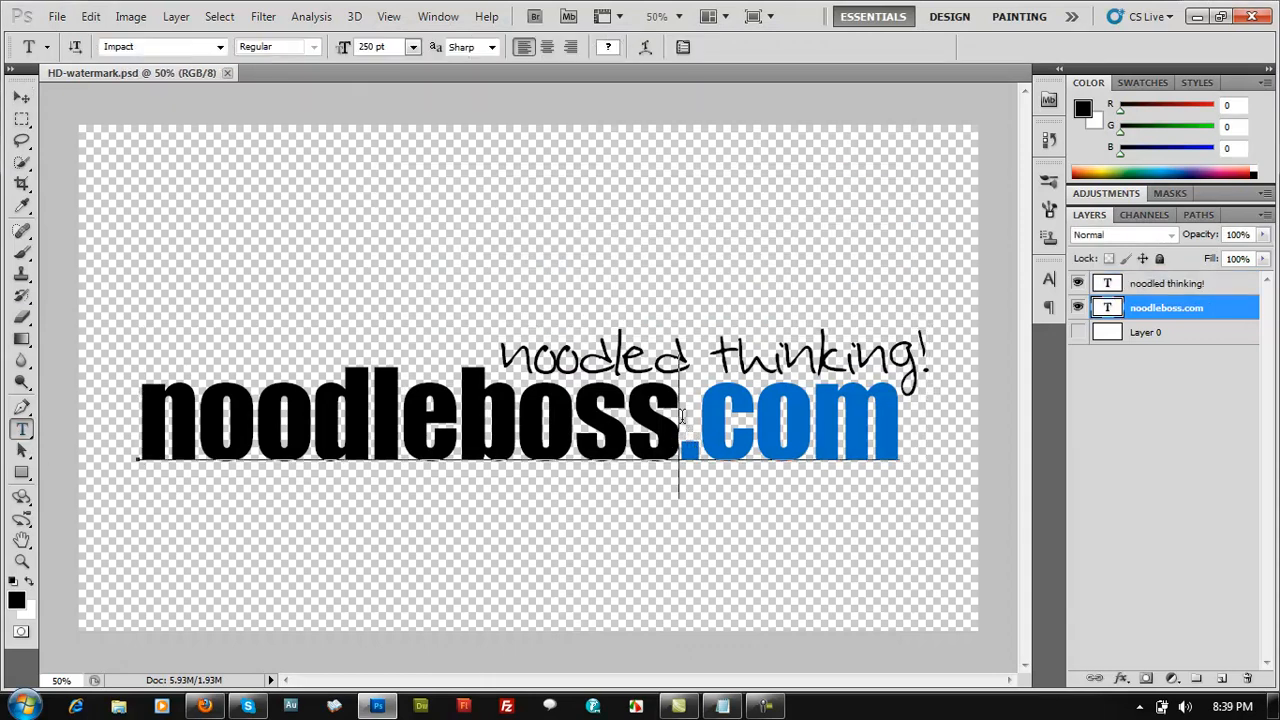
left_click_drag(680, 432, 927, 393)
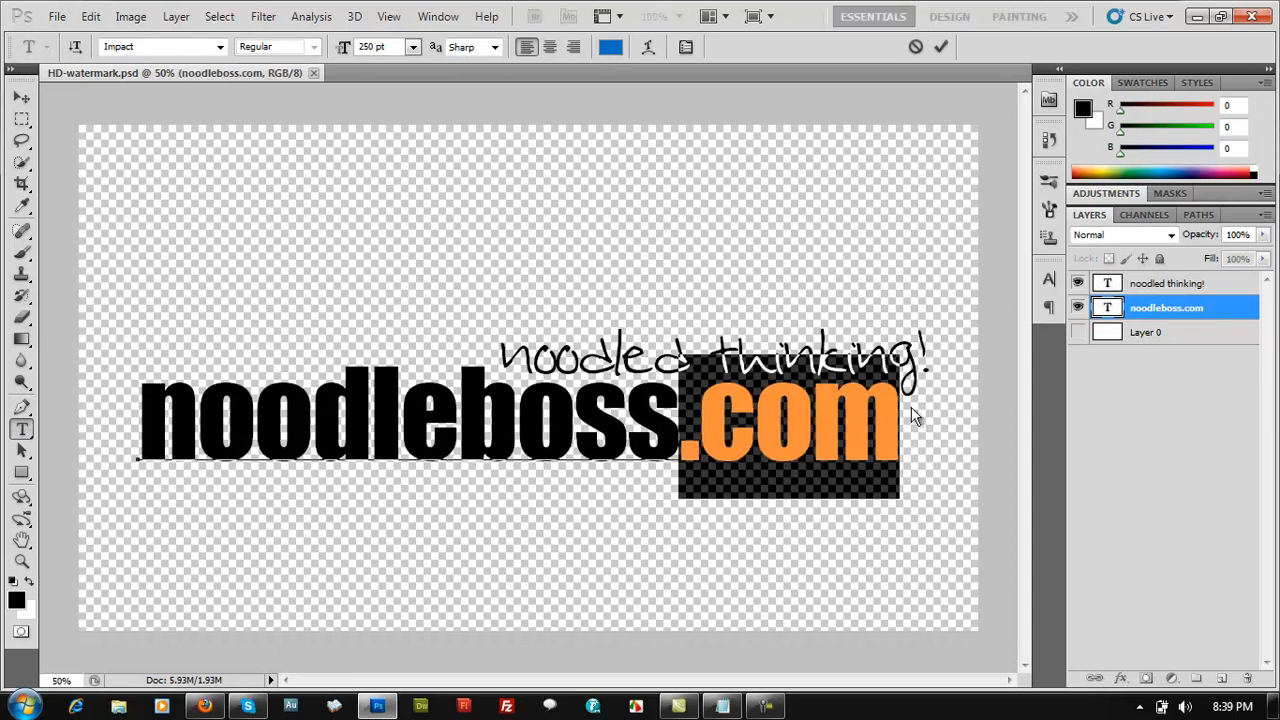
left_click(612, 48)
left_click(305, 488)
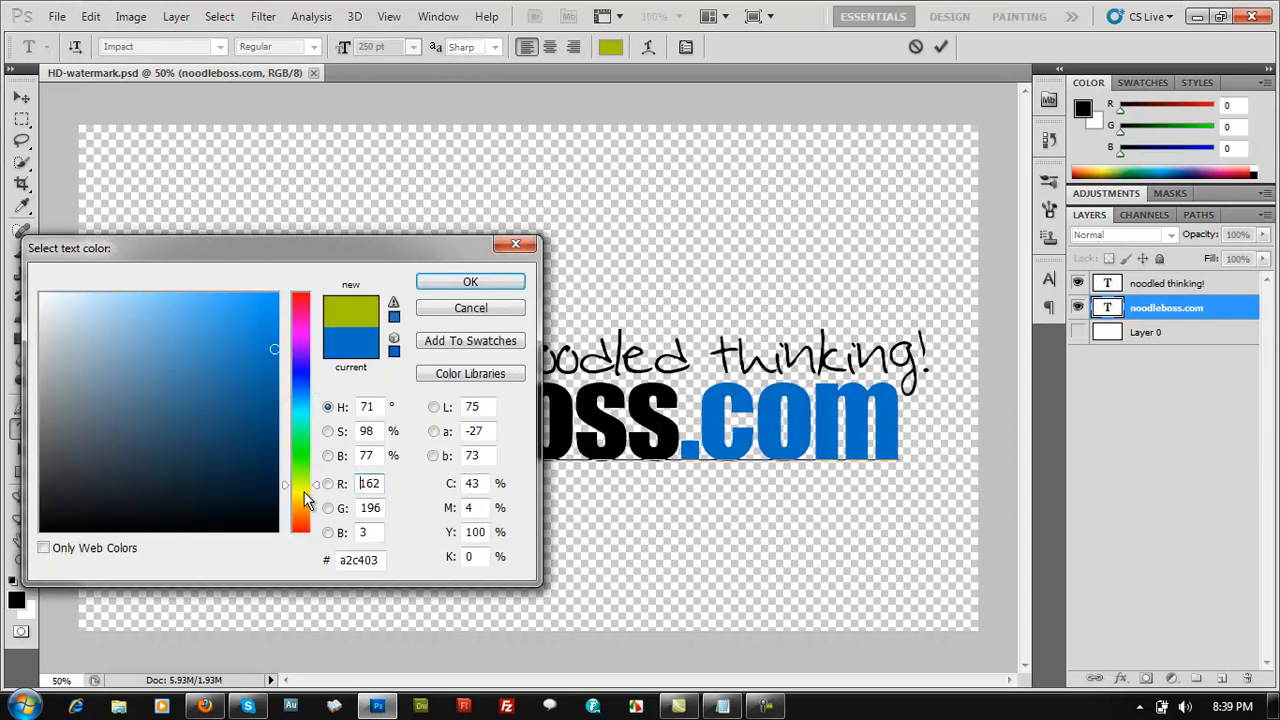
left_click_drag(305, 489, 305, 499)
left_click_drag(261, 343, 259, 331)
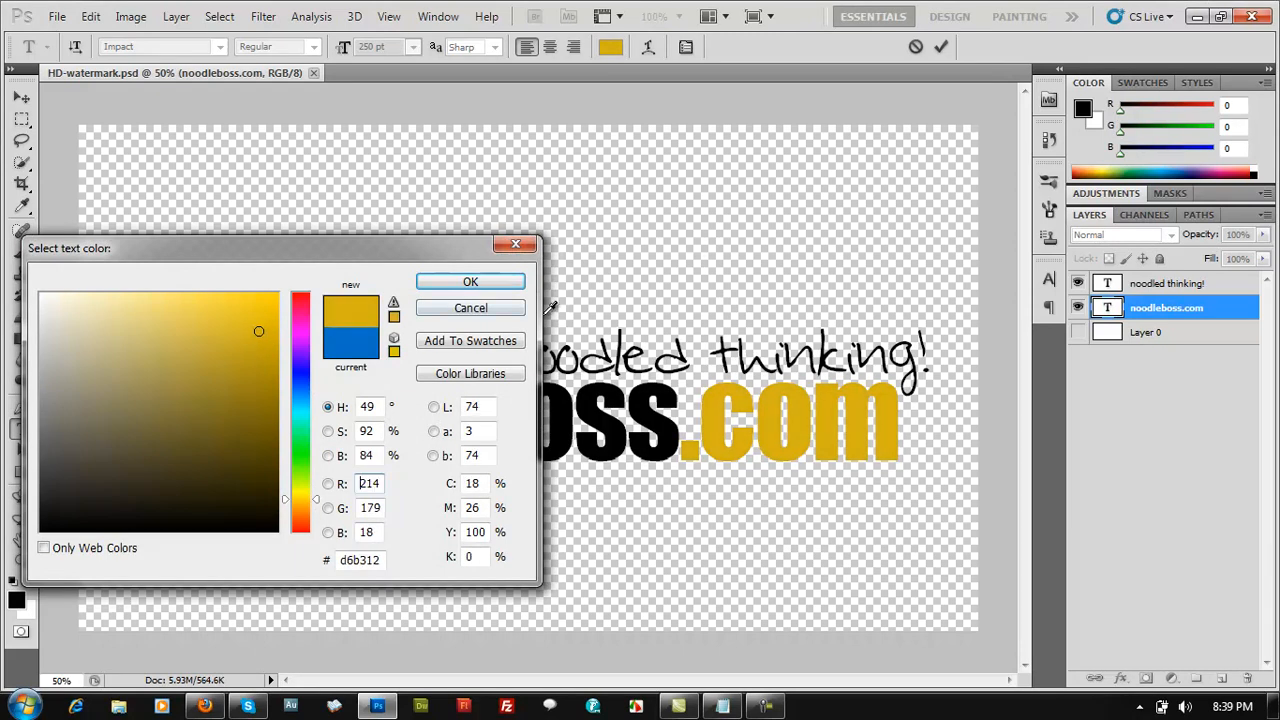
left_click(501, 309)
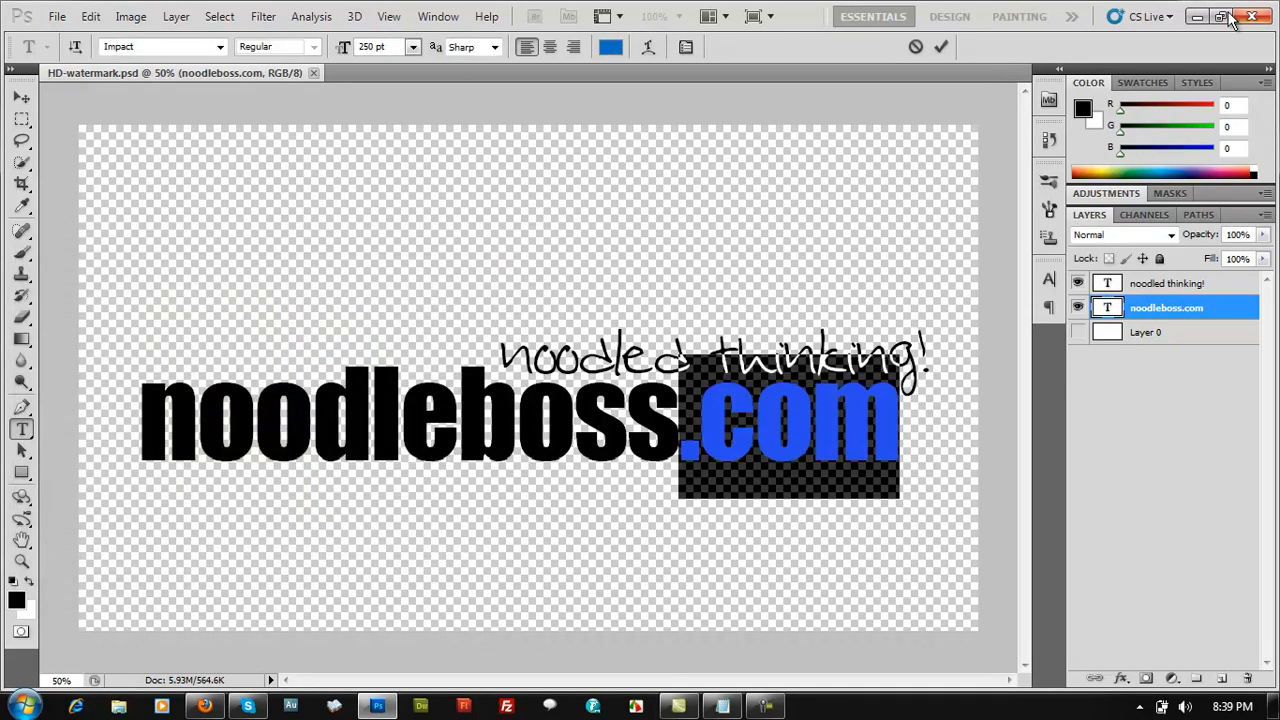
- Switch to the desktop and view the exported HD-watermark.png enlarged in Windows Photo Viewer
left_click(1196, 16)
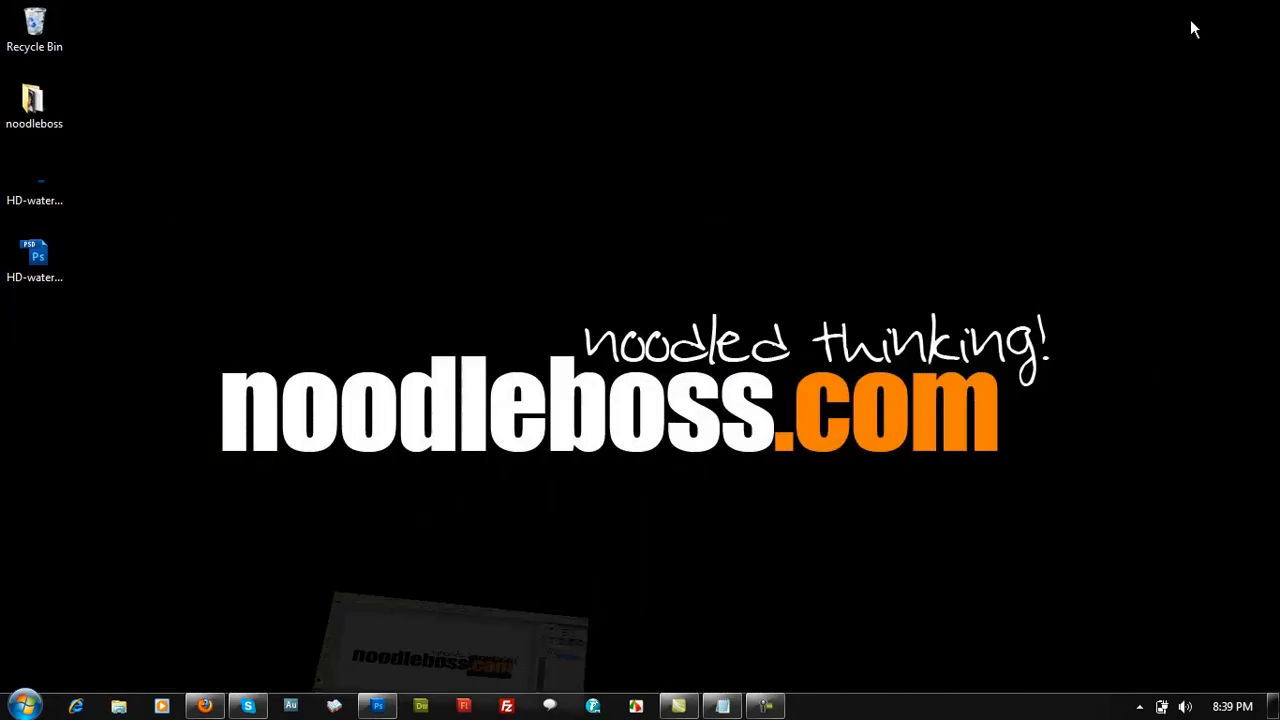
double_click(36, 187)
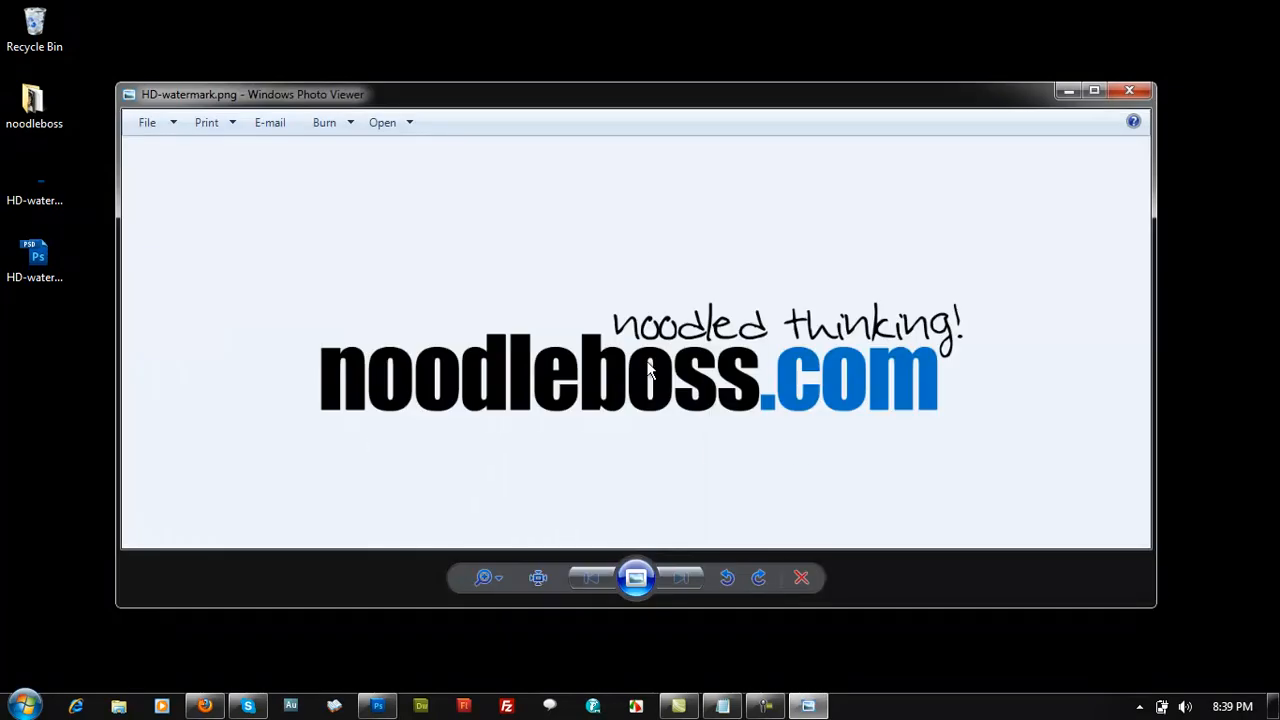
left_click(1094, 91)
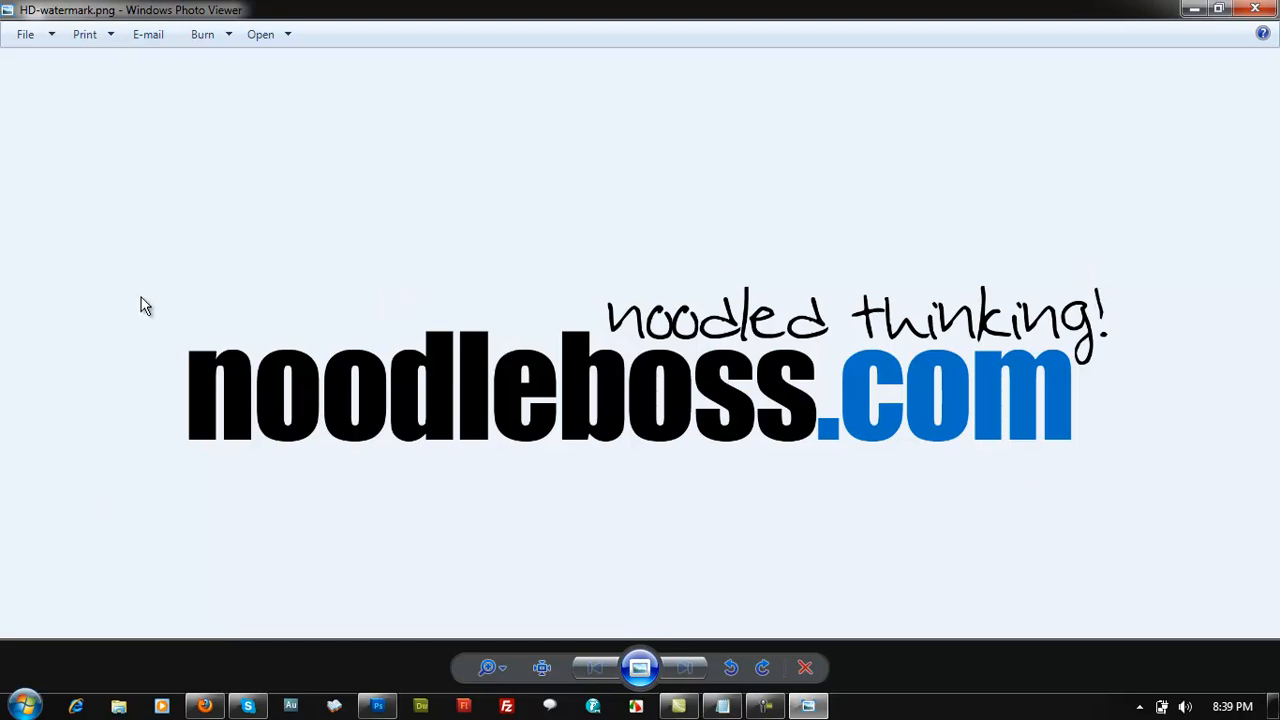
left_click(1255, 9)
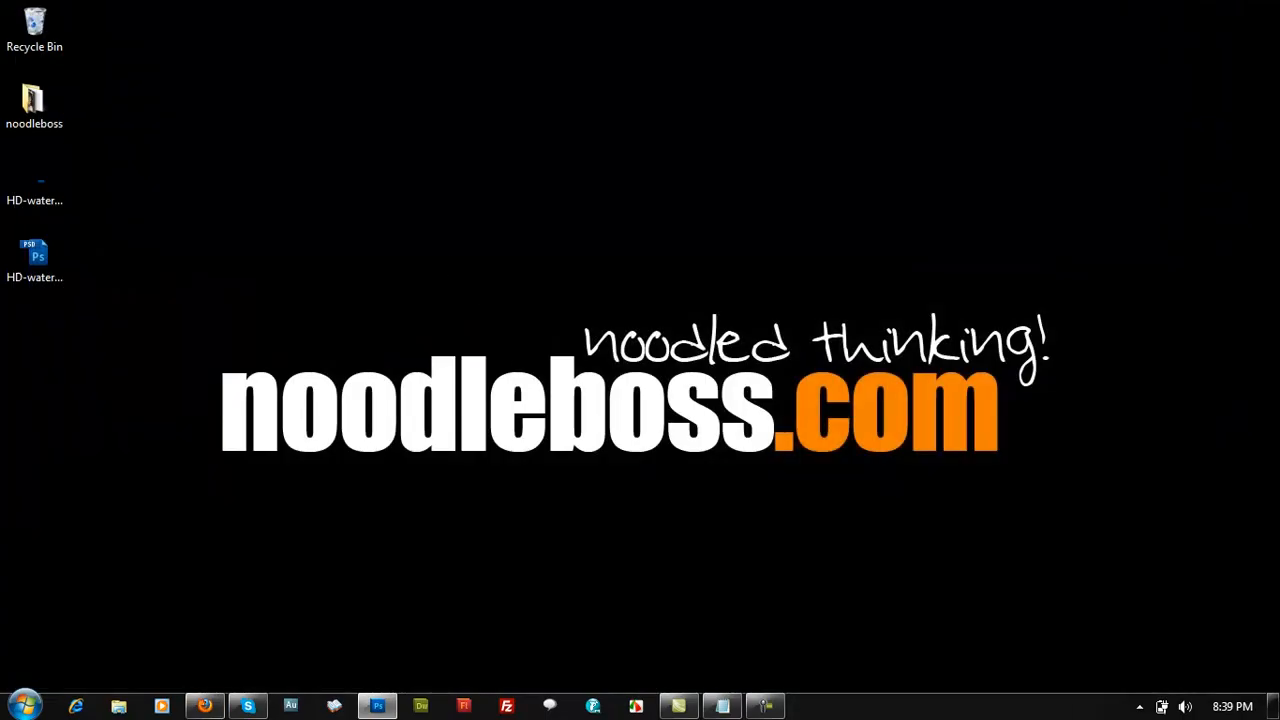
- Switch to Firefox and browse the noodleboss.com home page to open its "canon 60d photography" tag
left_click(204, 708)
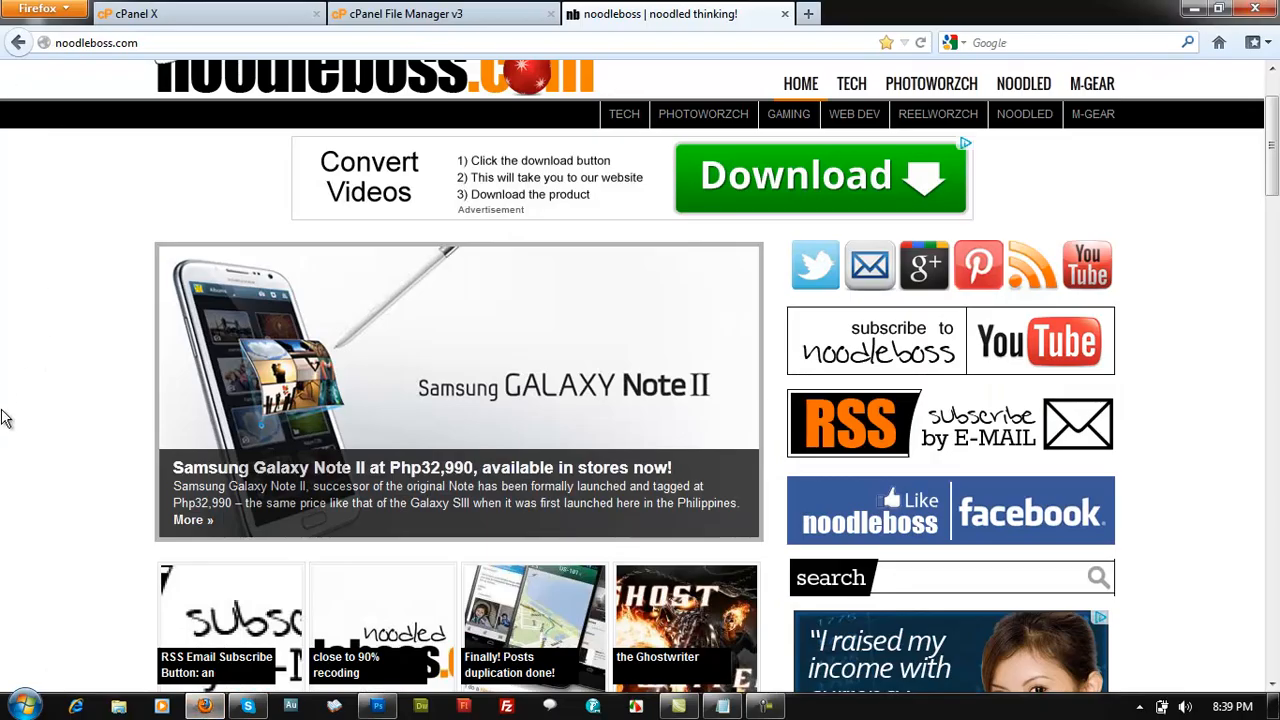
scroll(6, 420, "down", 10)
scroll(6, 427, "down", 8)
scroll(6, 428, "up", 6)
scroll(6, 429, "down", 6)
scroll(6, 429, "up", 10)
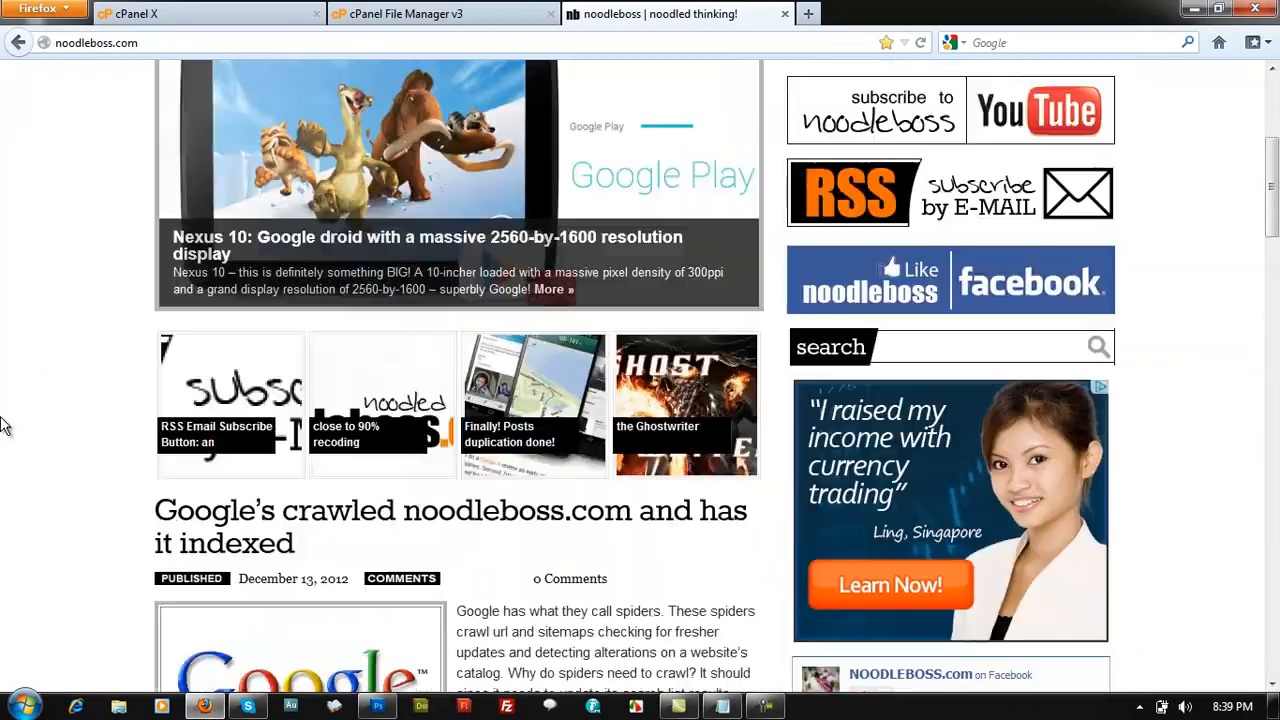
scroll(6, 425, "down", 3)
scroll(6, 427, "down", 10)
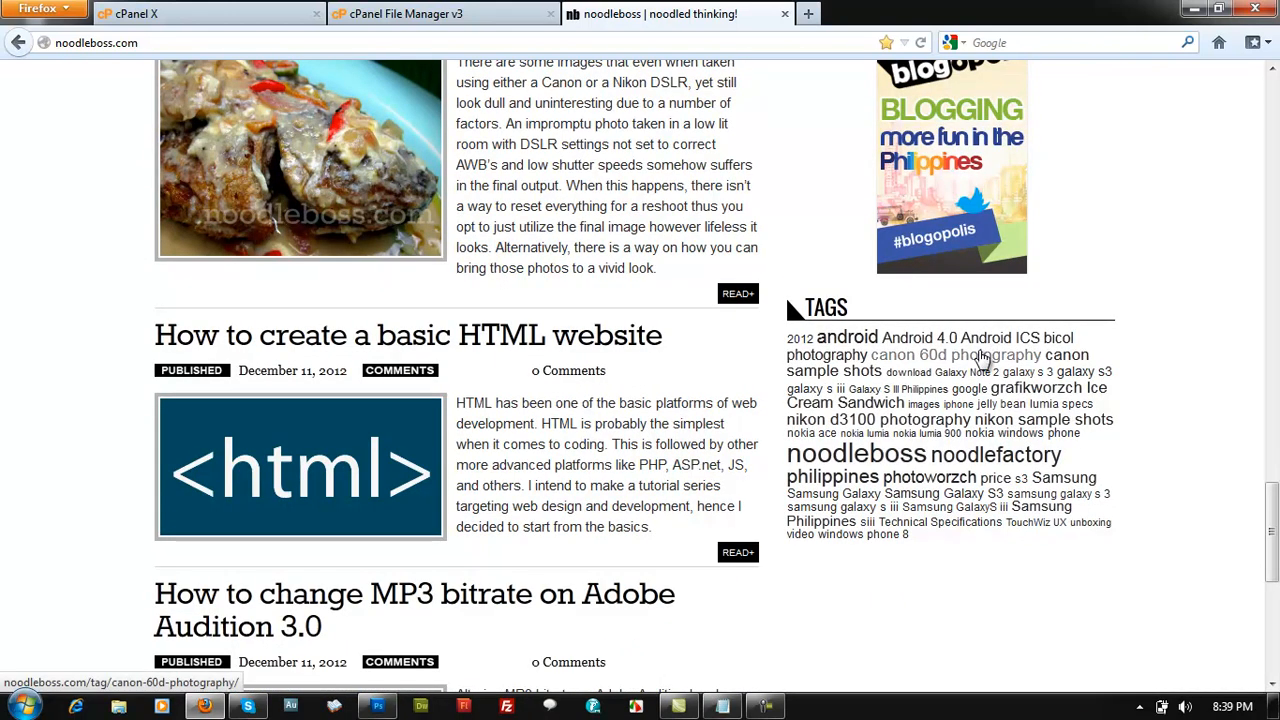
left_click(975, 357)
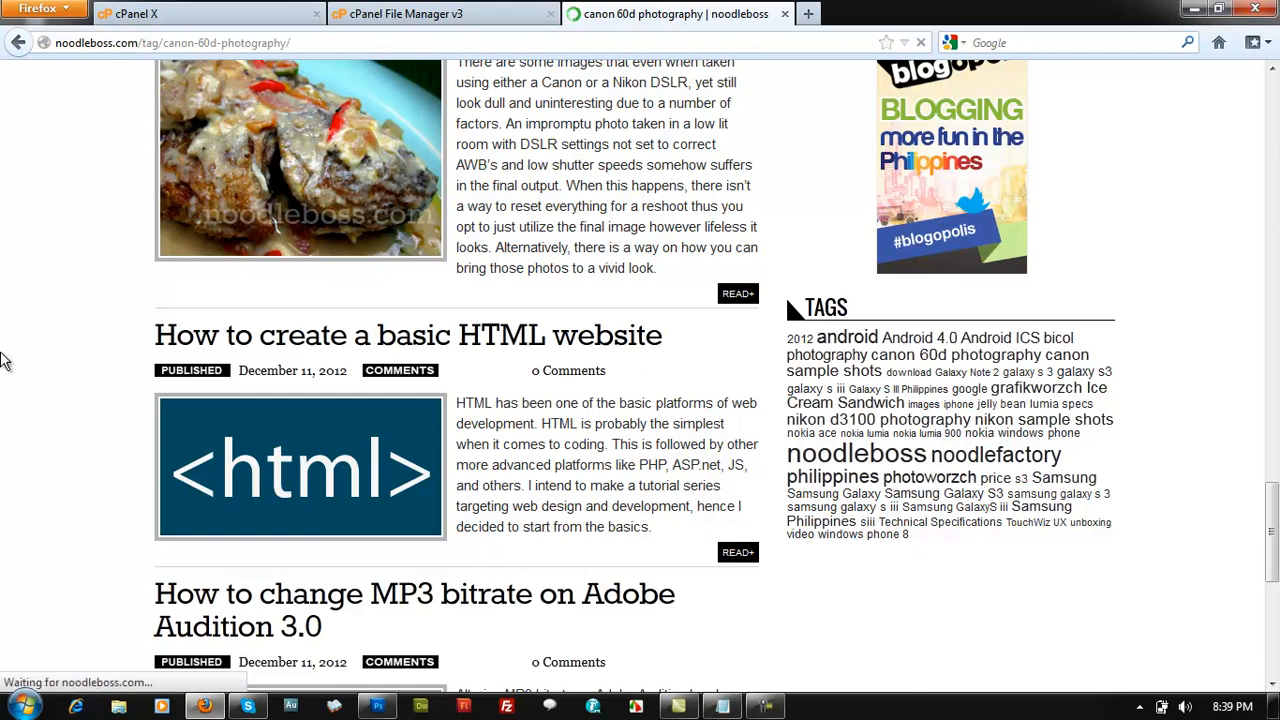
- Look through the tagged photo posts and open the Lucky Me Pancit Canton post at its photo
scroll(5, 375, "down", 10)
scroll(5, 378, "down", 6)
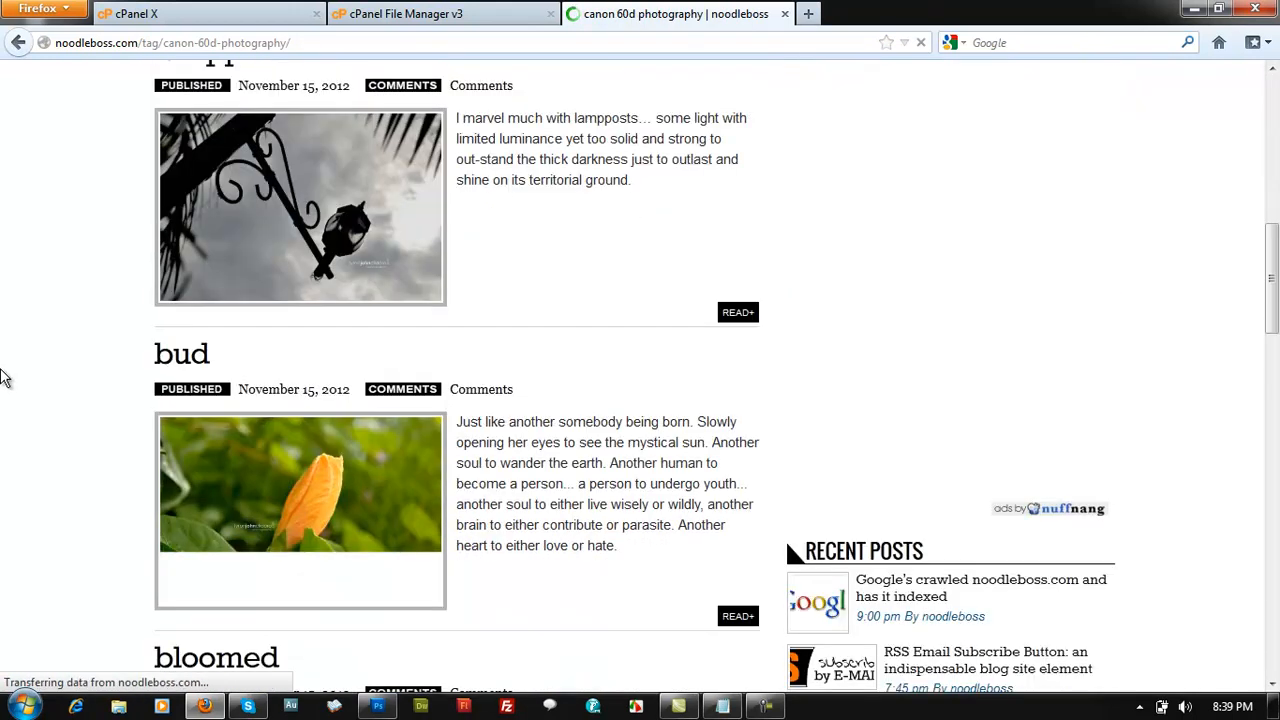
scroll(5, 380, "down", 7)
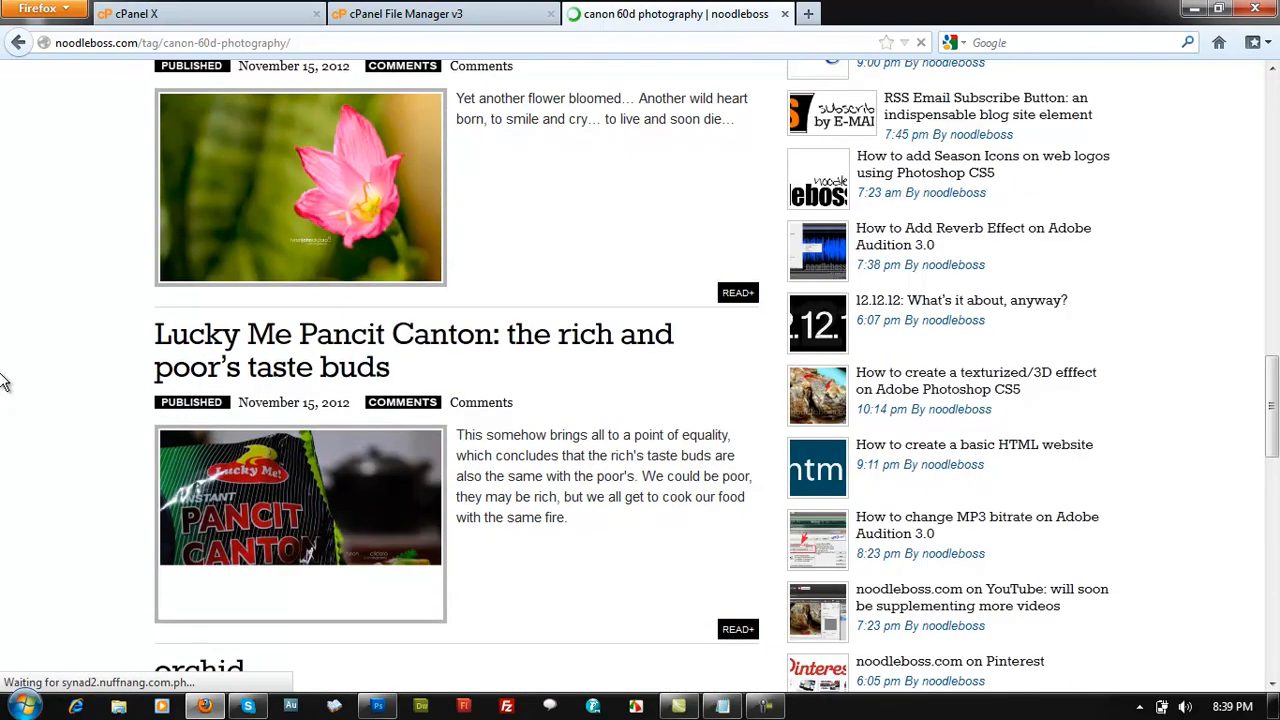
scroll(5, 380, "down", 5)
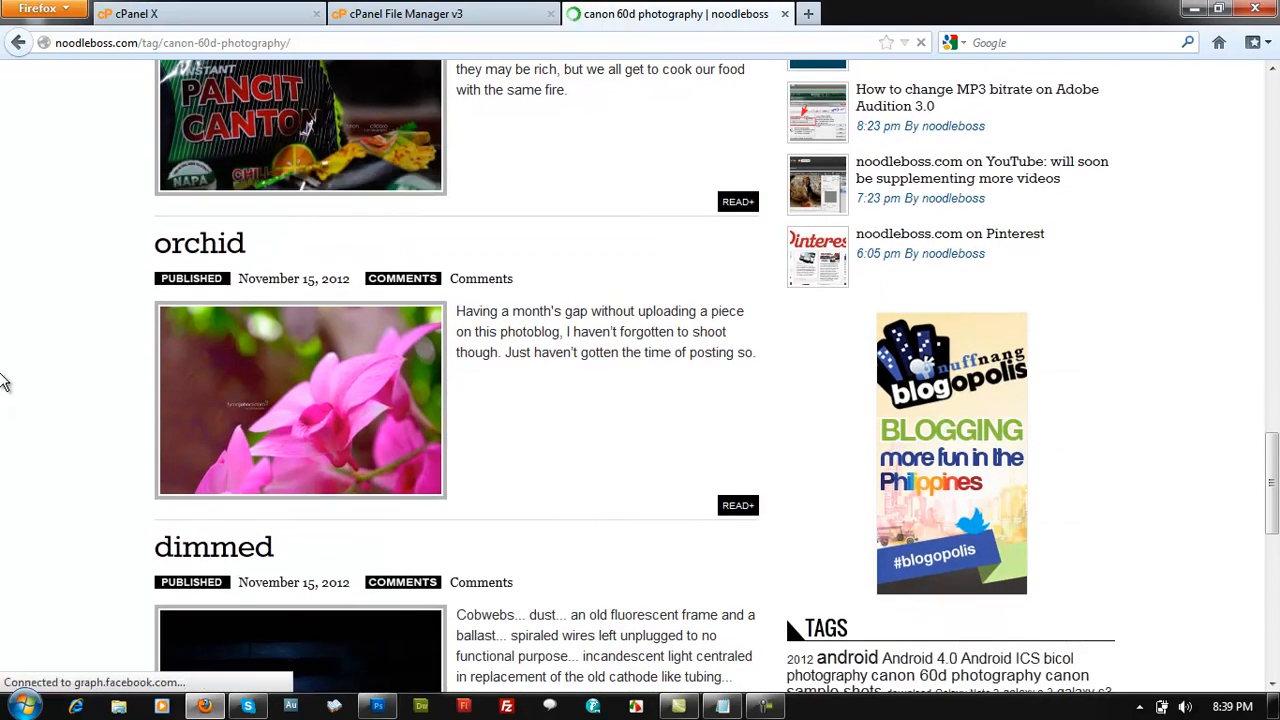
scroll(5, 378, "up", 2)
left_click(354, 189)
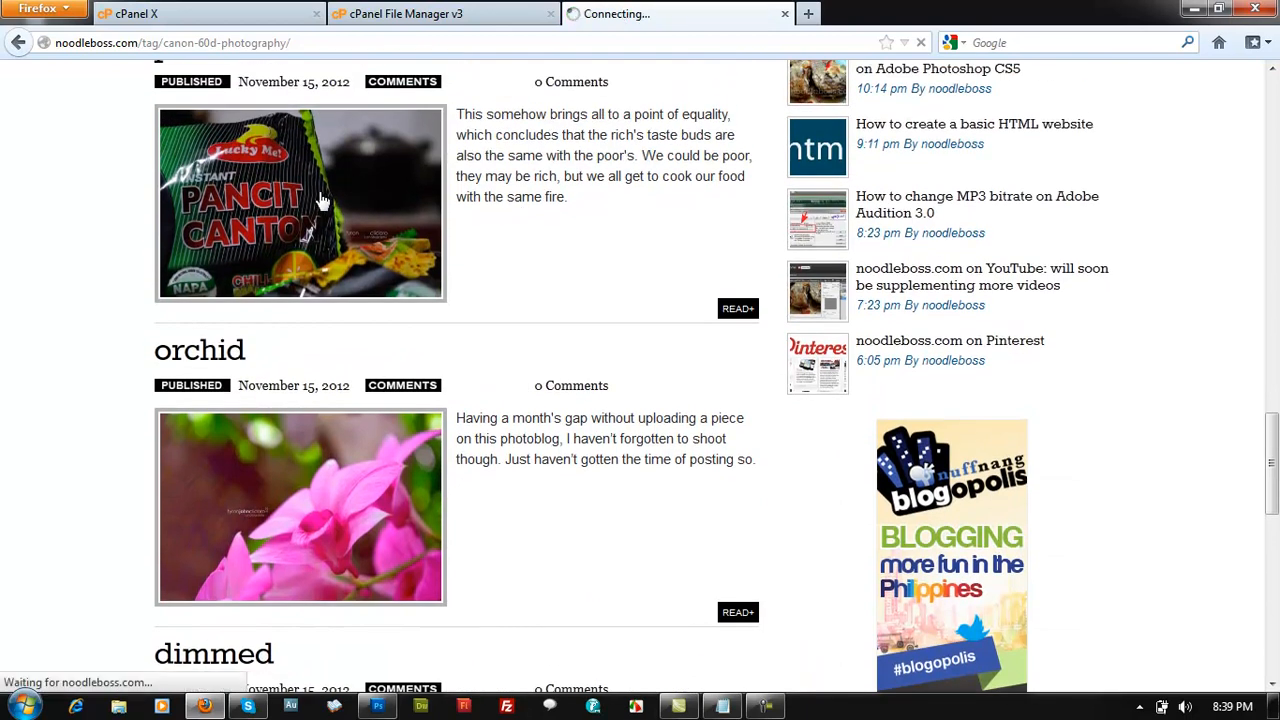
scroll(4, 325, "down", 8)
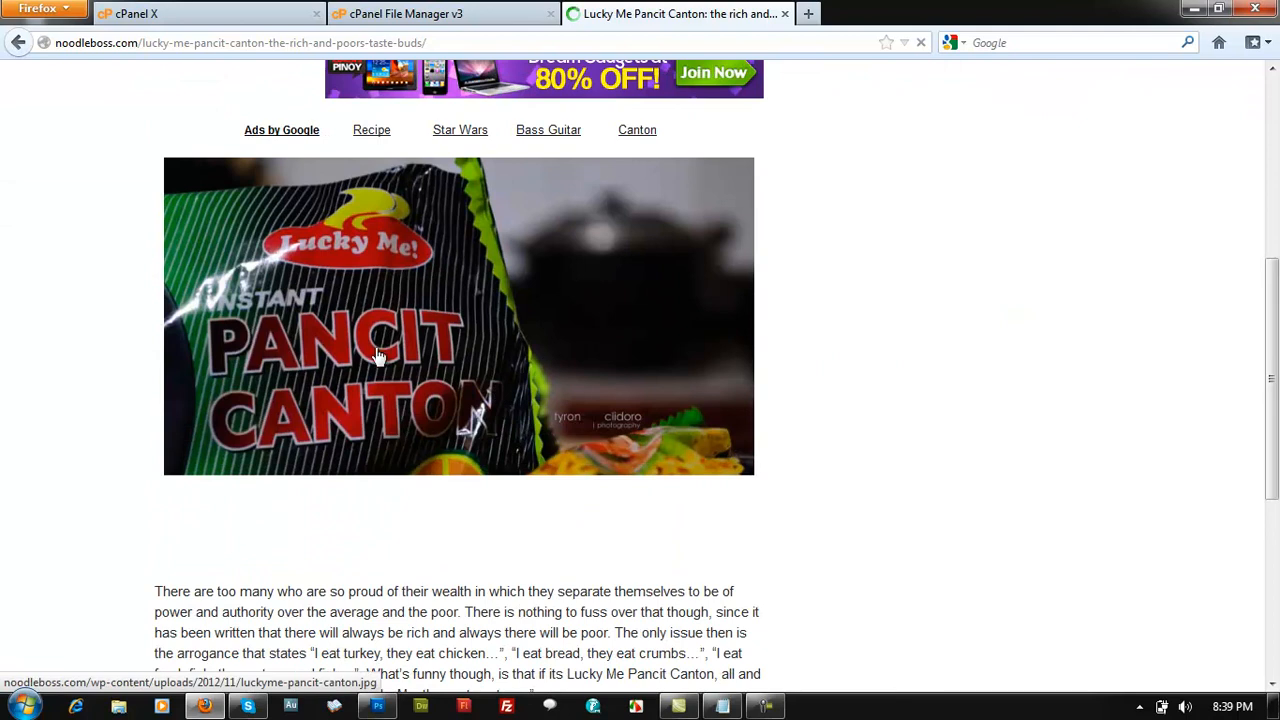
- Open the post's photo on its own and save it to the Desktop as luckyme-pancit-canton.jpg
right_click(370, 358)
left_click(422, 503)
right_click(776, 322)
left_click(811, 388)
left_click(474, 304)
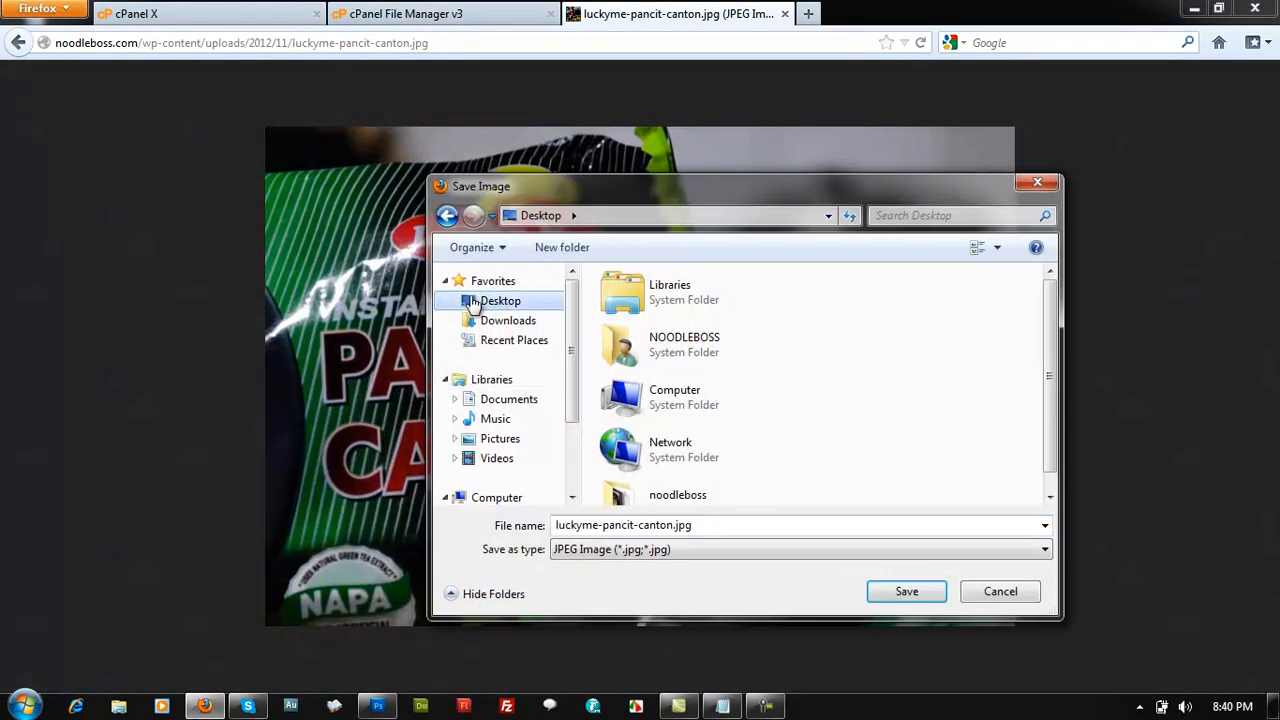
left_click(916, 592)
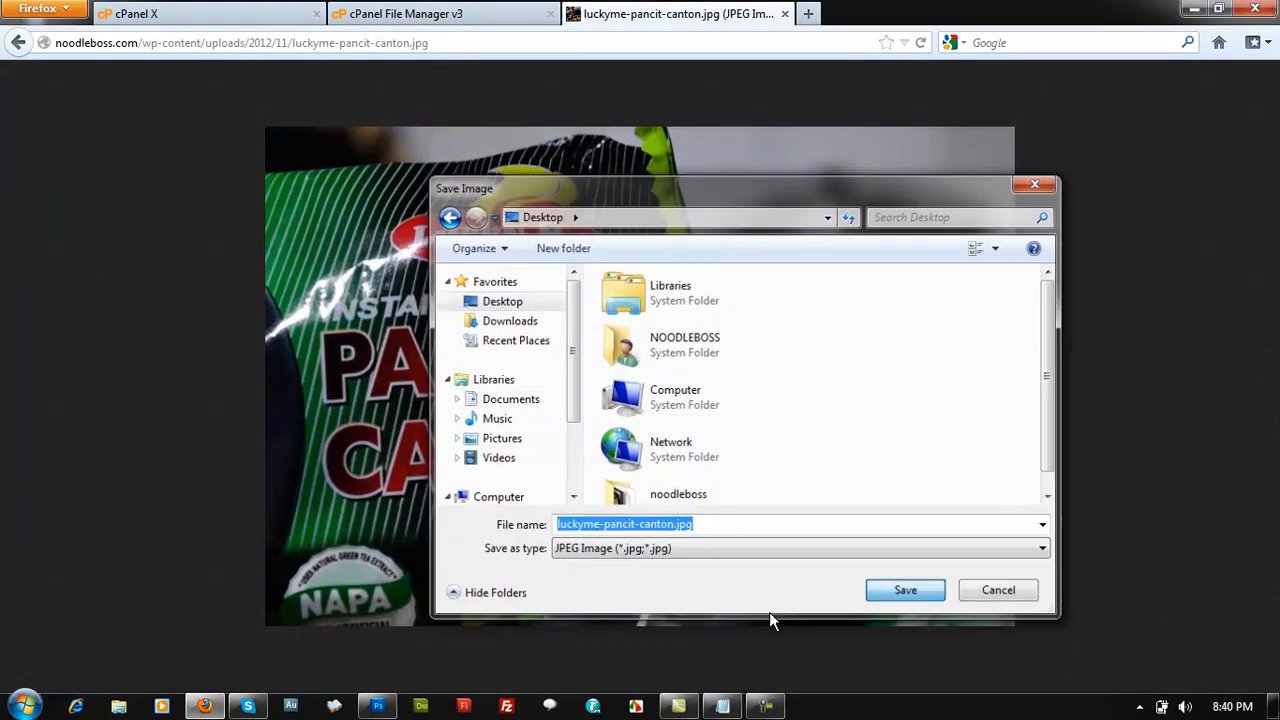
- Put away the browser and its Downloads window, switch back to Photoshop and save HD-watermark.psd
left_click(1192, 10)
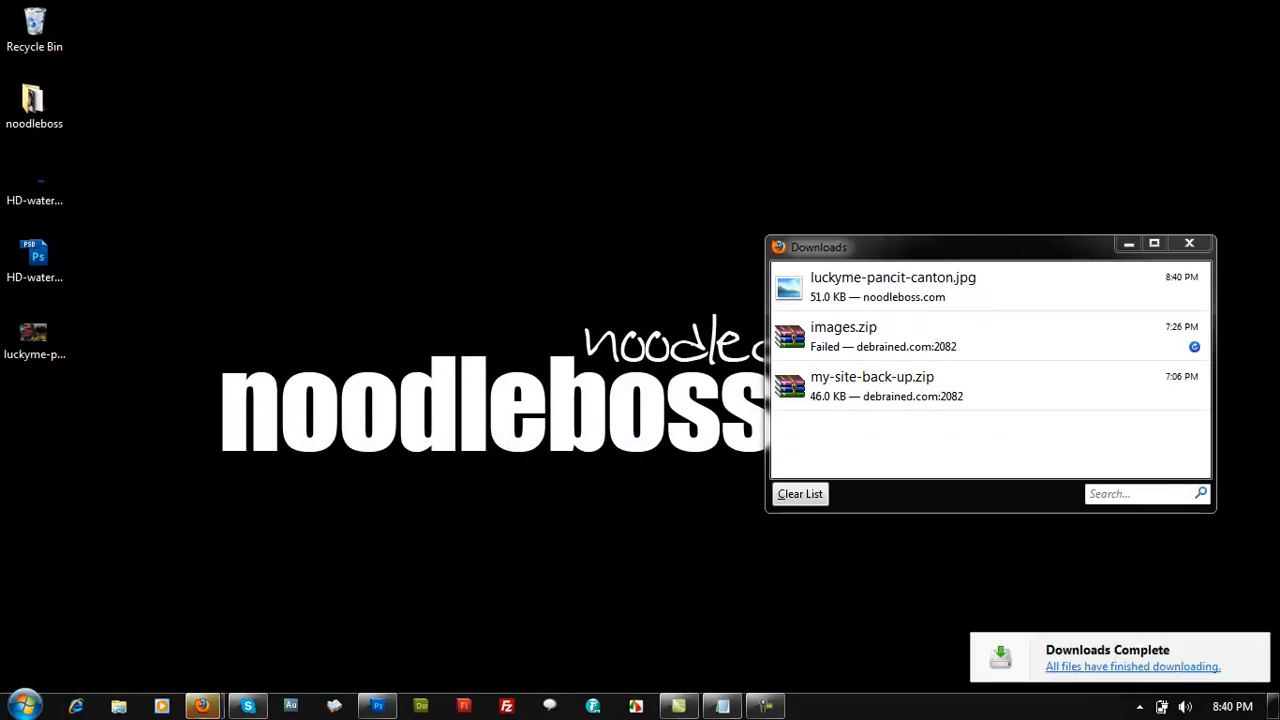
left_click(1189, 247)
left_click(377, 706)
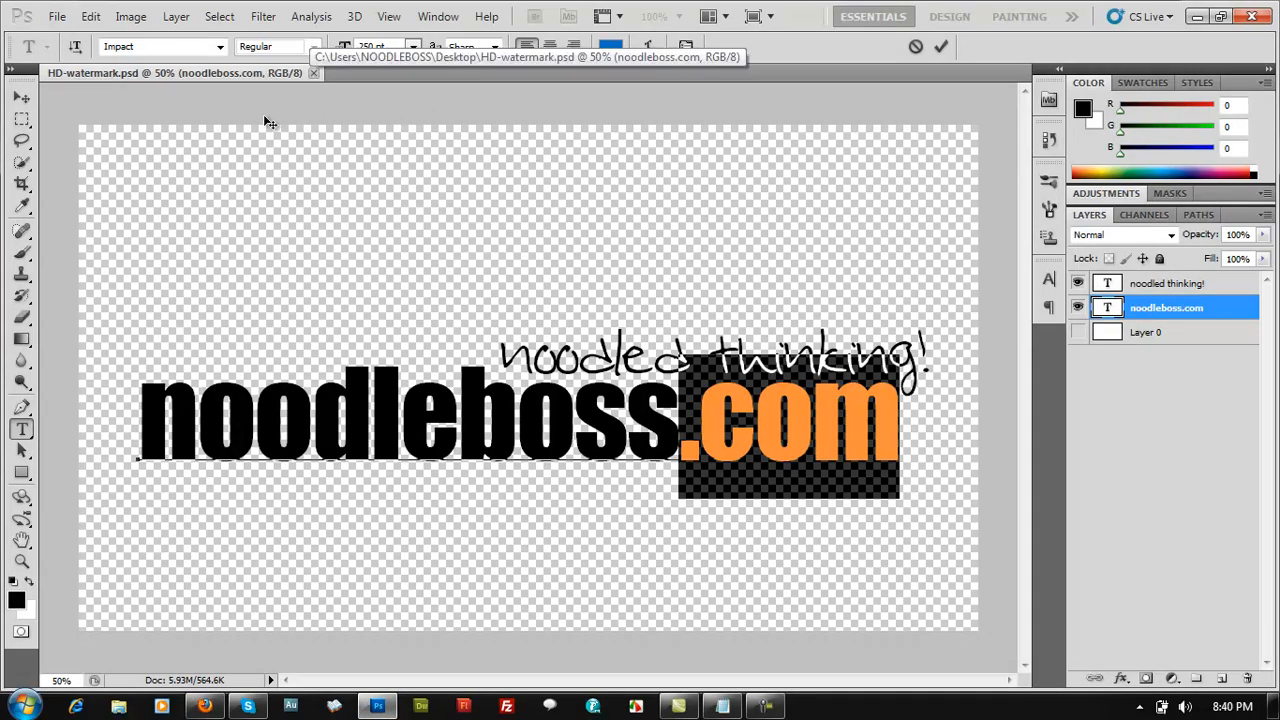
key("ctrl+s")
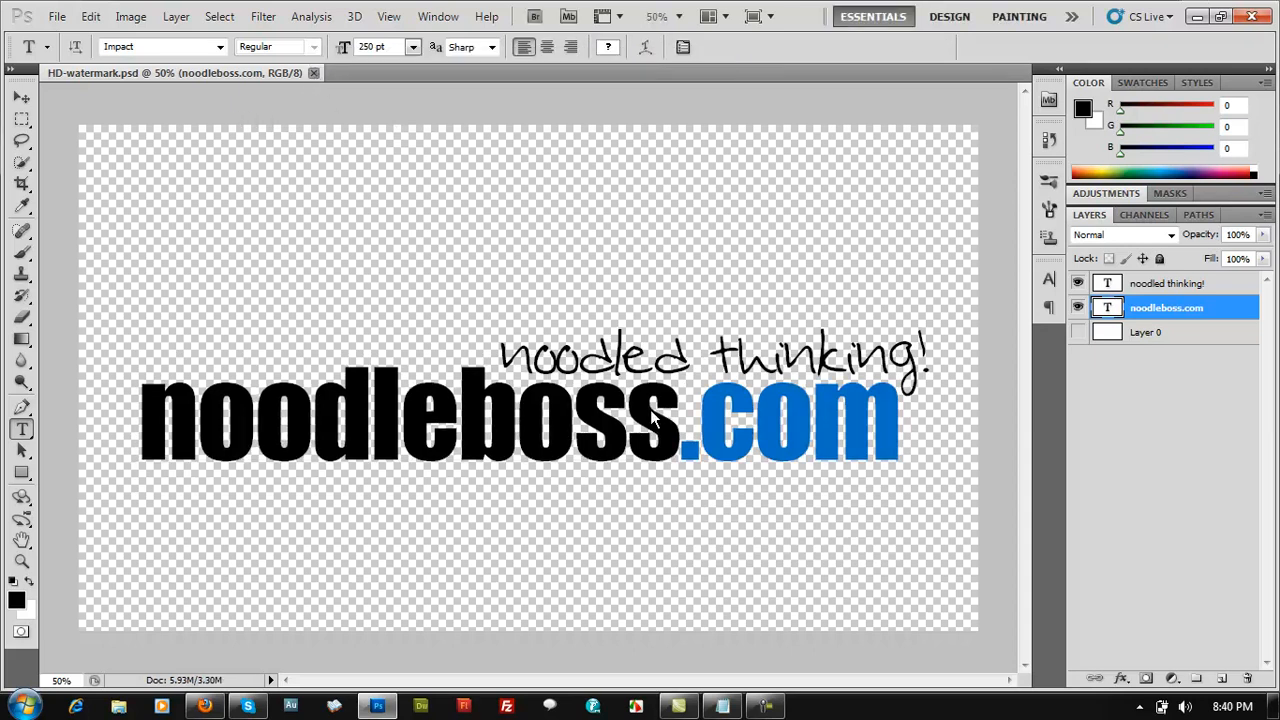
- Close HD-watermark.psd and open luckyme-pancit-canton.jpg from the Desktop
left_click(313, 73)
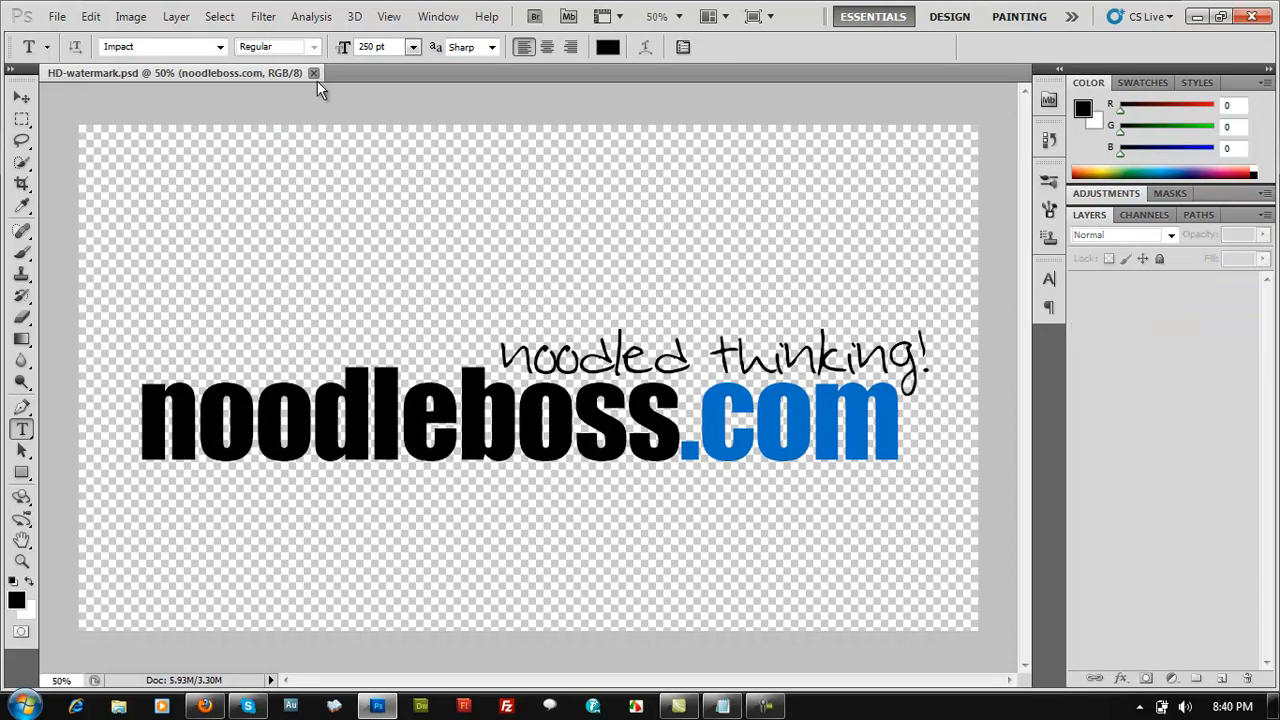
key("ctrl+o")
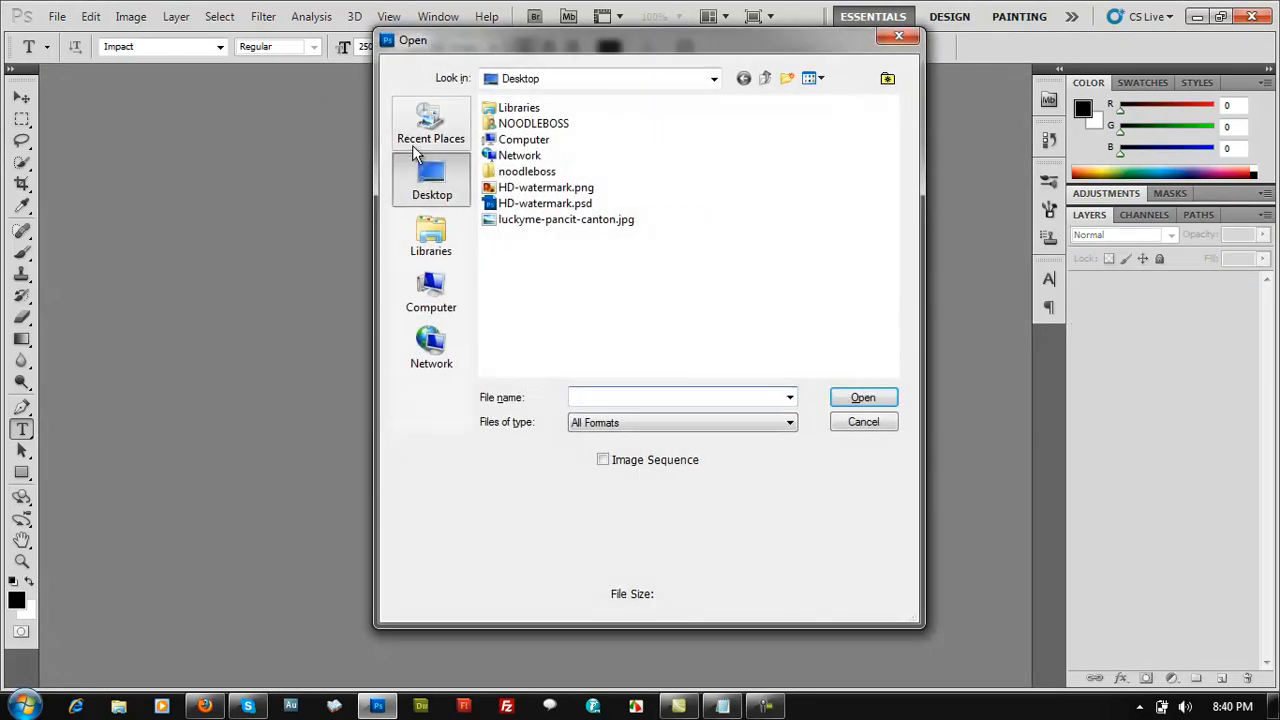
double_click(558, 222)
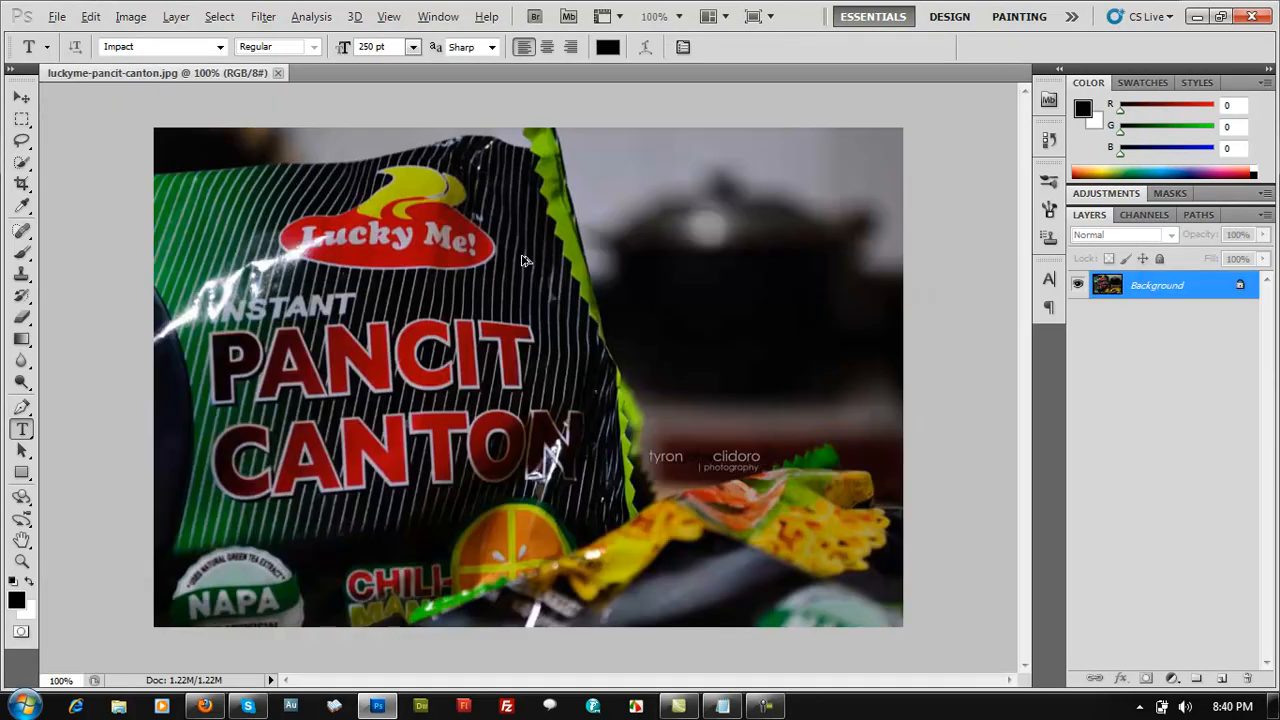
- Check the noodle photo's pixel dimensions without resizing it
key("ctrl+alt+i")
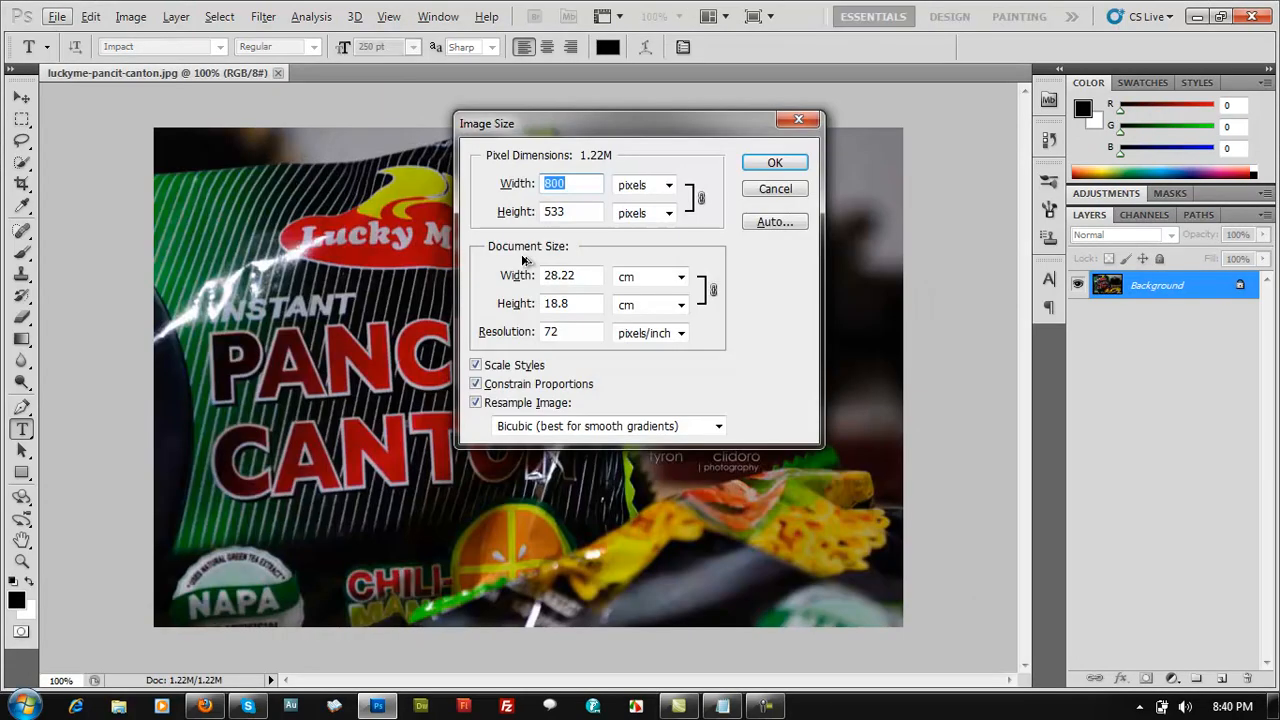
key("Tab")
left_click(790, 189)
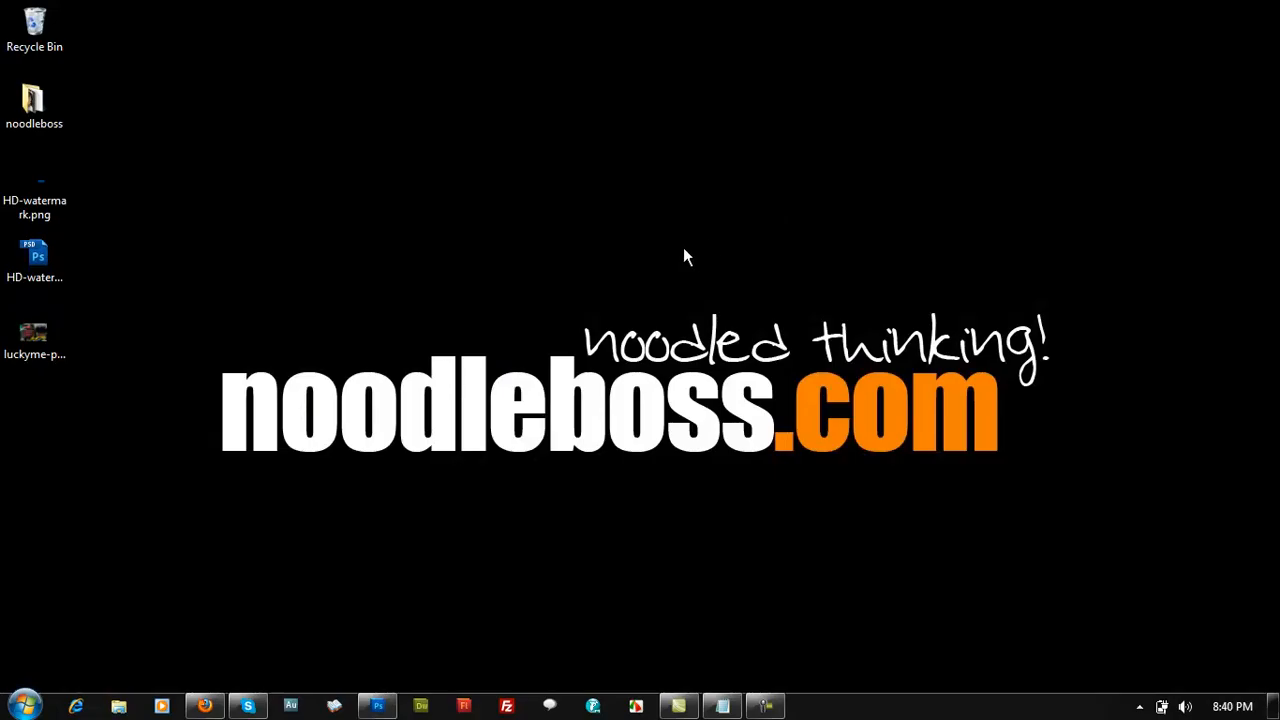
- Switch to the Windows desktop, duplicate luckyme-pancit-canton.jpg there and rename the original as 1.jpg
left_click_drag(34, 340, 137, 434)
left_click(211, 368)
left_click_drag(146, 340, 6, 406)
left_click(38, 338)
key("F2")
type("1")
key("Return")
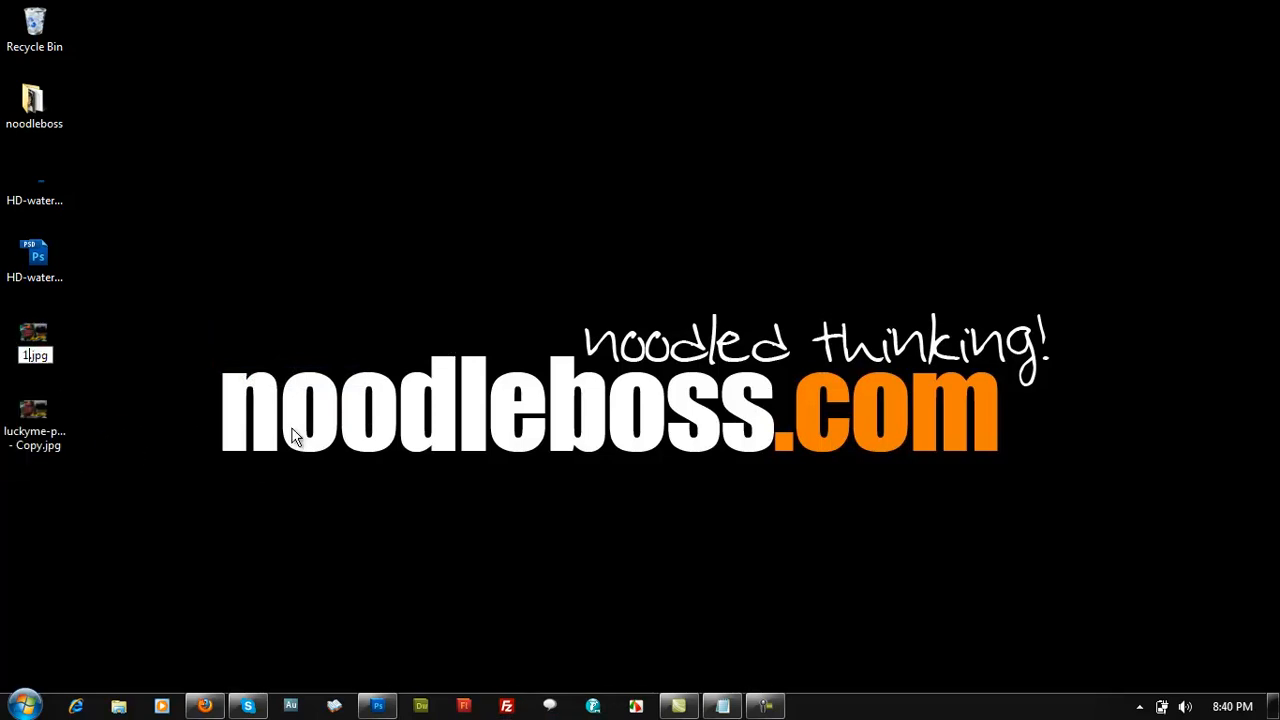
- Rename the copied noodle photo on the desktop as 2.jpg
left_click(43, 424)
key("F2")
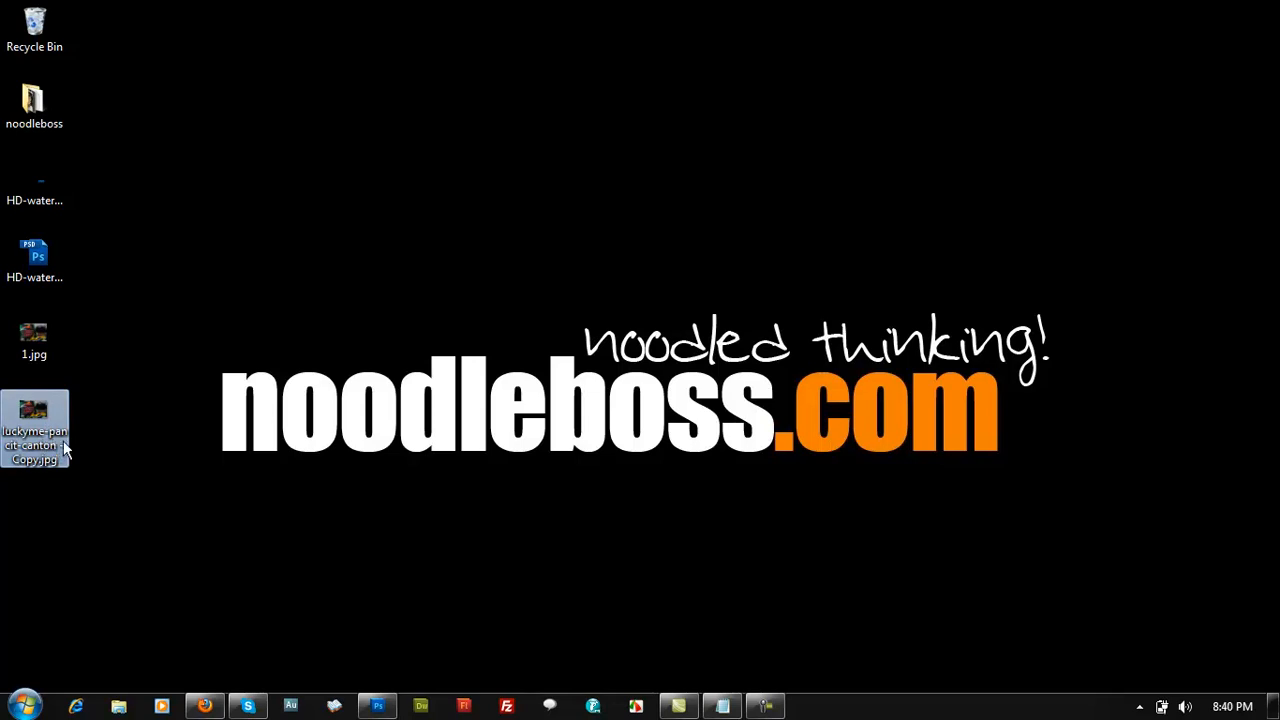
type("2")
key("Return")
- Switch back to Photoshop, close luckyme-pancit-canton.jpg and open 1.jpg
left_click(377, 706)
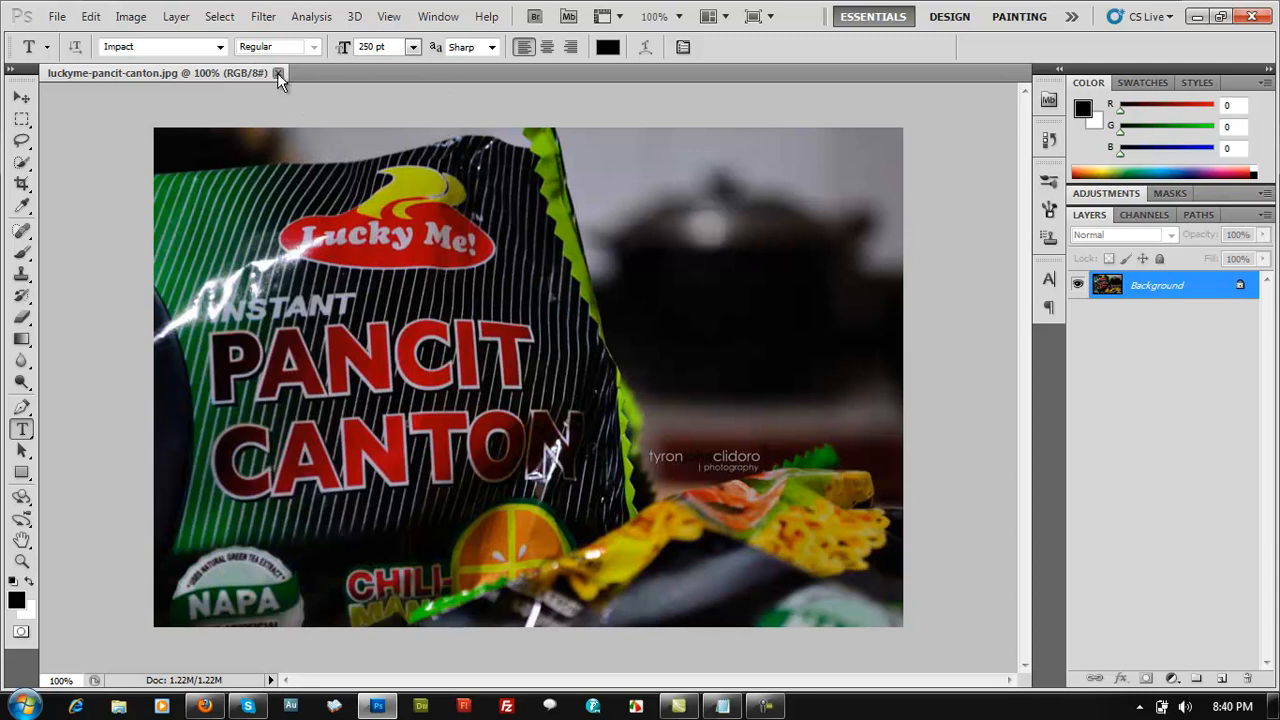
left_click(278, 73)
double_click(501, 343)
double_click(508, 192)
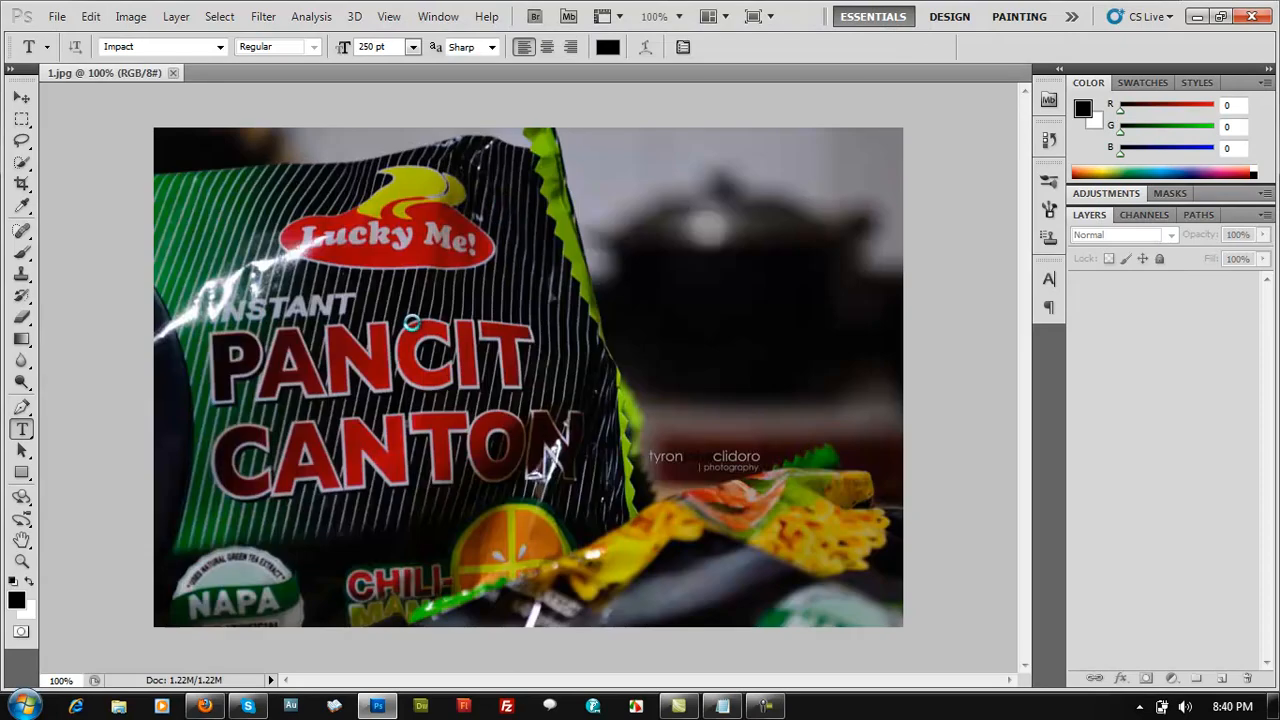
- Resize 1.jpg to 1920 × 1080 pixels with Constrain Proportions turned off
key("ctrl+alt+i")
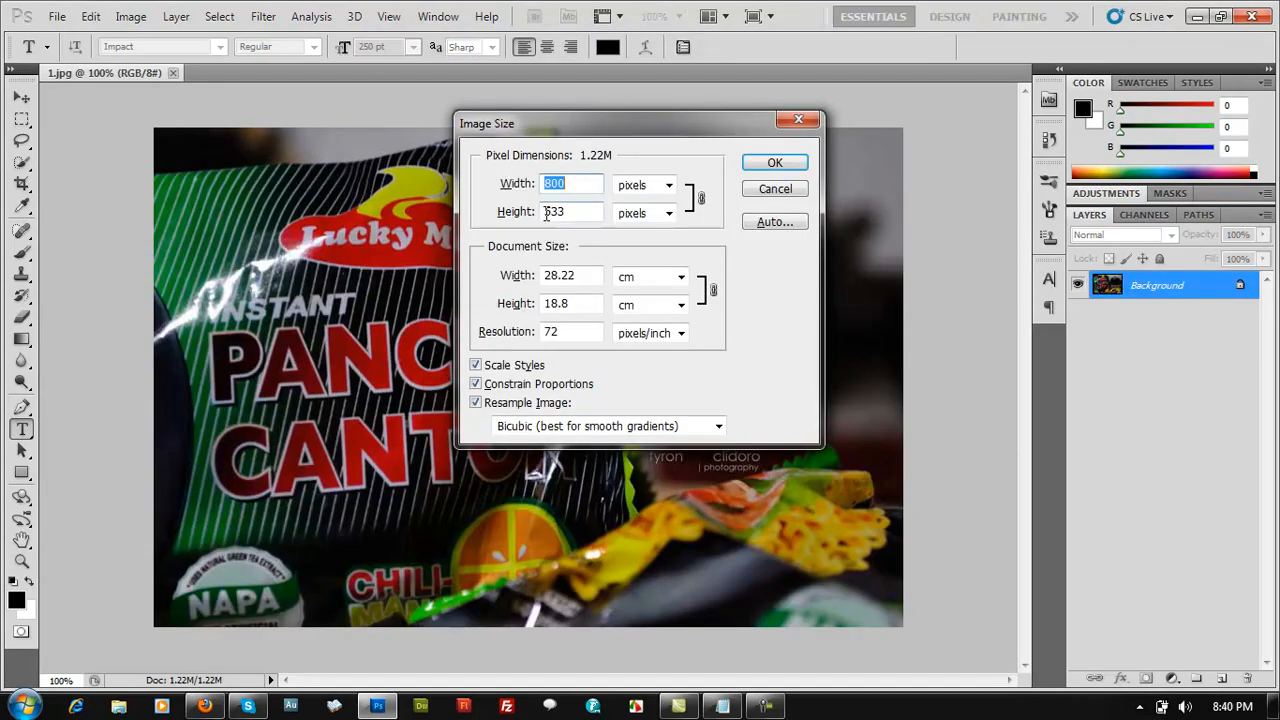
type("190")
key("BackSpace")
type("20")
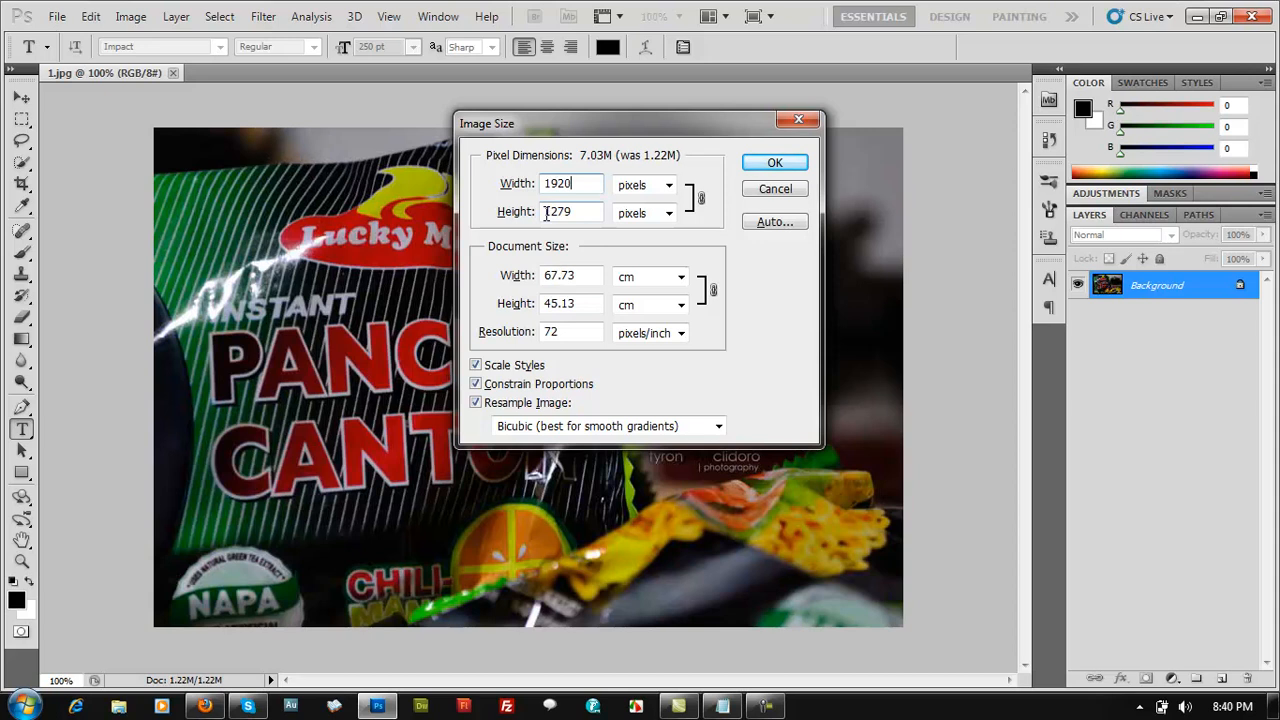
left_click(485, 393)
left_click(485, 386)
left_click(576, 210)
type("1080")
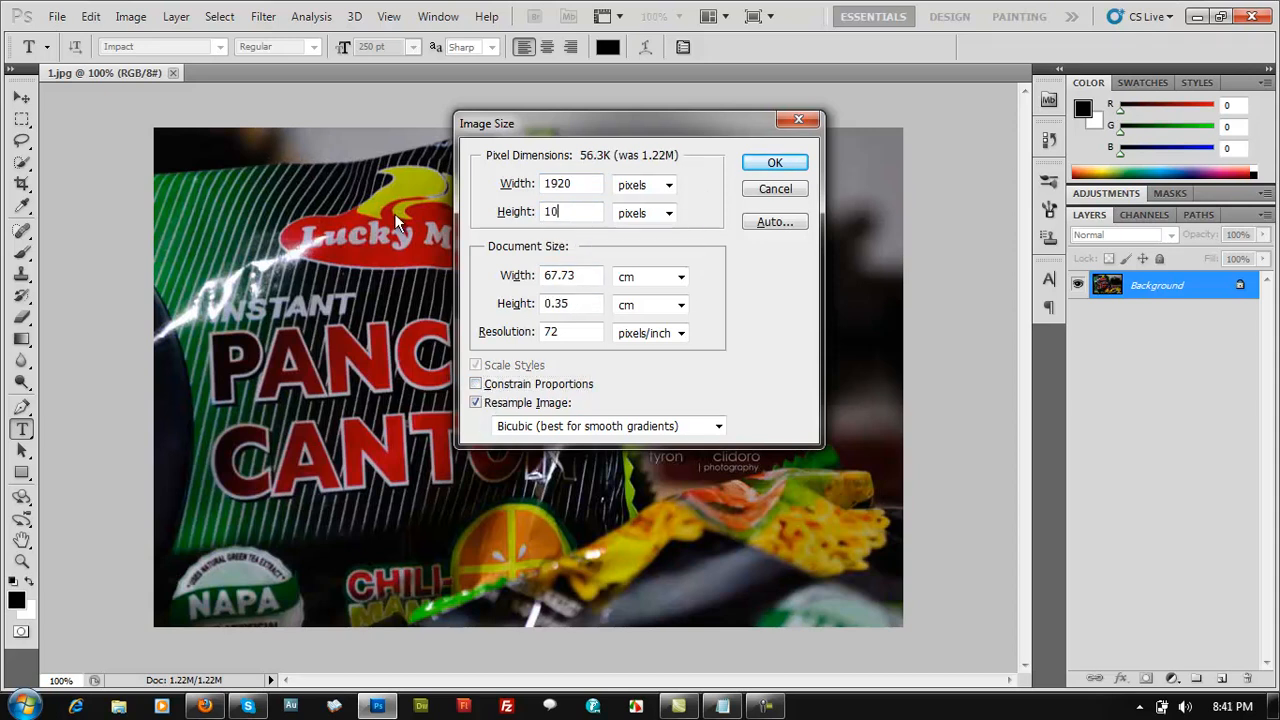
key("Return")
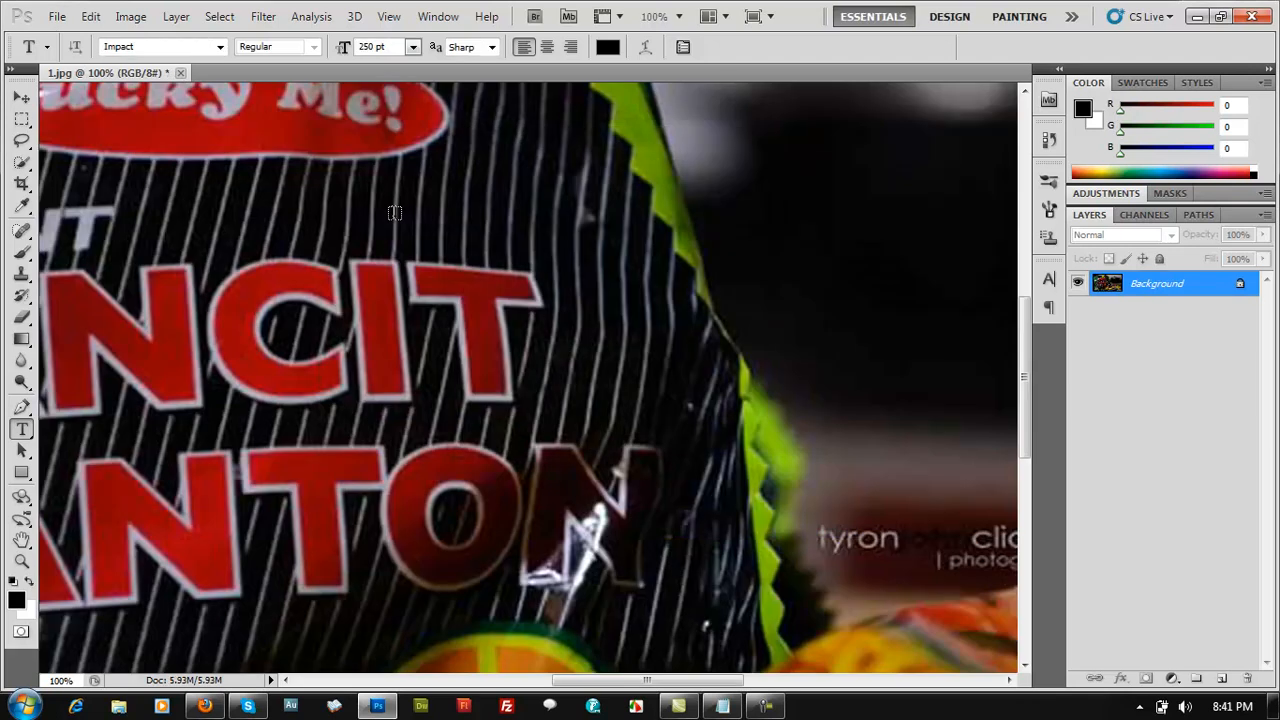
- View the whole resized photo and check its pixel dimensions
key("ctrl+minus")
key("ctrl+minus")
key("ctrl+minus")
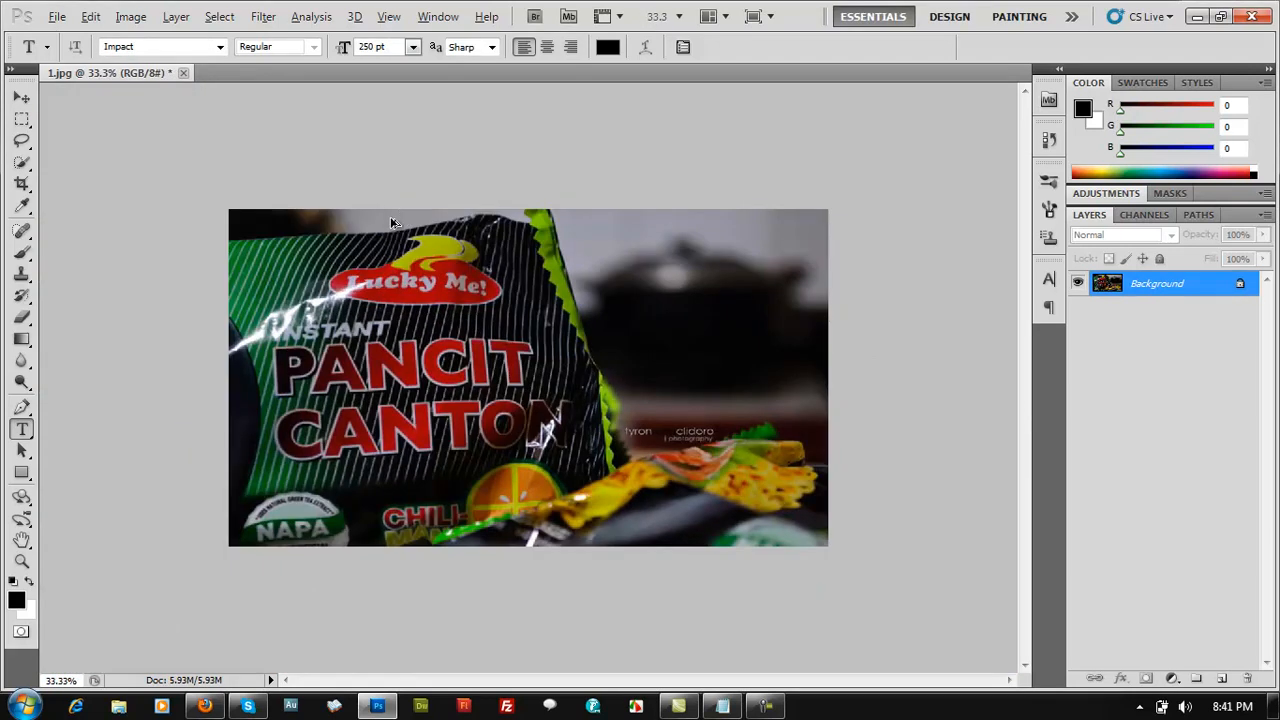
key("ctrl+alt+i")
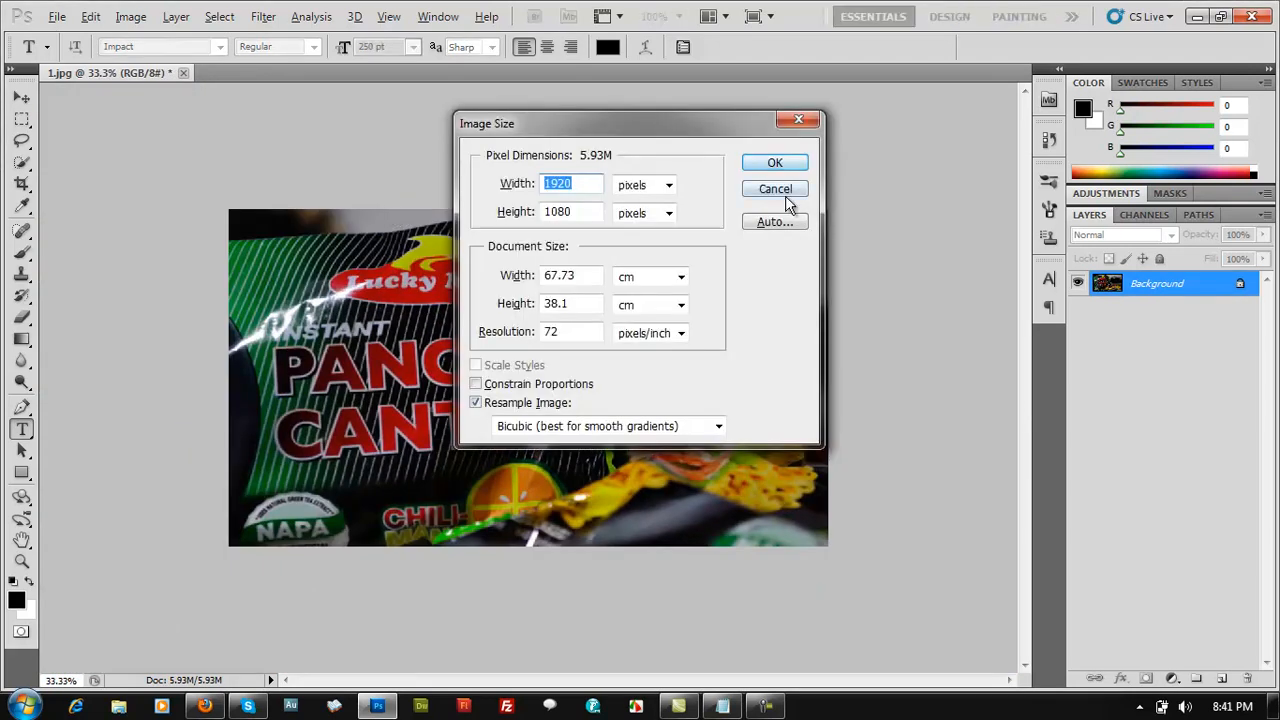
left_click(782, 192)
- Open HD-watermark.png, copy its entire canvas and paste it into 1.jpg as a new layer
key("ctrl+o")
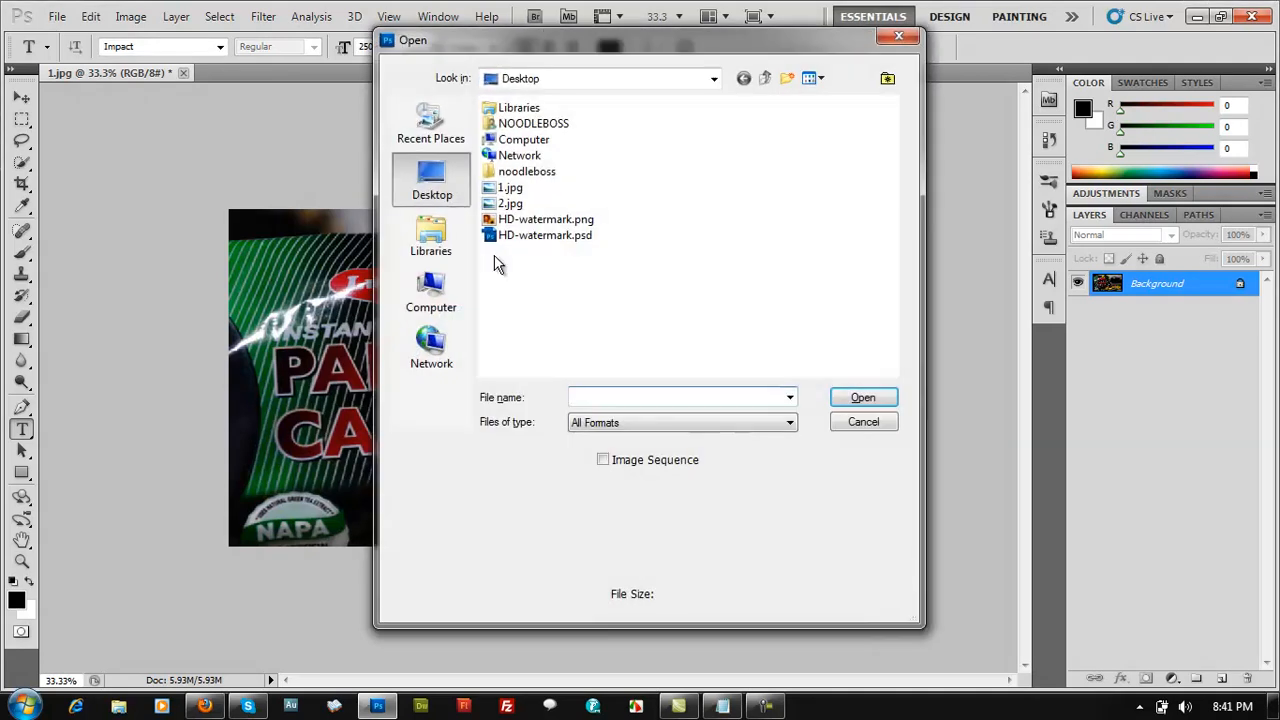
double_click(545, 220)
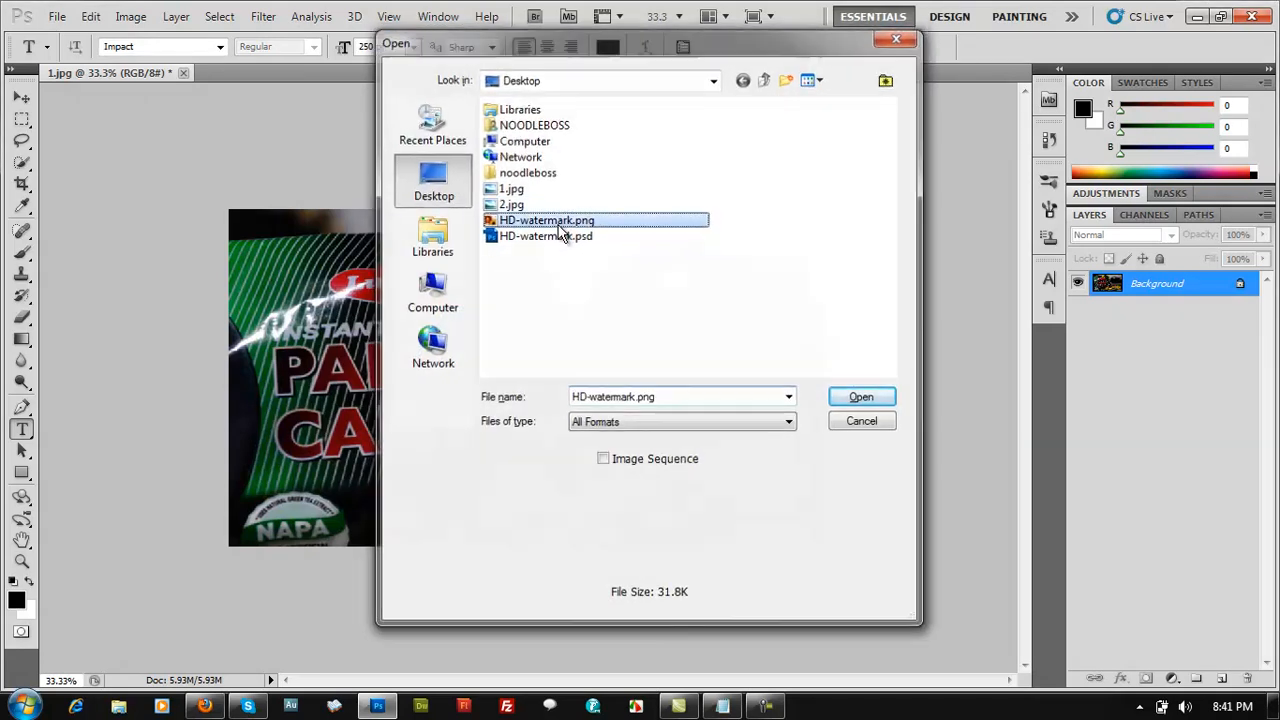
key("ctrl+a")
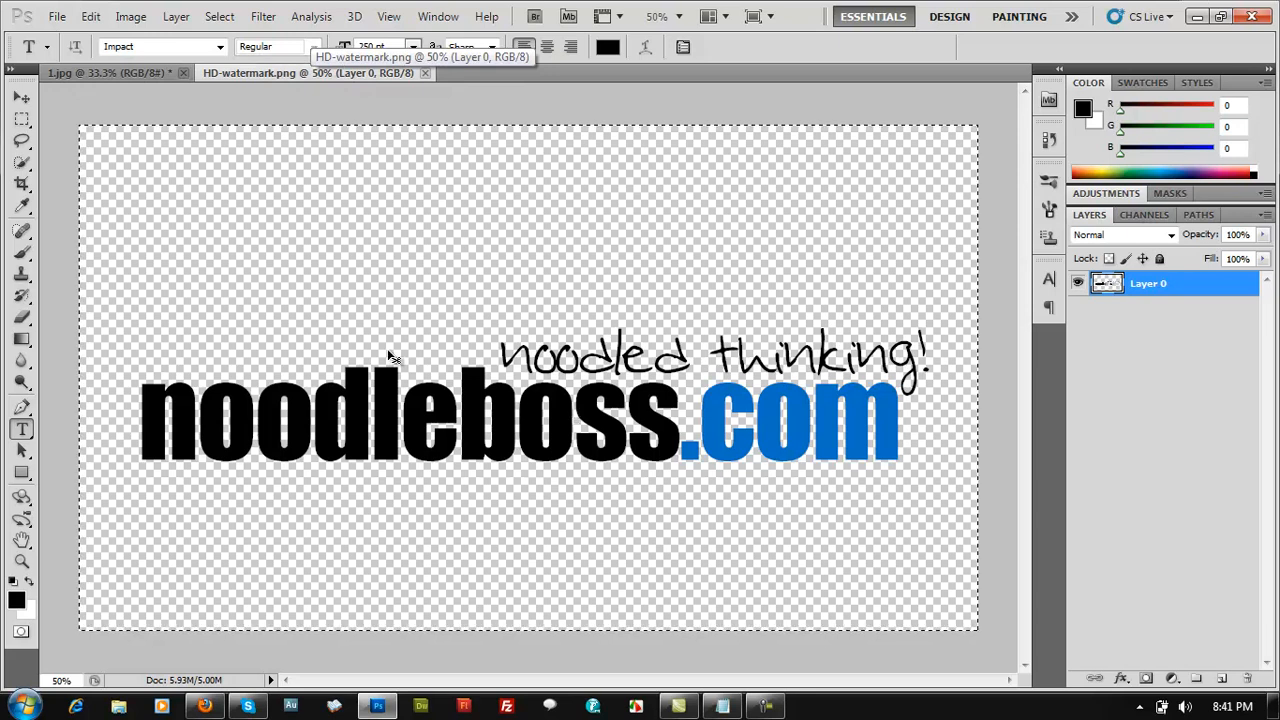
left_click(129, 76)
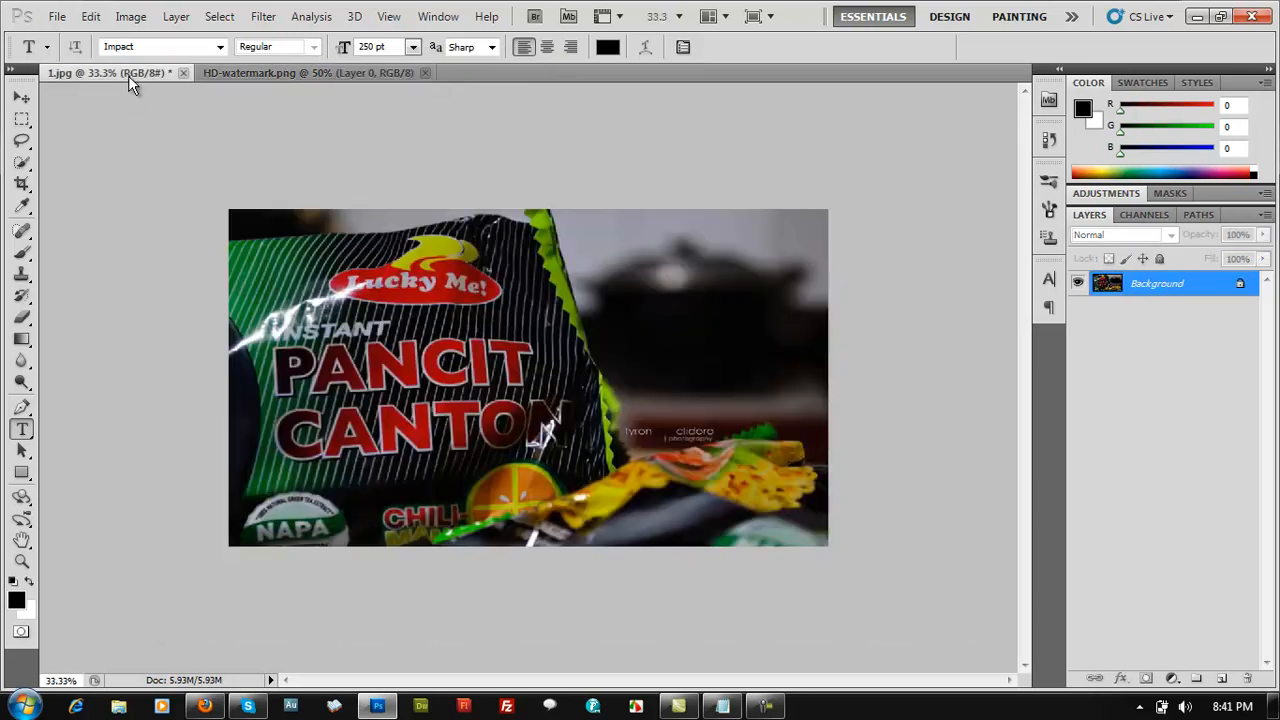
key("ctrl+v")
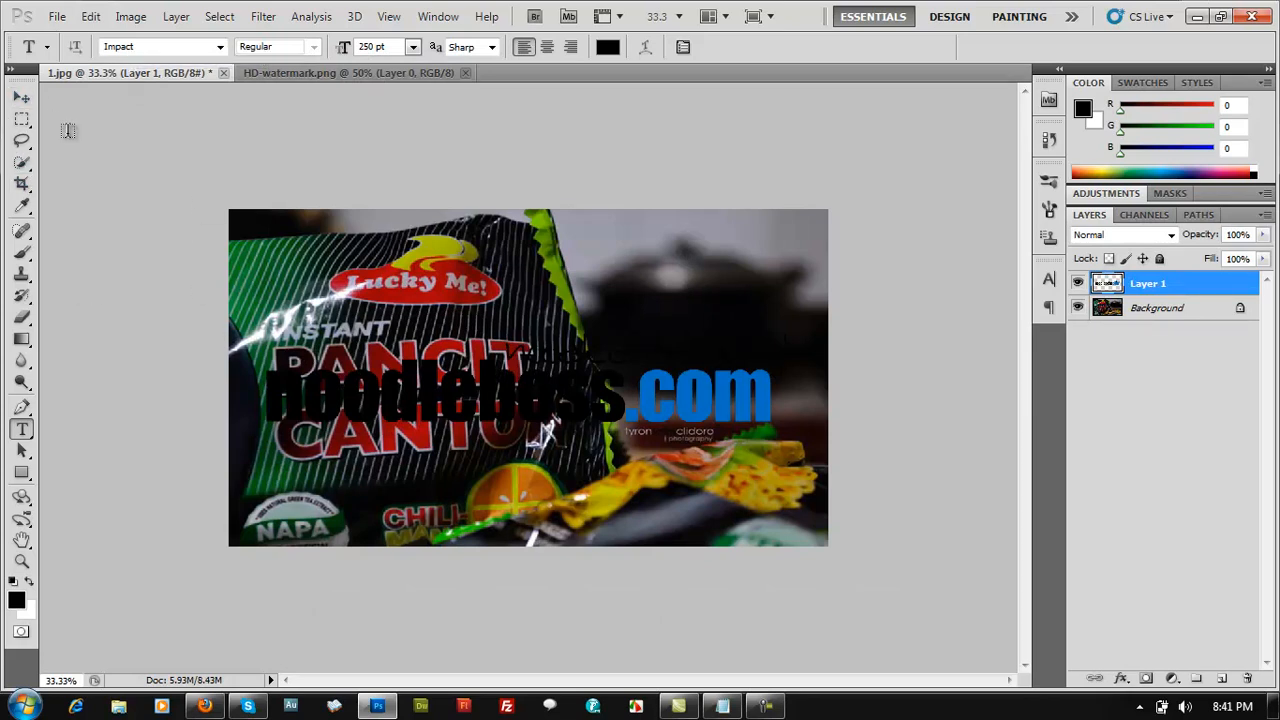
- Shrink the pasted watermark proportionally to about 38% and place it in the photo's upper-right corner
left_click(21, 100)
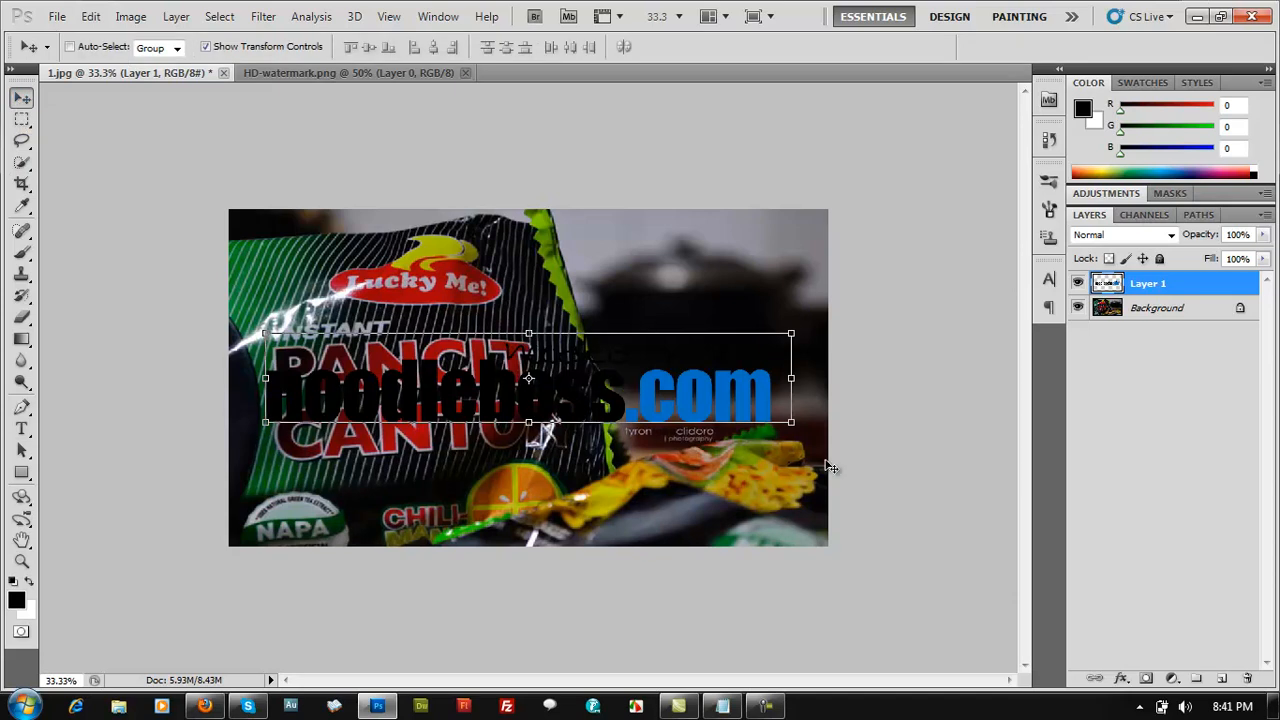
mouse_move(630, 368)
left_mouse_down()
mouse_move(549, 367)
mouse_move(558, 316)
mouse_move(638, 362)
mouse_move(634, 337)
mouse_move(624, 377)
left_mouse_up()
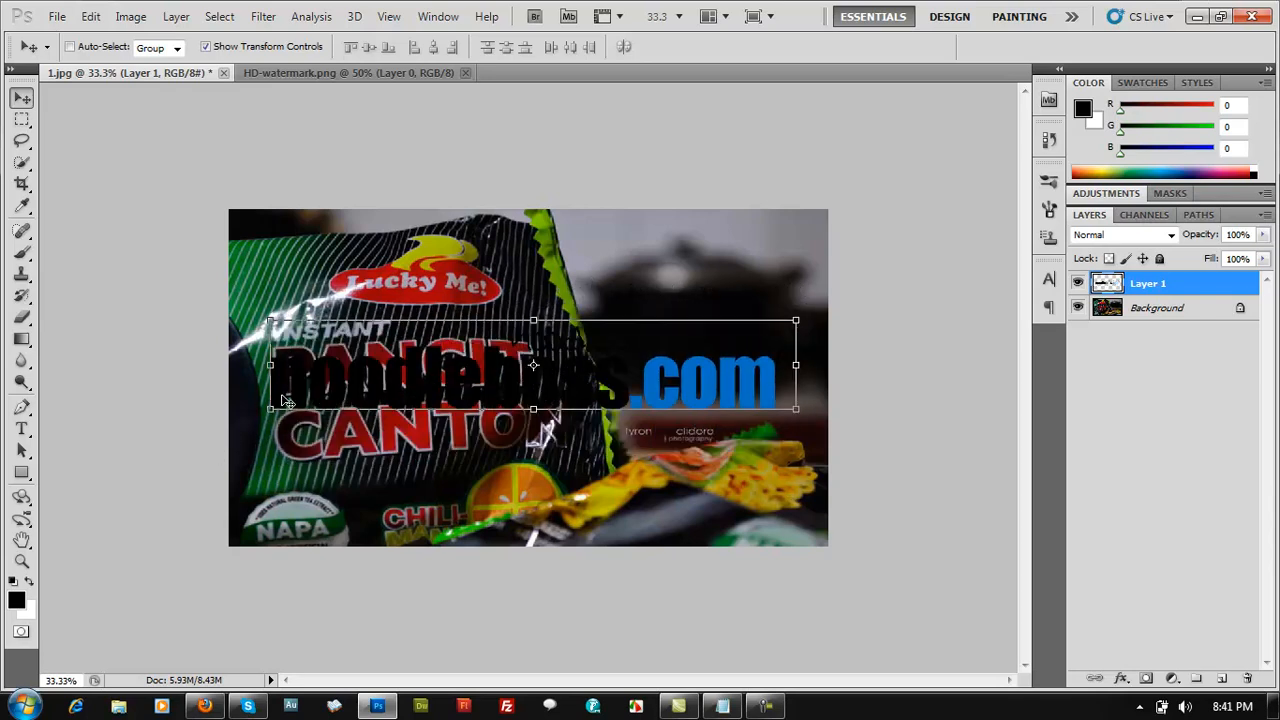
left_click_drag(270, 408, 592, 361)
left_click_drag(755, 344, 783, 244)
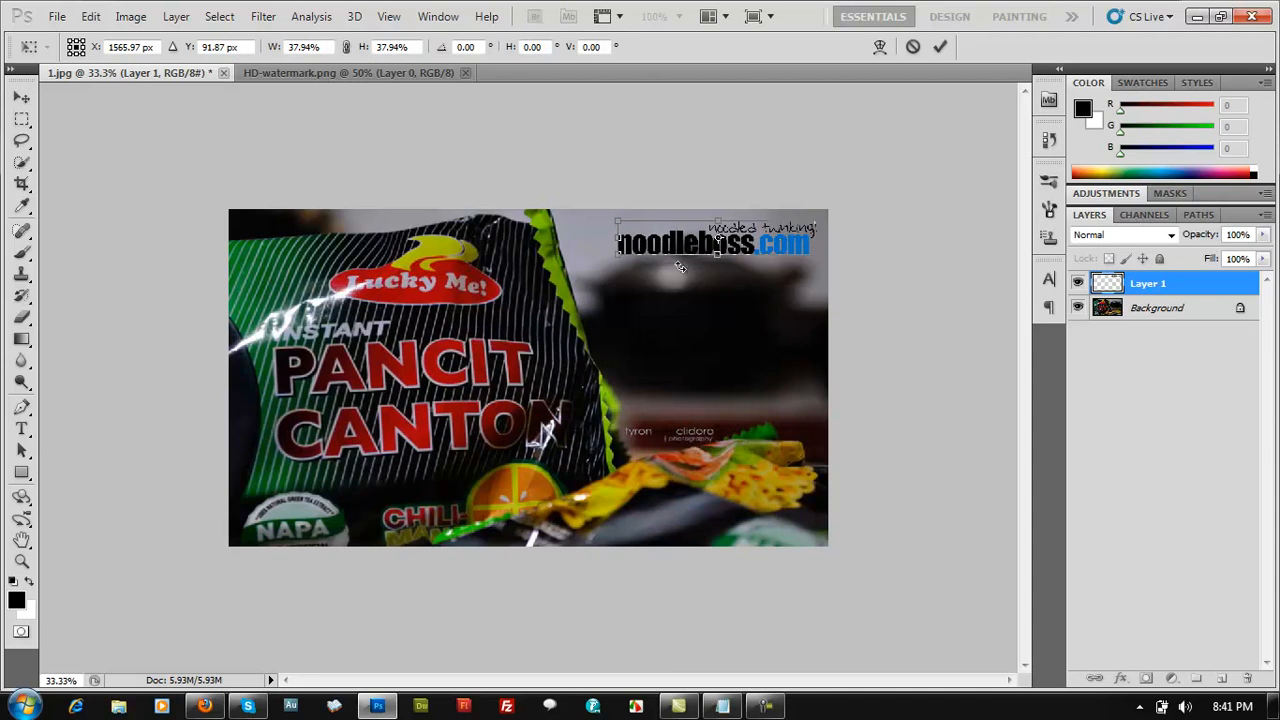
- Enlarge the watermark to about 108%, centre it across the photo and apply the transformation
left_click_drag(618, 254, 202, 330)
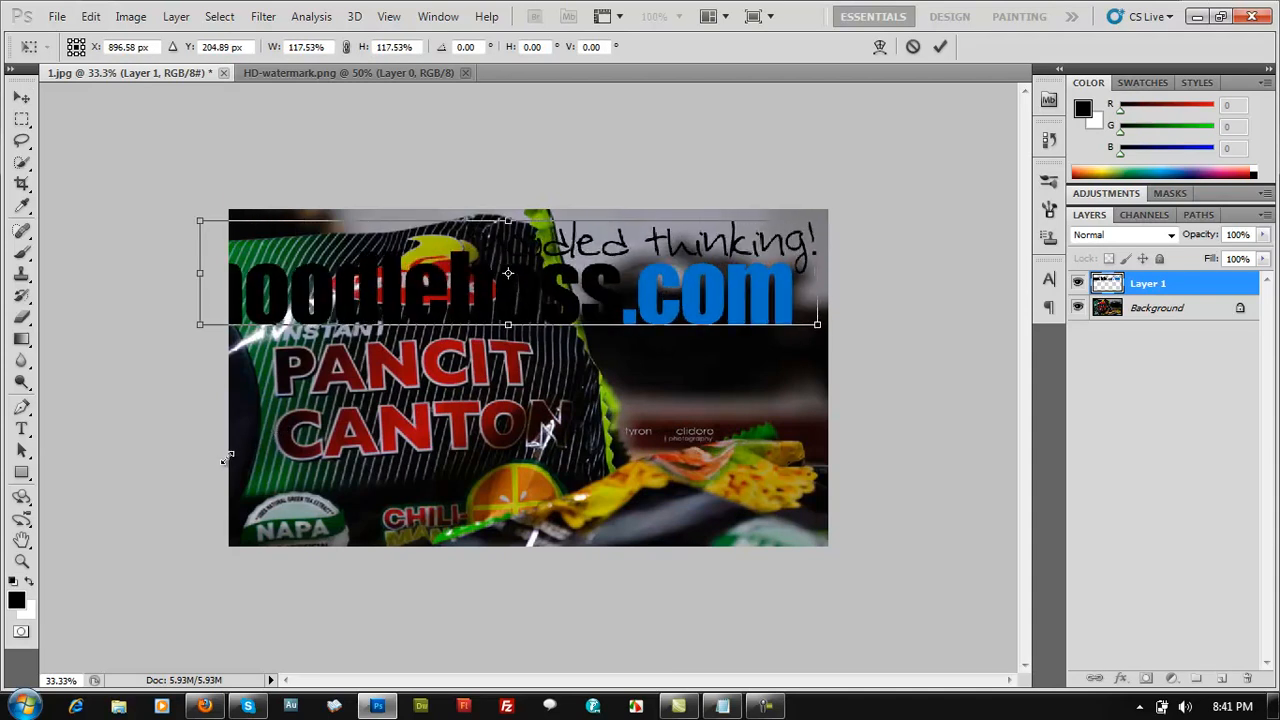
left_click_drag(360, 318, 365, 377)
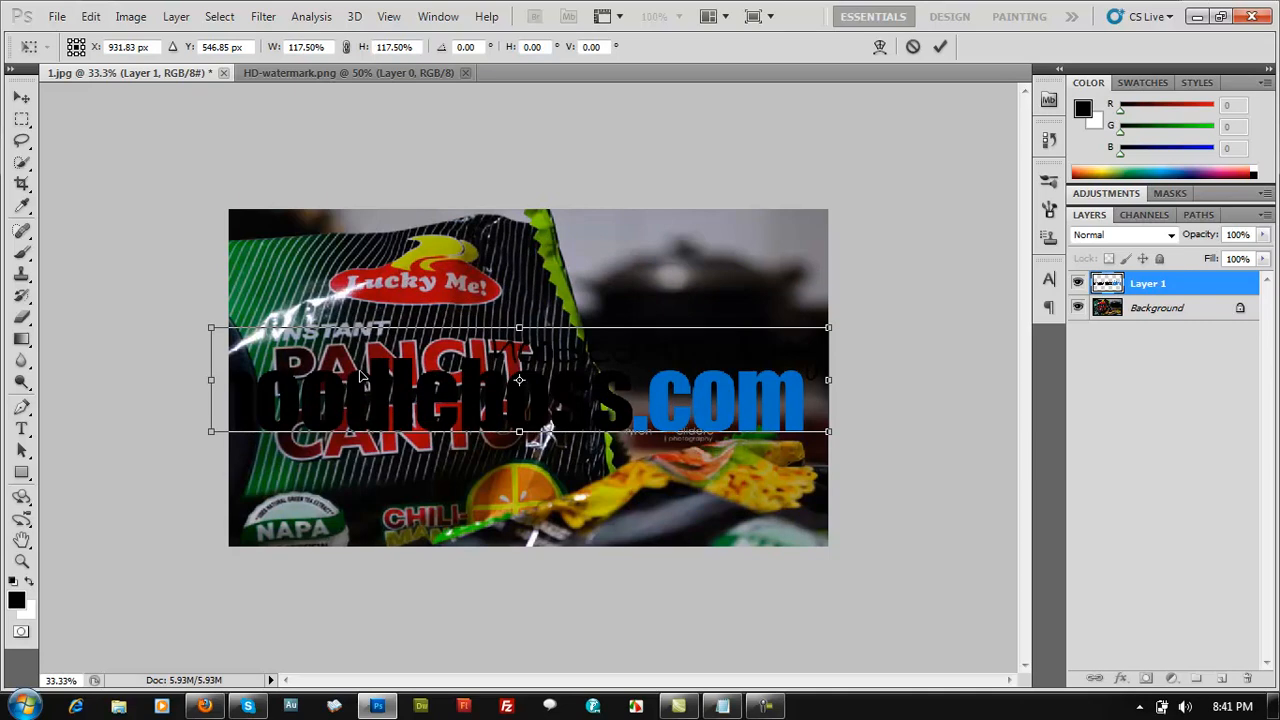
left_click_drag(212, 326, 259, 336)
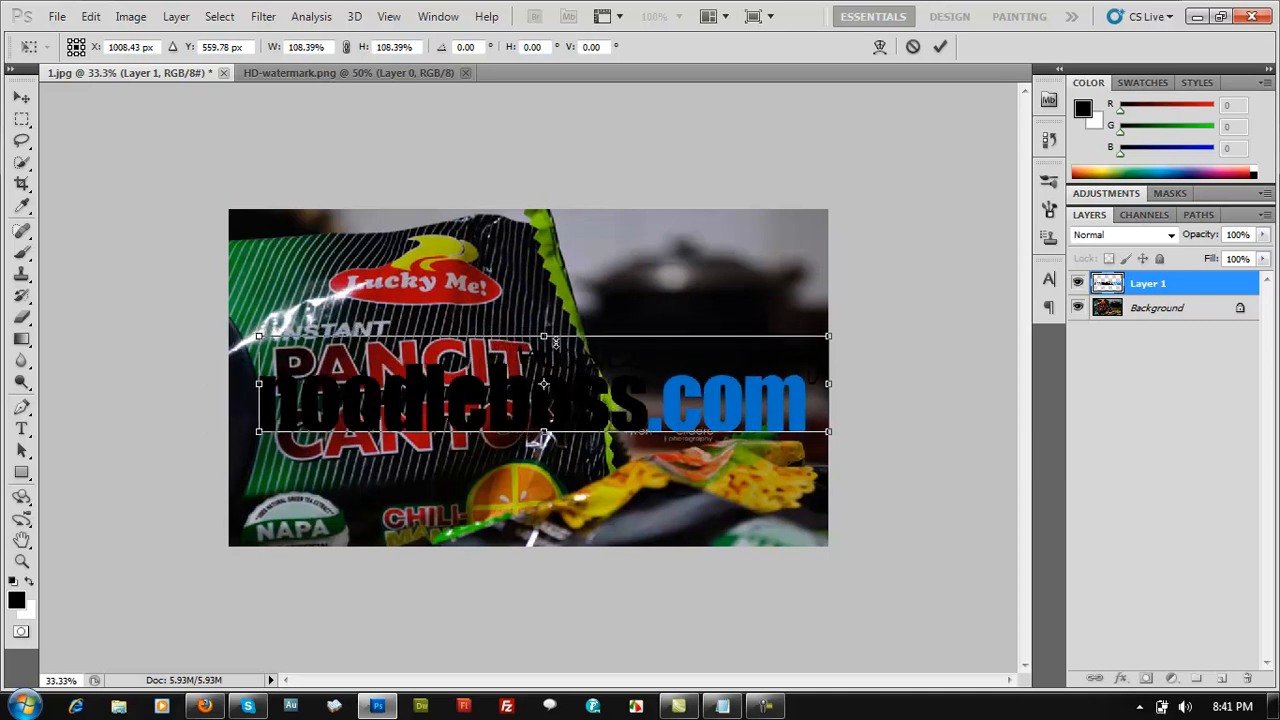
left_click_drag(523, 374, 512, 371)
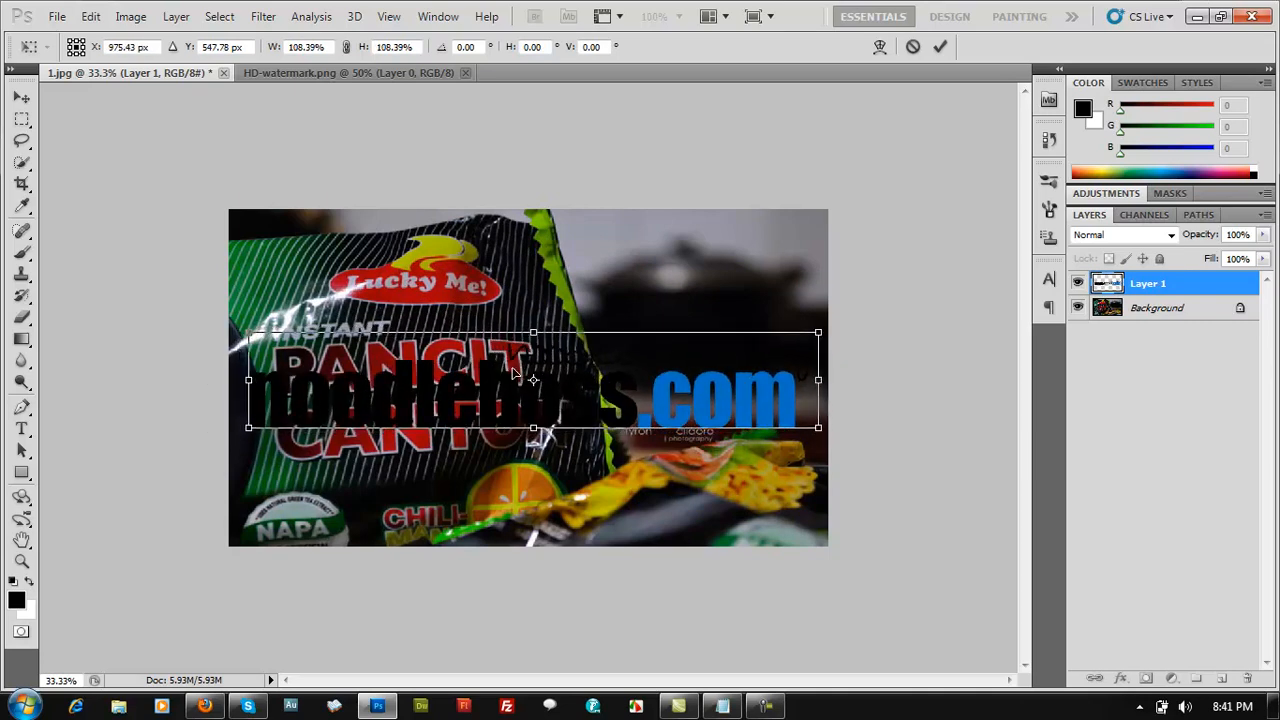
key("Return")
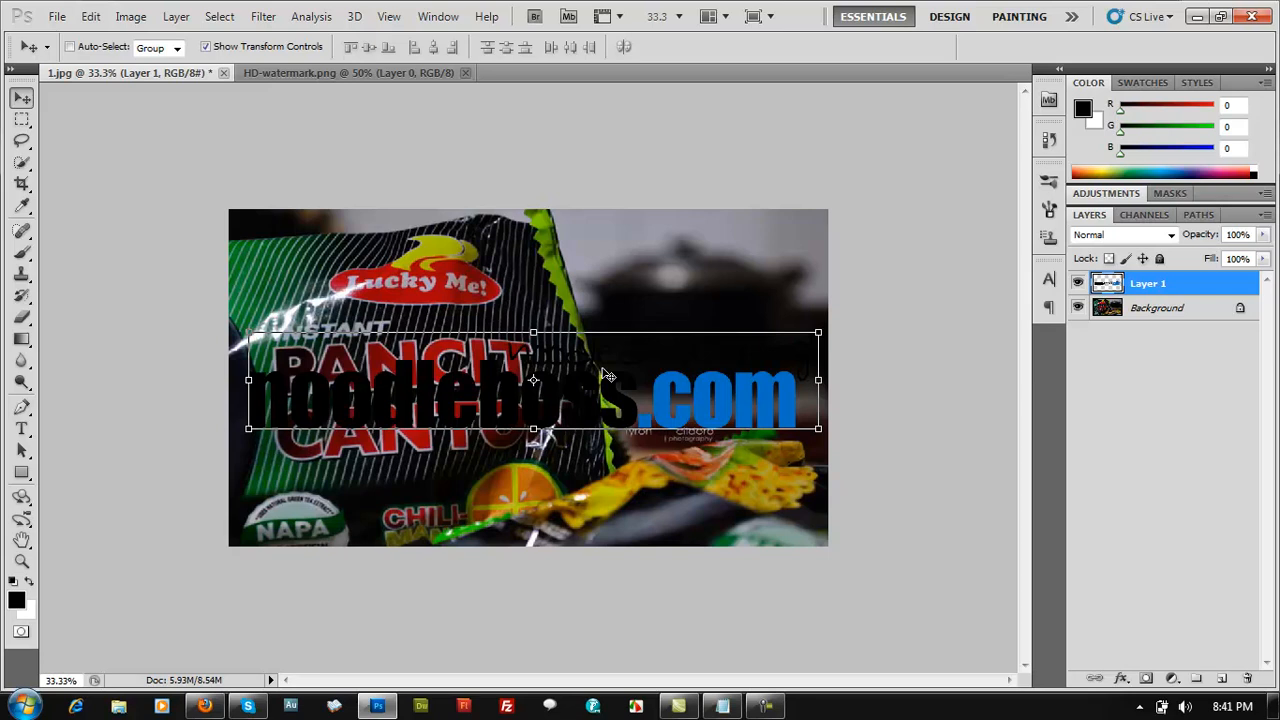
- Delete the watermark layer from 1.jpg and close the photo without saving
key("Delete")
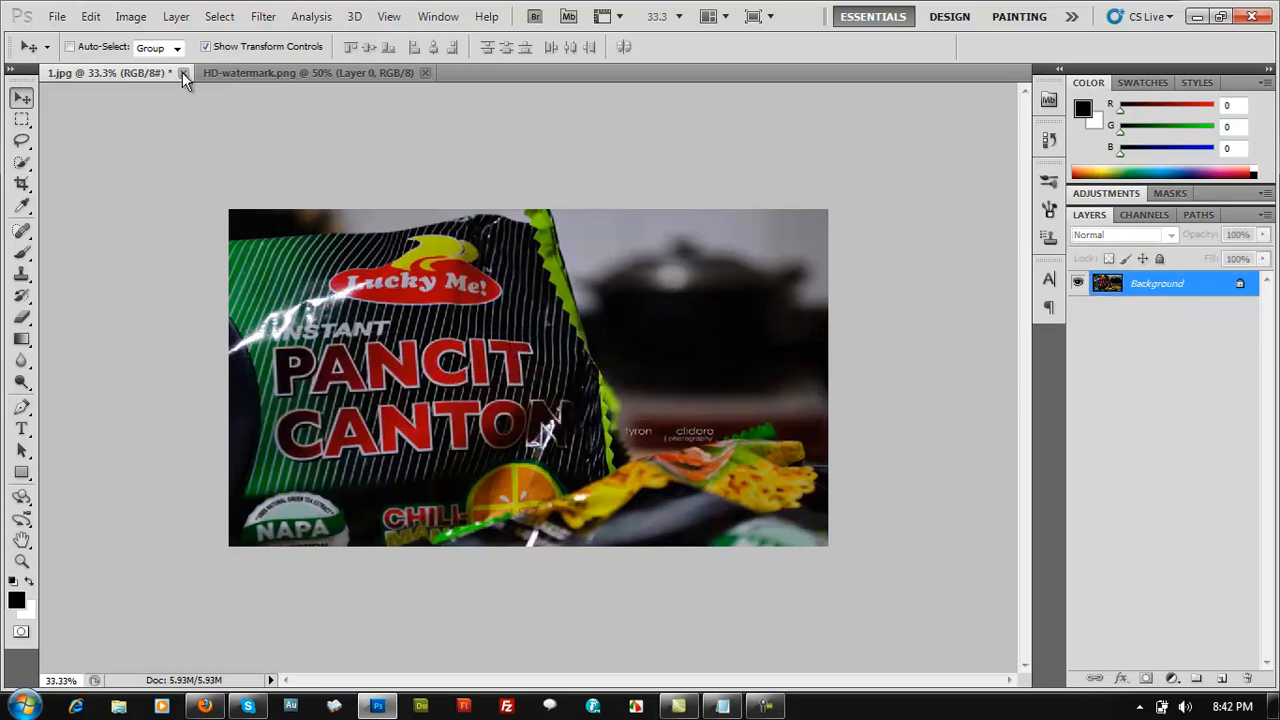
left_click(183, 73)
left_click(649, 280)
- Open 2.jpg from the Desktop and check its pixel dimensions without resizing it
key("ctrl+o")
double_click(512, 204)
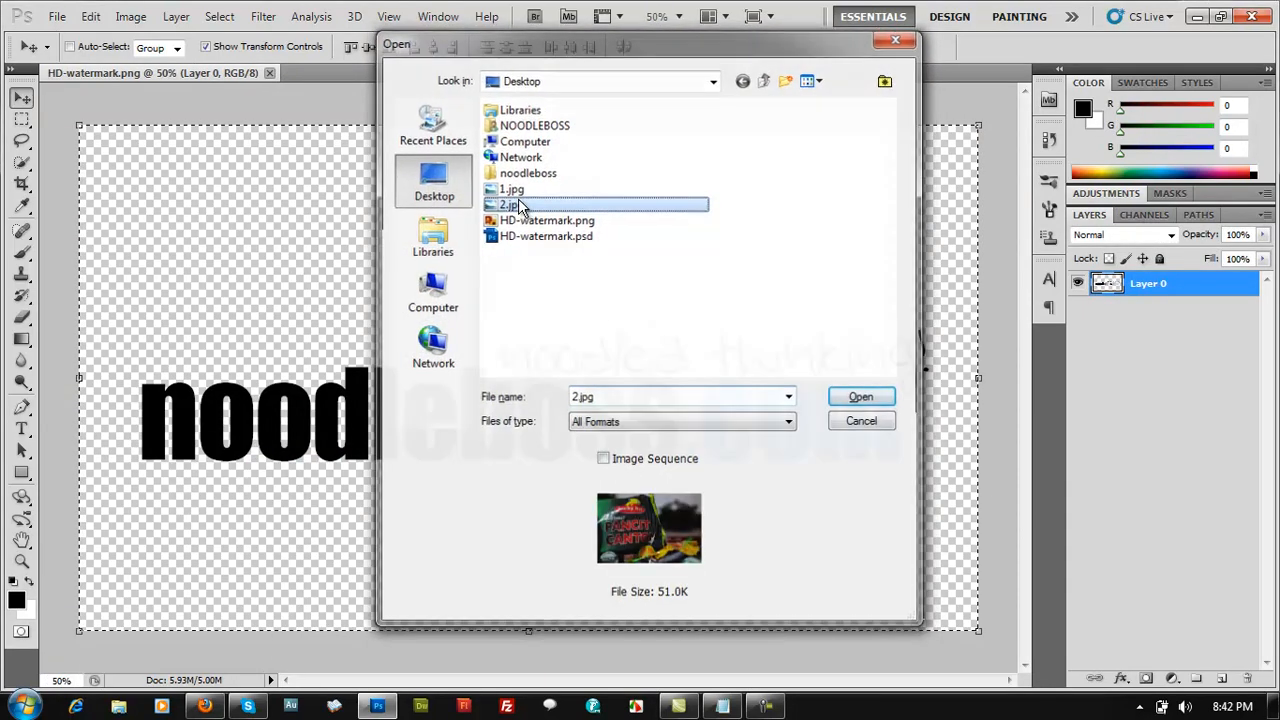
key("ctrl+alt+i")
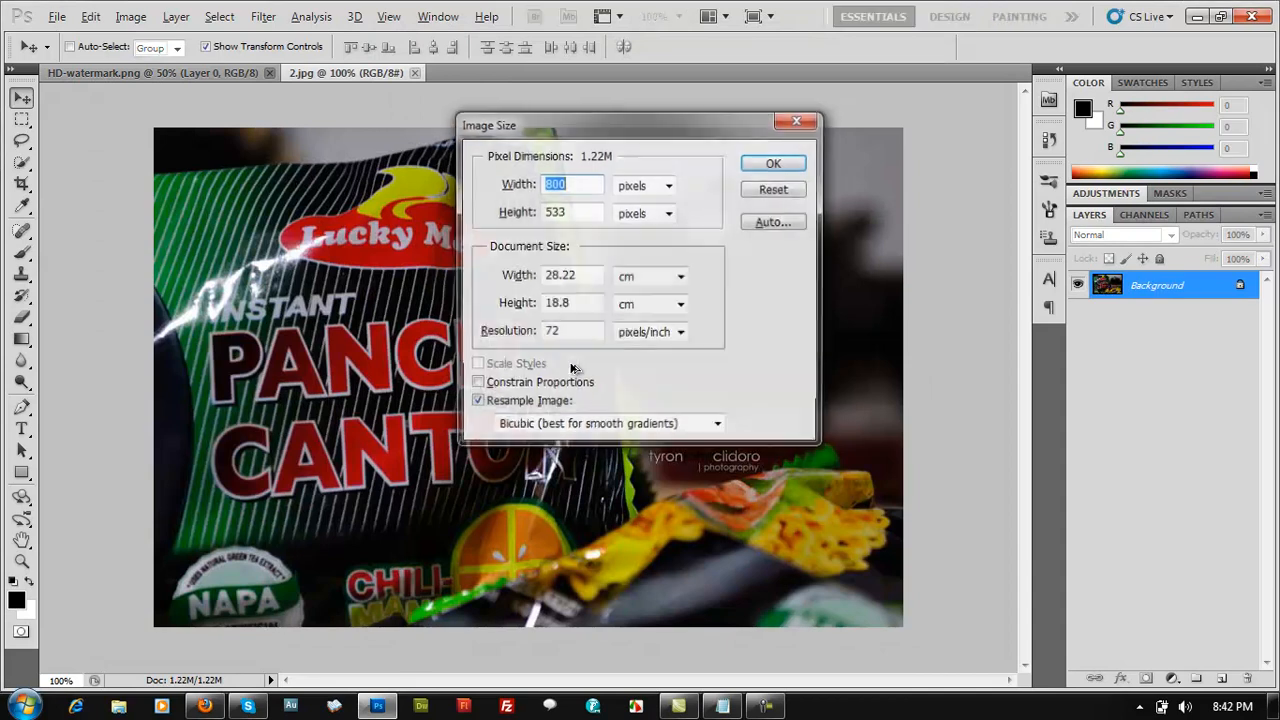
left_click(775, 188)
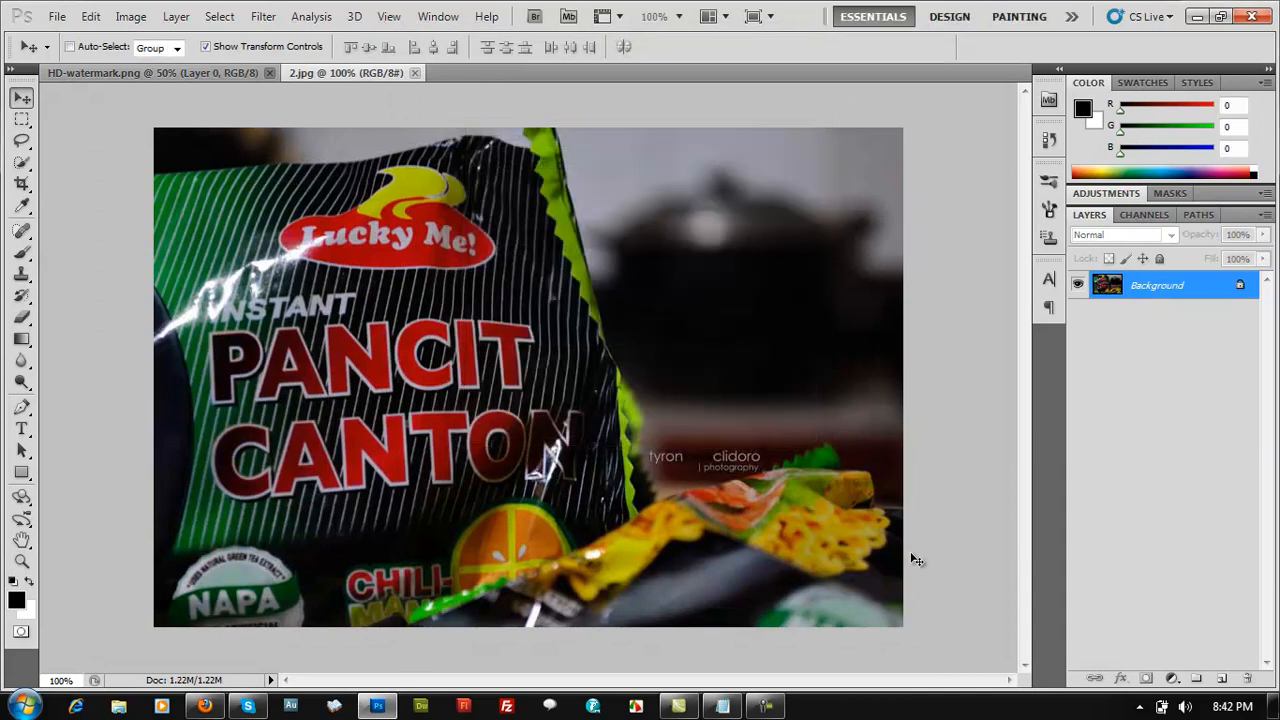
- Paste the copied HD-watermark.png artwork into 2.jpg as a new layer
left_click(171, 70)
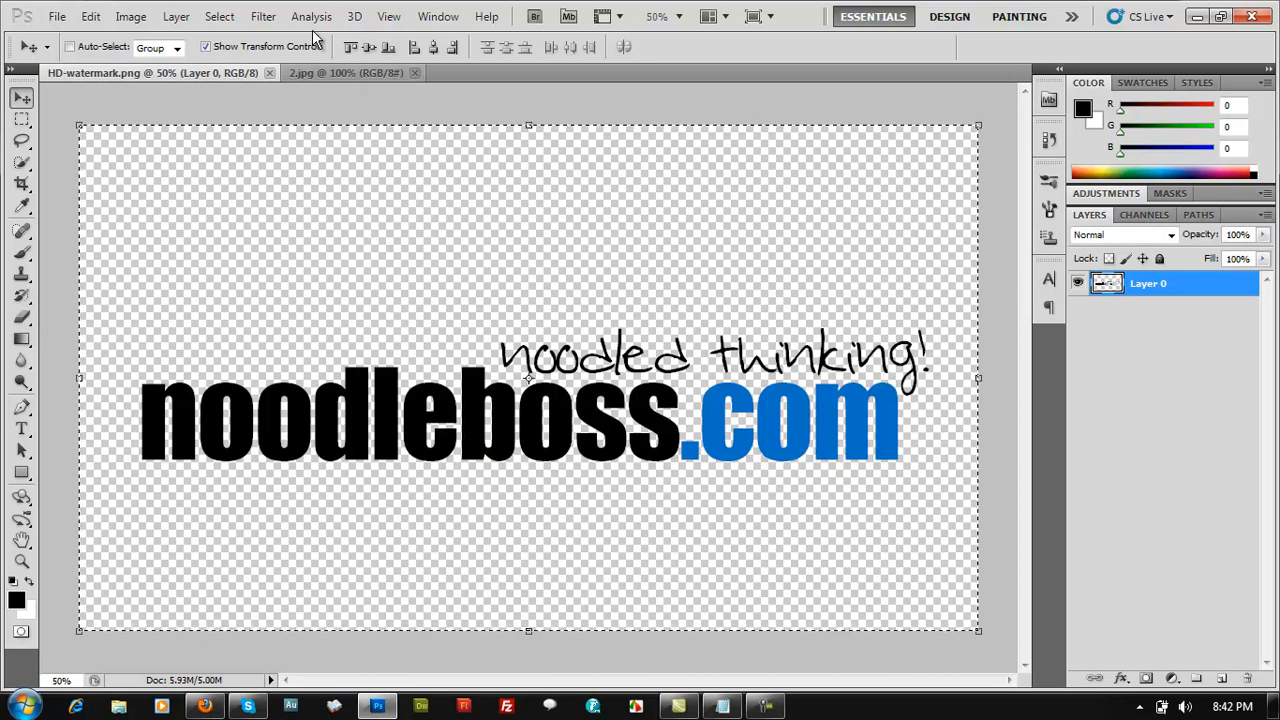
left_click(316, 72)
key("ctrl+v")
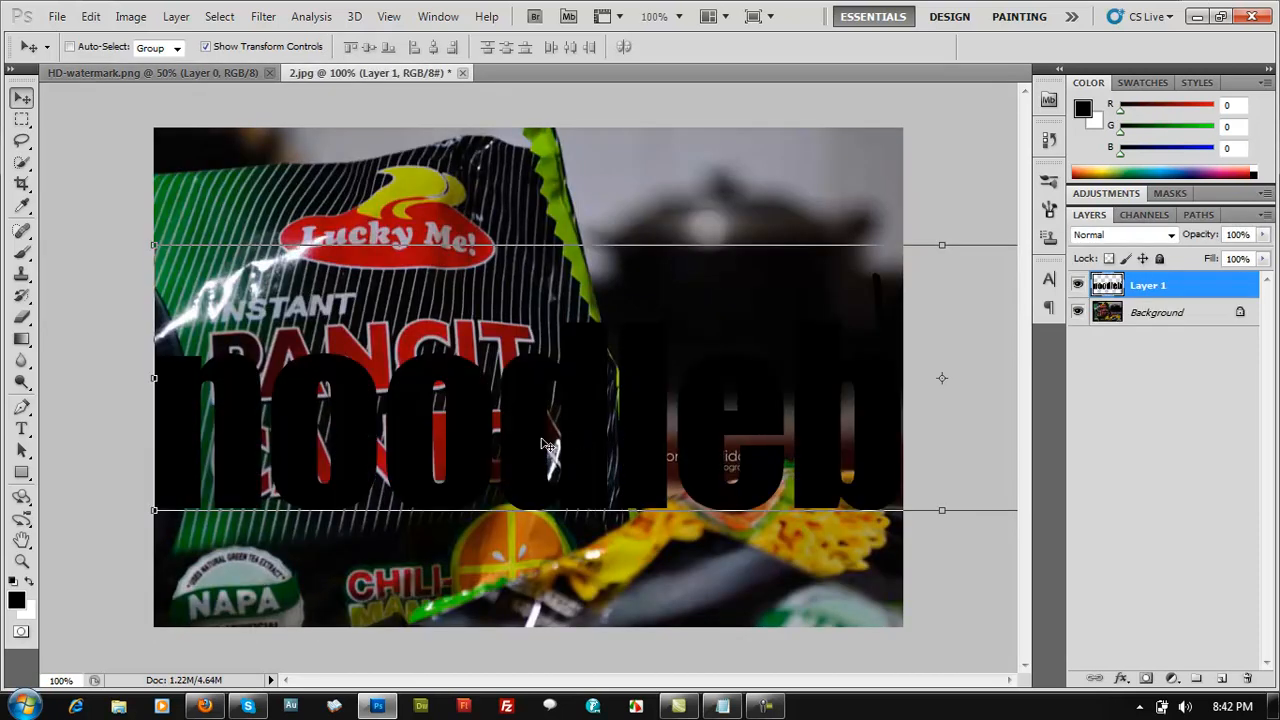
- Scale the pasted watermark proportionally to about 15% and place it in the photo's upper-right corner, applying the transformation
left_click_drag(516, 388, 422, 302)
left_click_drag(60, 158, 38, 225)
left_click_drag(110, 205, 510, 276)
left_click_drag(570, 316, 636, 178)
left_click_drag(573, 143, 655, 155)
left_click_drag(712, 185, 688, 171)
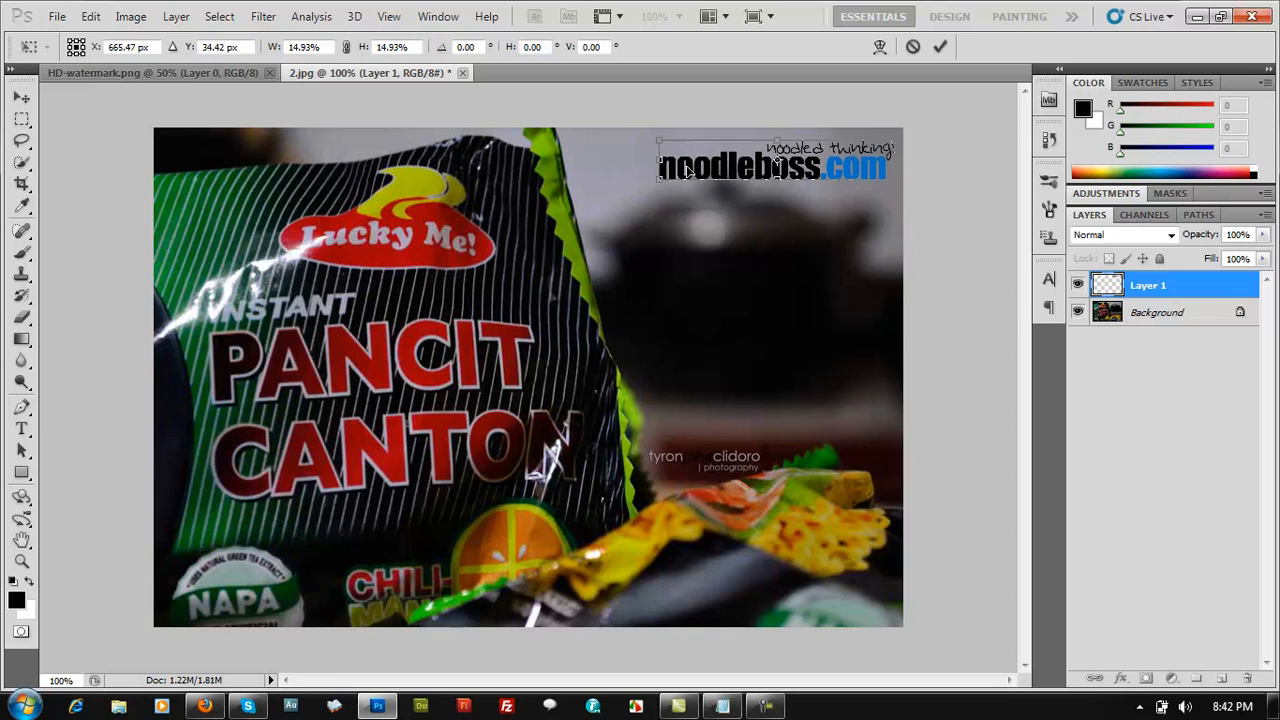
key("Return")
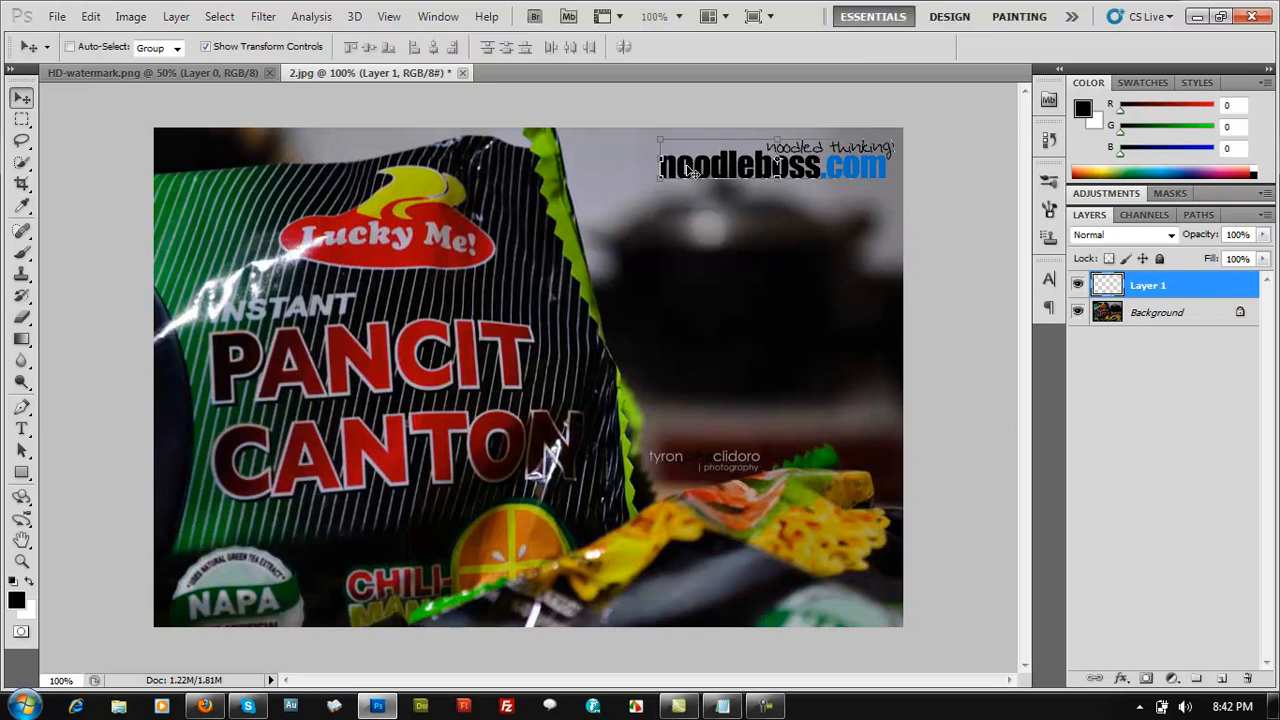
left_click(1153, 314)
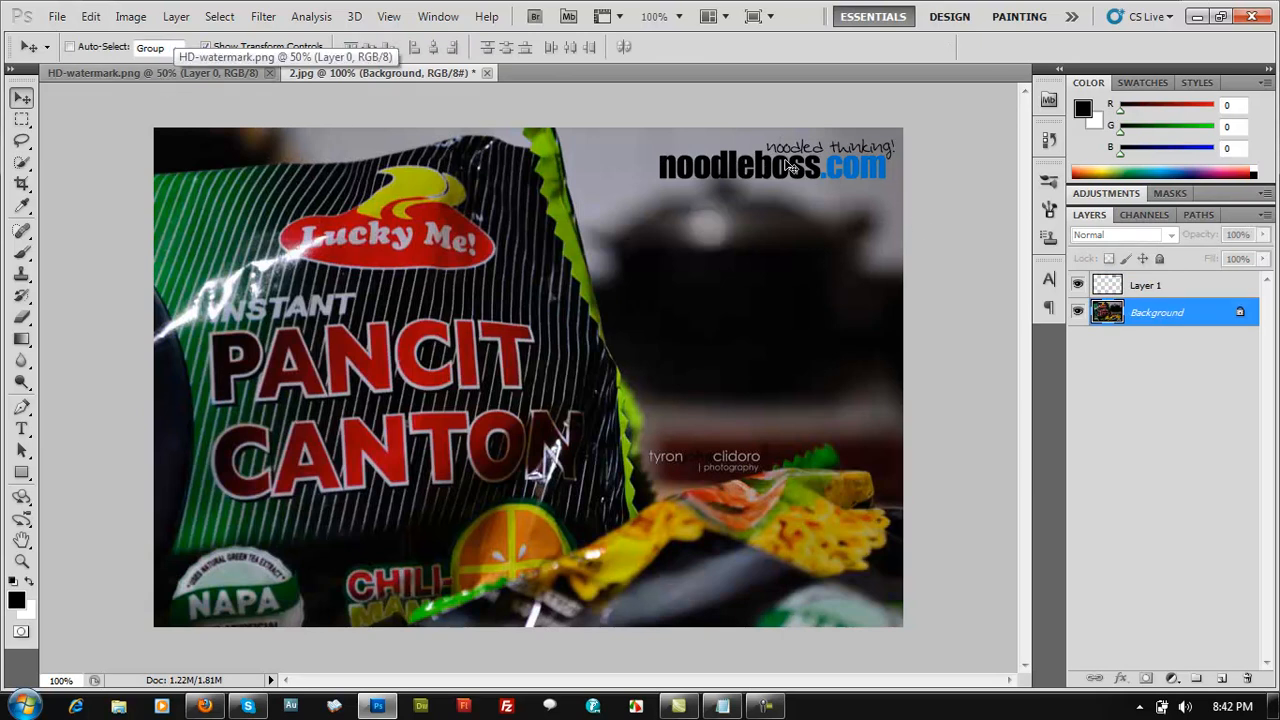
- Move the watermark layer straight down onto the dark pot area of the photo
left_click_drag(812, 161, 831, 367)
left_click(636, 279)
left_click(1160, 286)
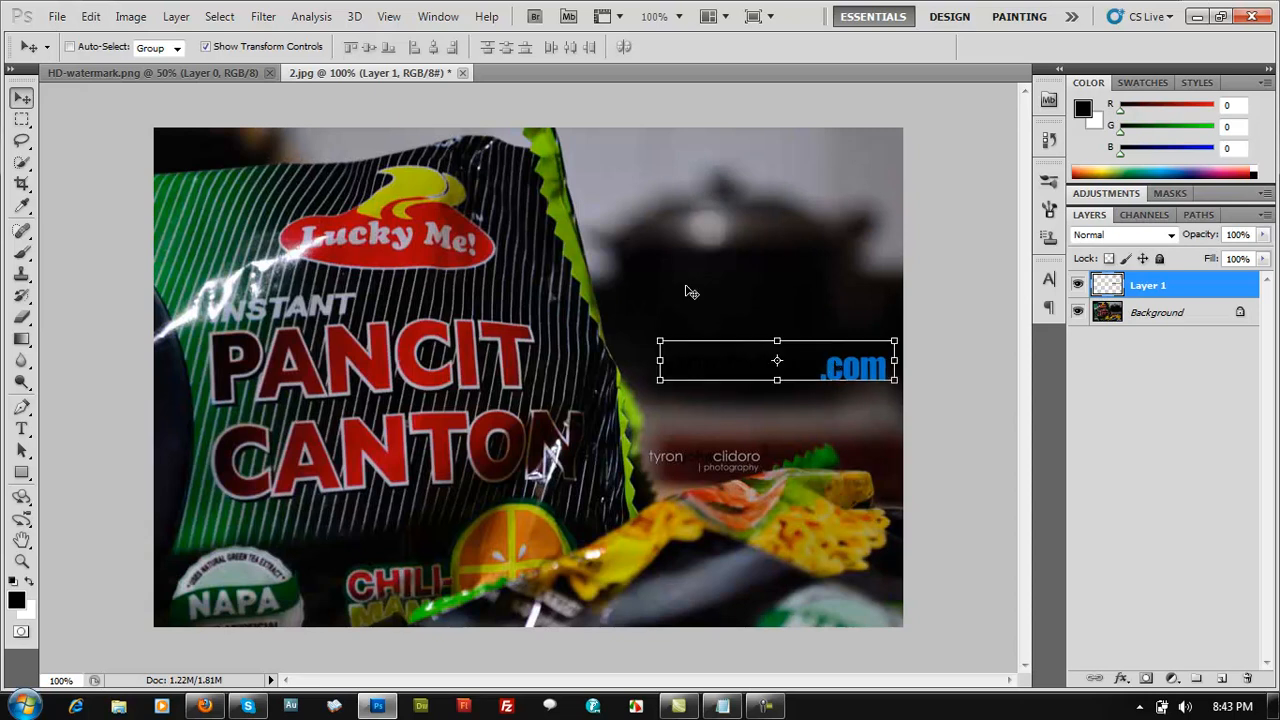
- Add an Outer Glow layer style to the watermark layer with the glow colour set to white (ffffff)
left_click(131, 20)
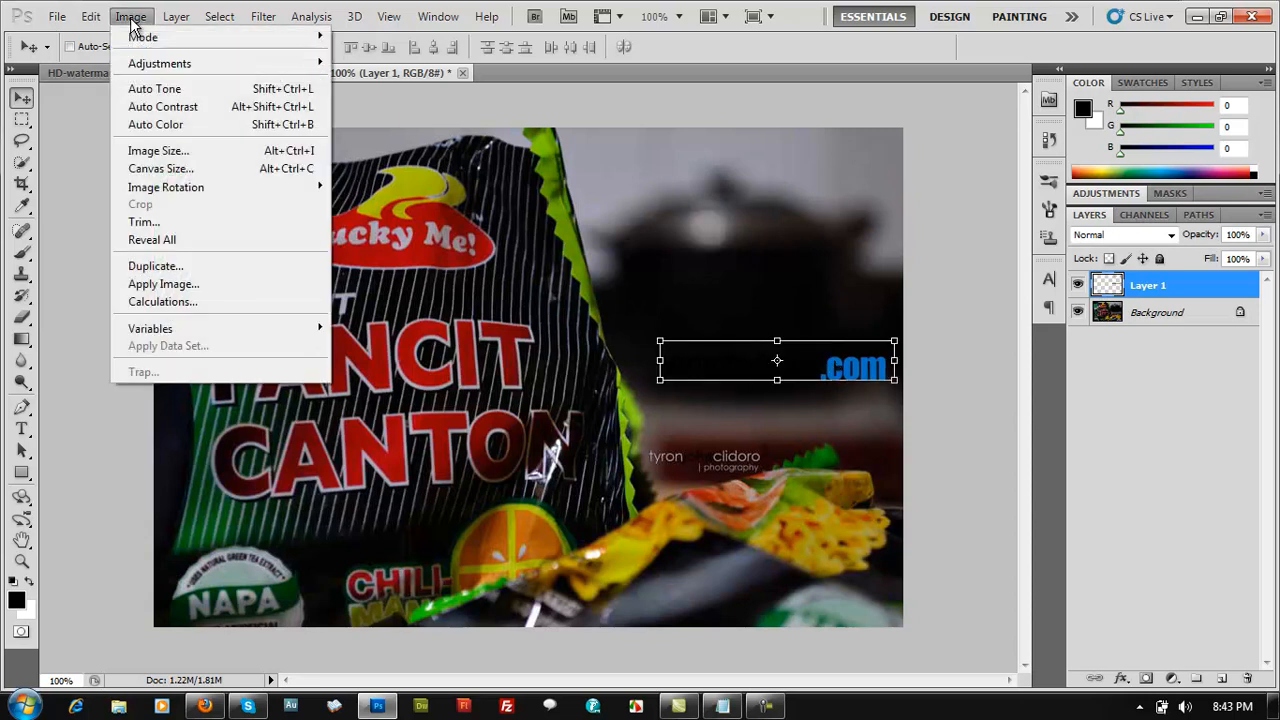
mouse_move(146, 60)
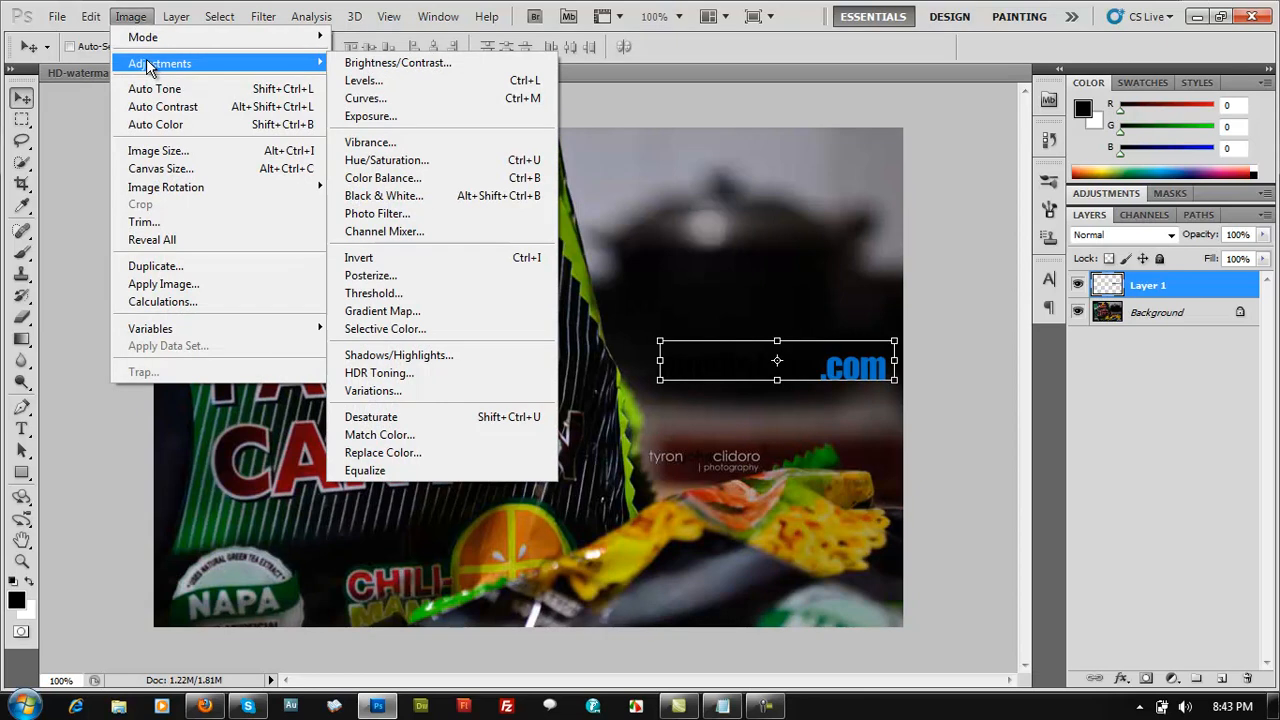
left_click(181, 20)
left_click(177, 17)
mouse_move(203, 118)
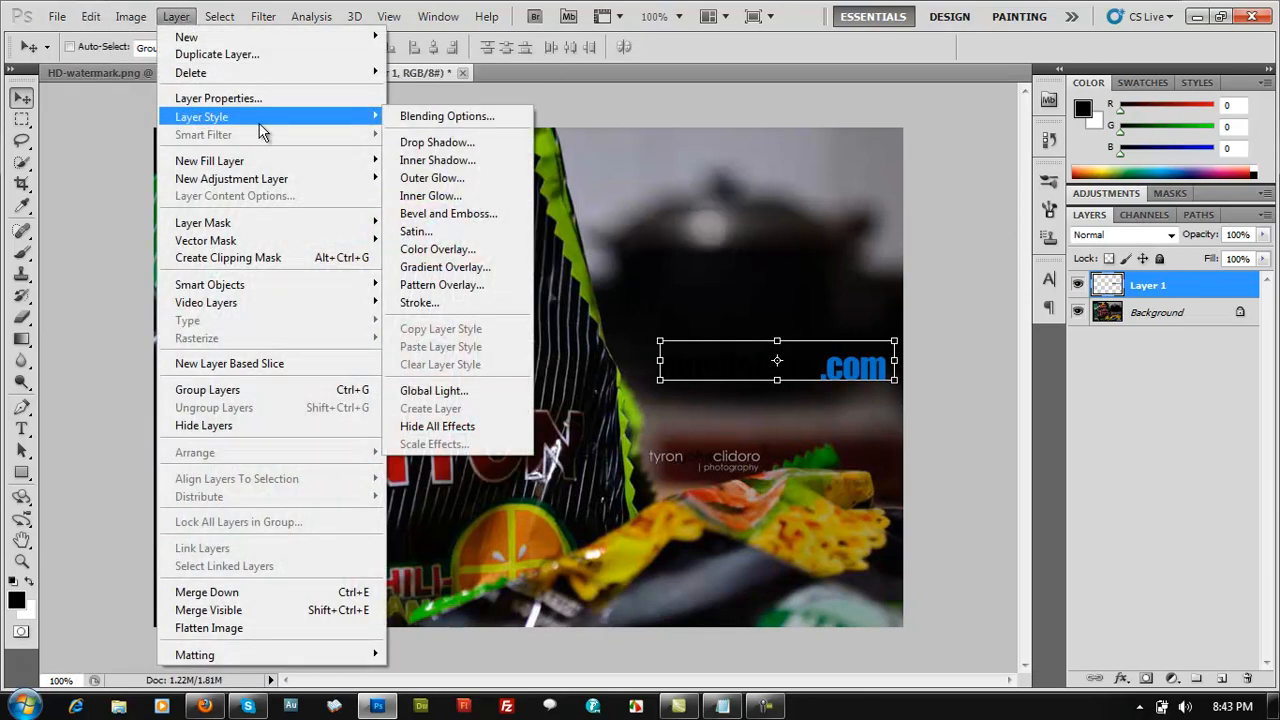
left_click(432, 180)
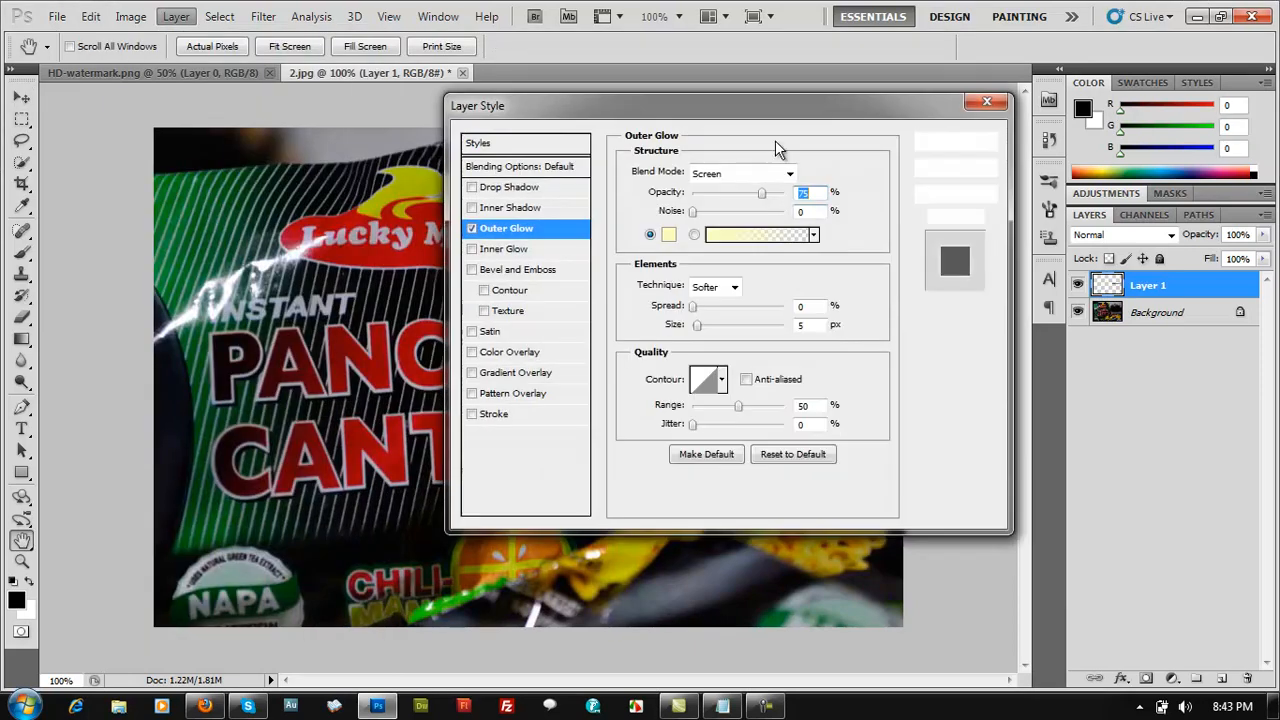
left_click_drag(792, 108, 358, 164)
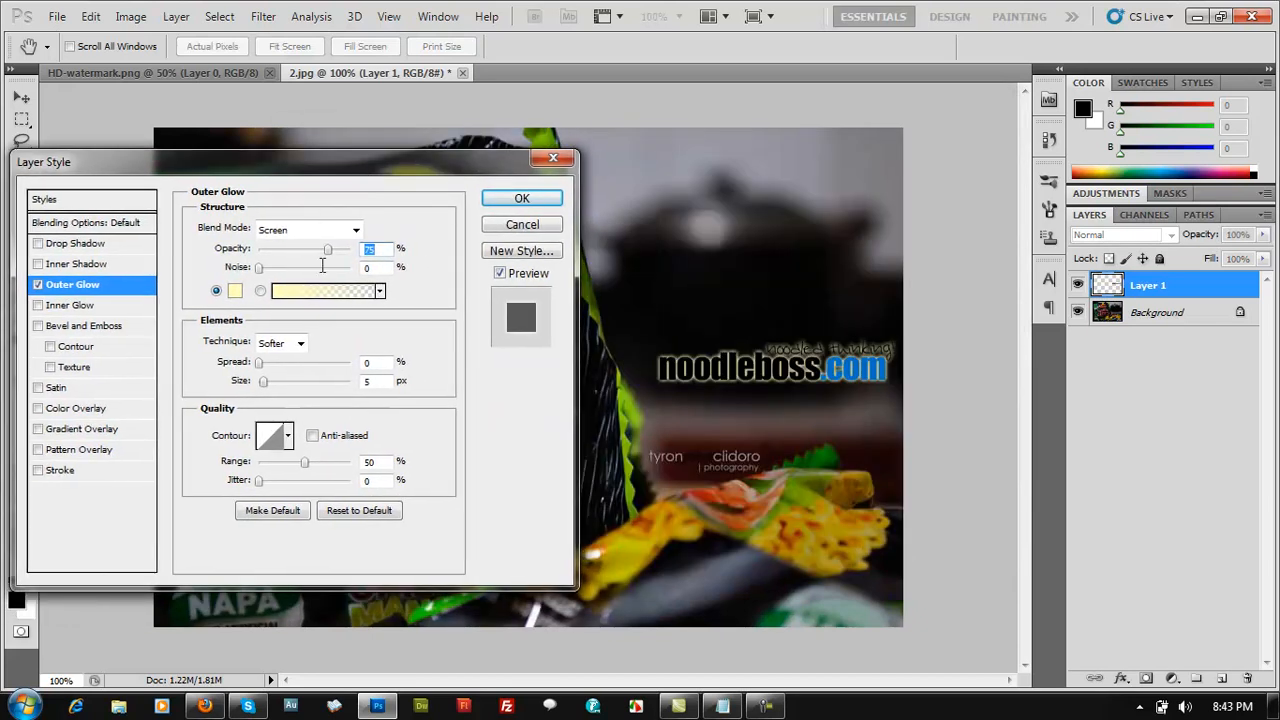
left_click(232, 291)
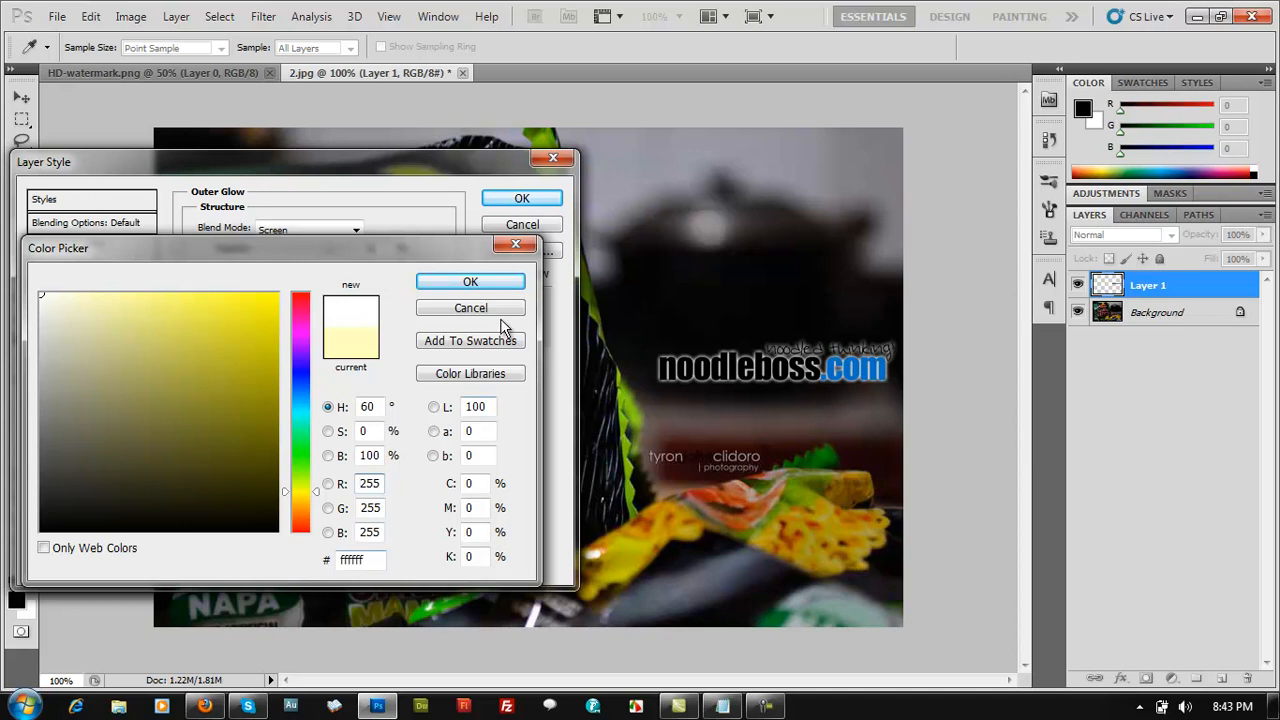
left_click(492, 284)
left_click(518, 199)
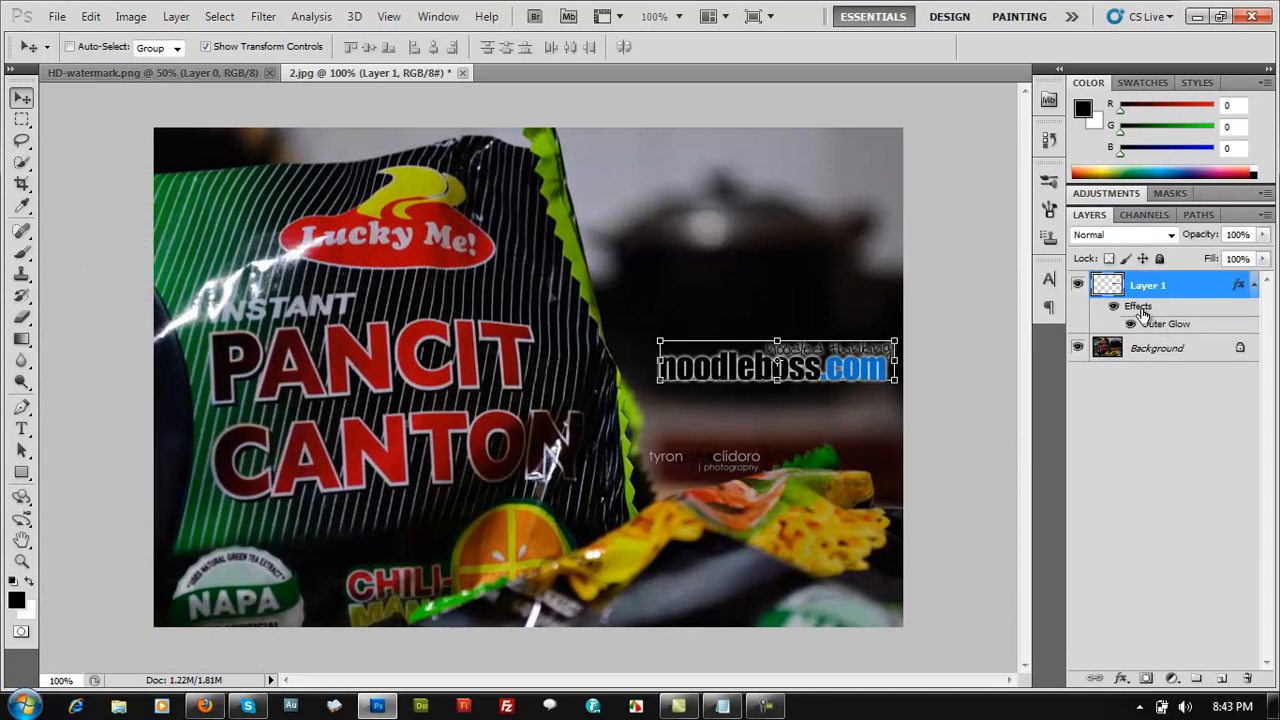
- Enlarge the glowing watermark, move it back to the photo's upper-right corner, fine-tune its scale to about 88.5% and apply the transformation
left_click_drag(662, 343, 571, 328)
left_click_drag(667, 366, 684, 215)
key("Return")
left_click_drag(571, 177, 652, 162)
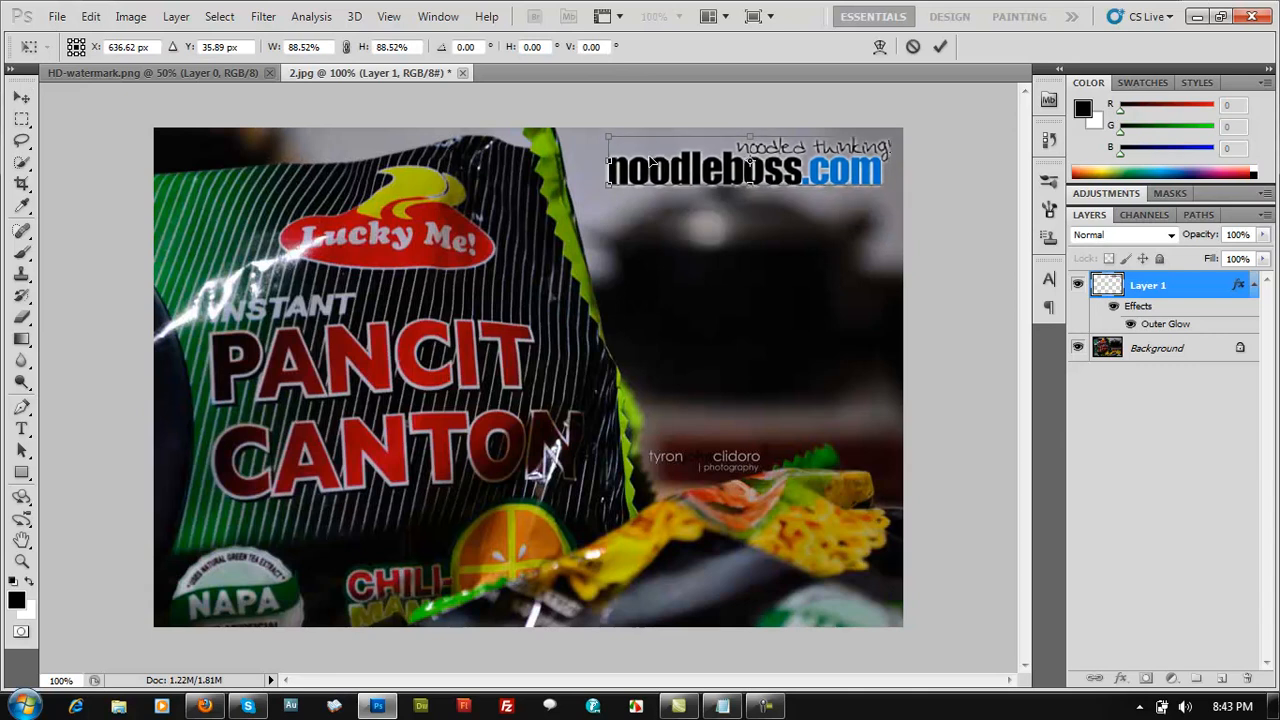
key("Return")
left_click(1165, 352)
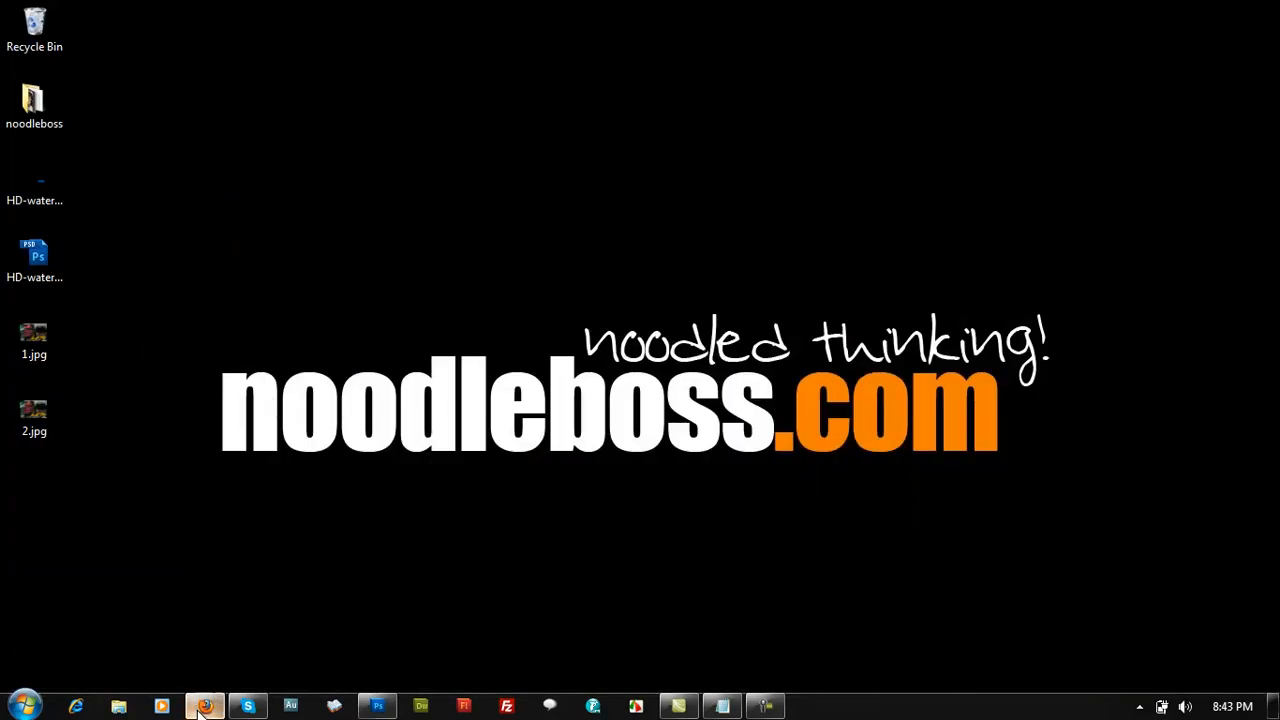
- Switch to Firefox, where the blog photo luckyme-pancit-canton.jpg is open
left_click(202, 708)
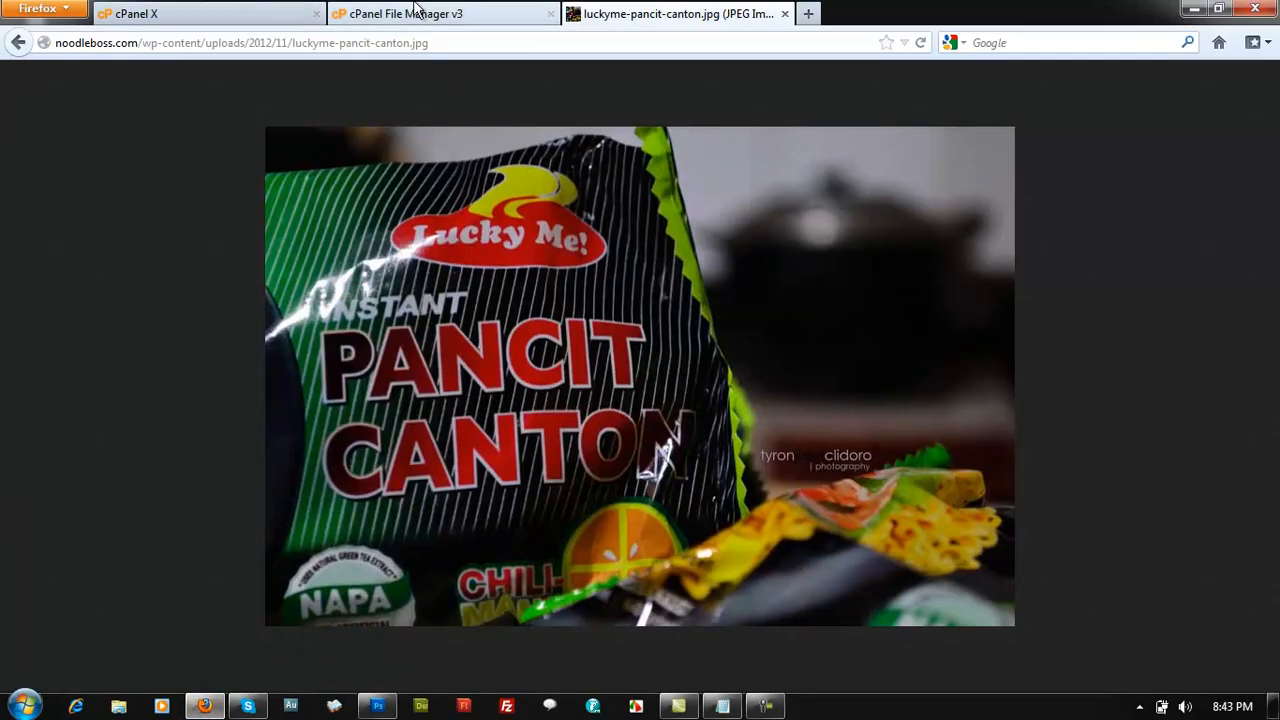